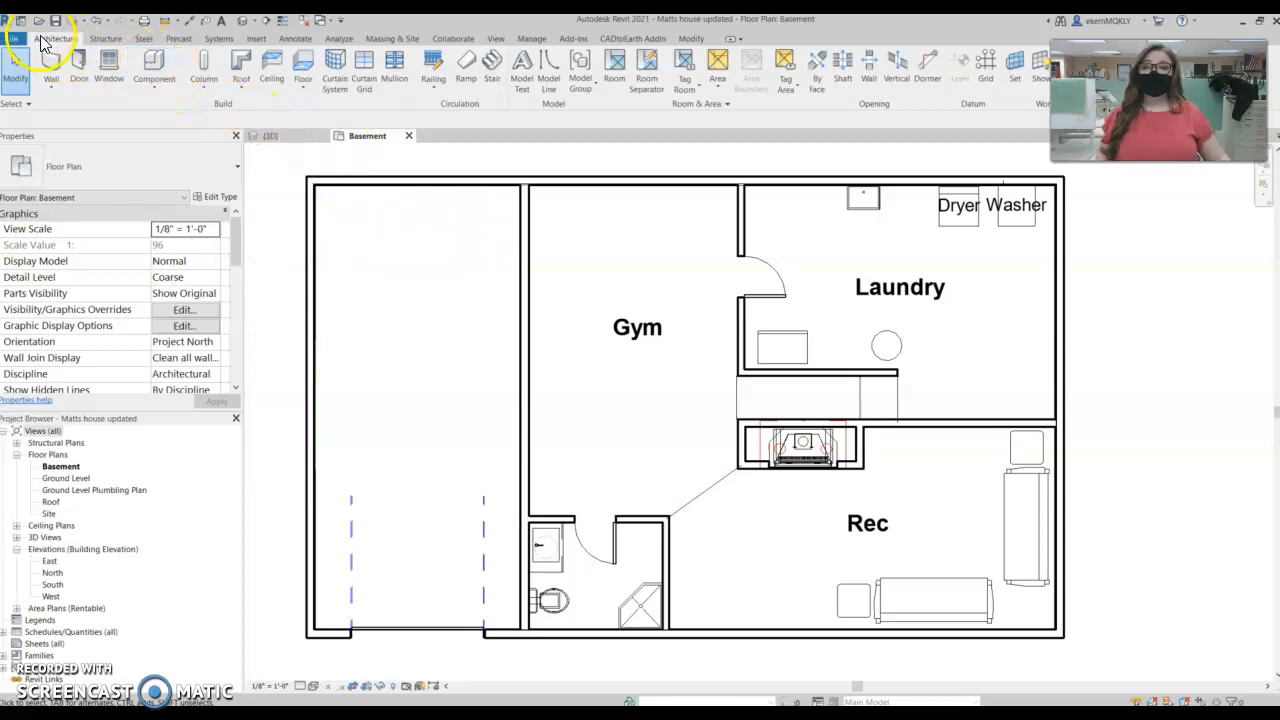
# Start placing a component and browse the loadable family library up to the English-Imperial folder.
pyautogui.click(155, 62)
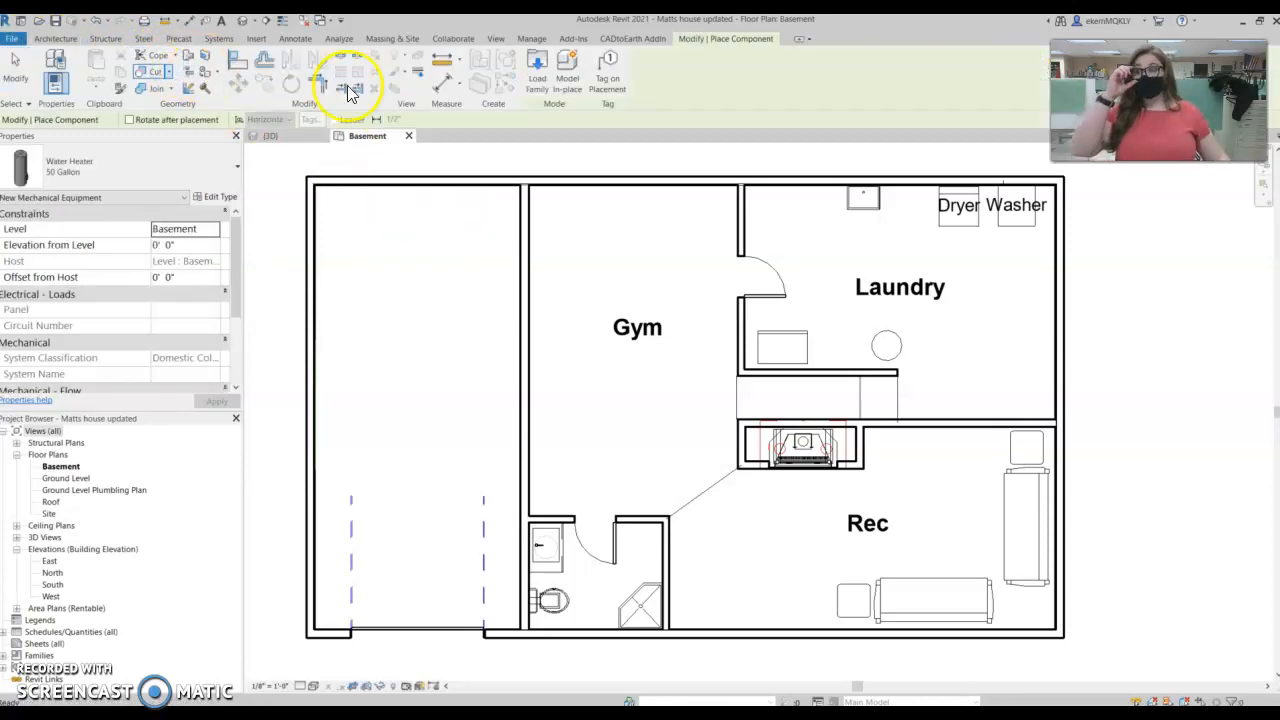
pyautogui.click(534, 72)
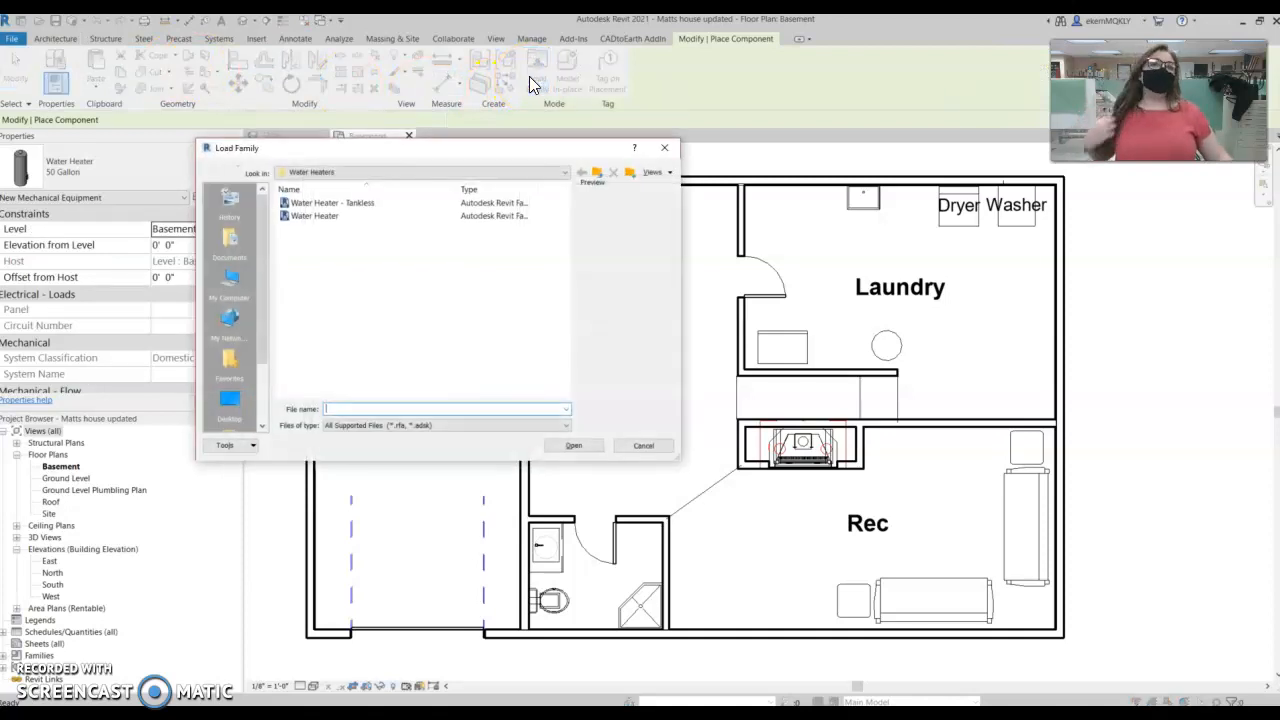
pyautogui.click(596, 177)
pyautogui.click(596, 177)
pyautogui.click(596, 177)
pyautogui.click(596, 177)
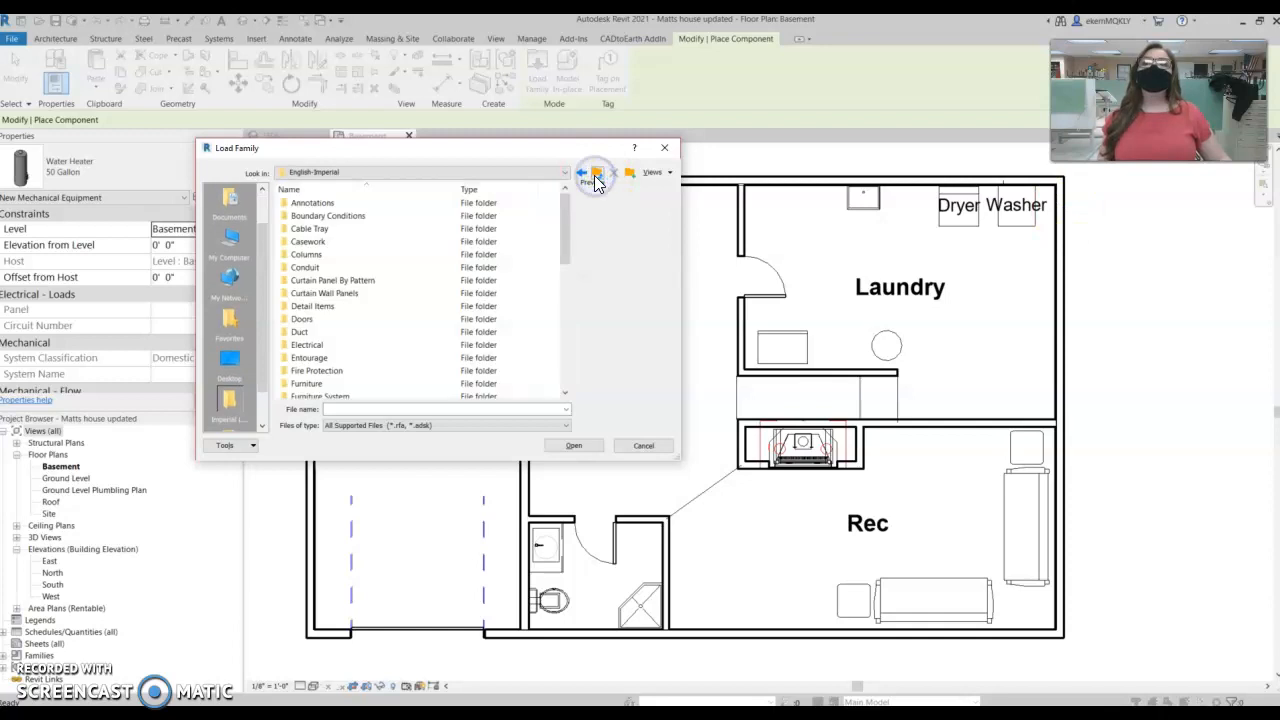
# Find the Water Heater family under Plumbing, MEP, Equipment, Water Heaters and preview it without loading it.
pyautogui.scroll(-2, 352, 358)
pyautogui.scroll(-1, 345, 375)
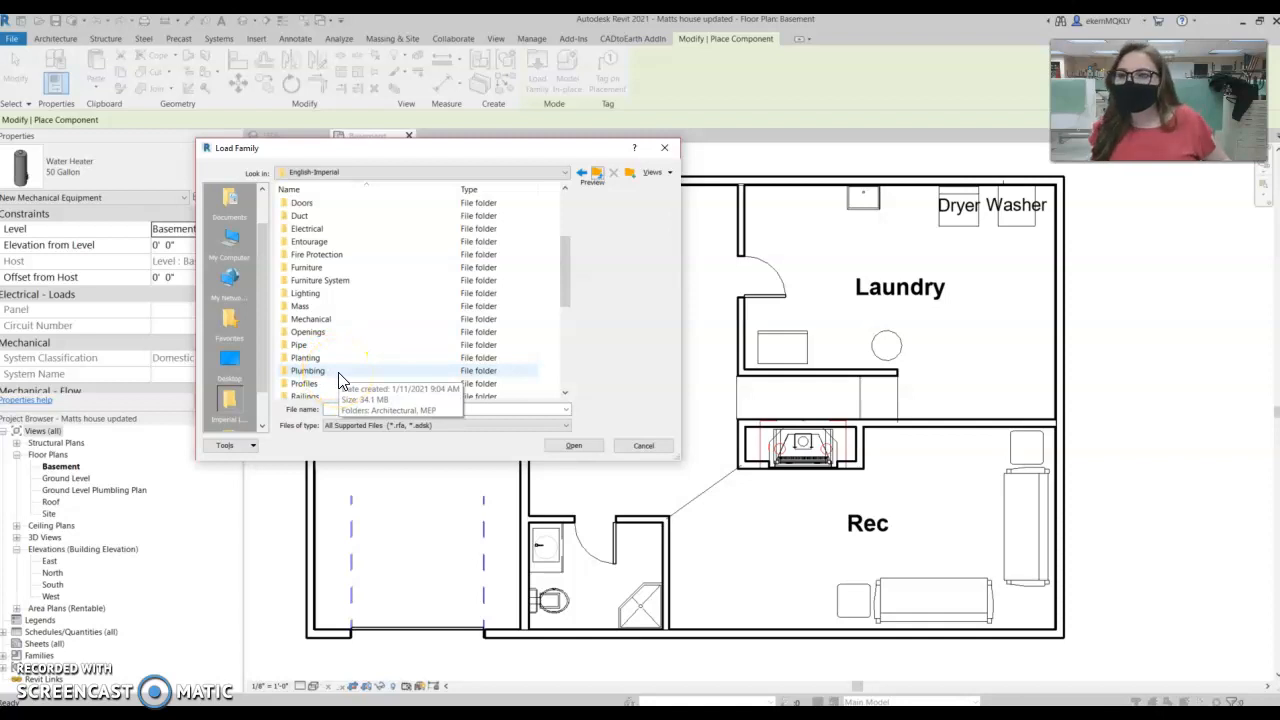
pyautogui.doubleClick(310, 371)
pyautogui.doubleClick(300, 216)
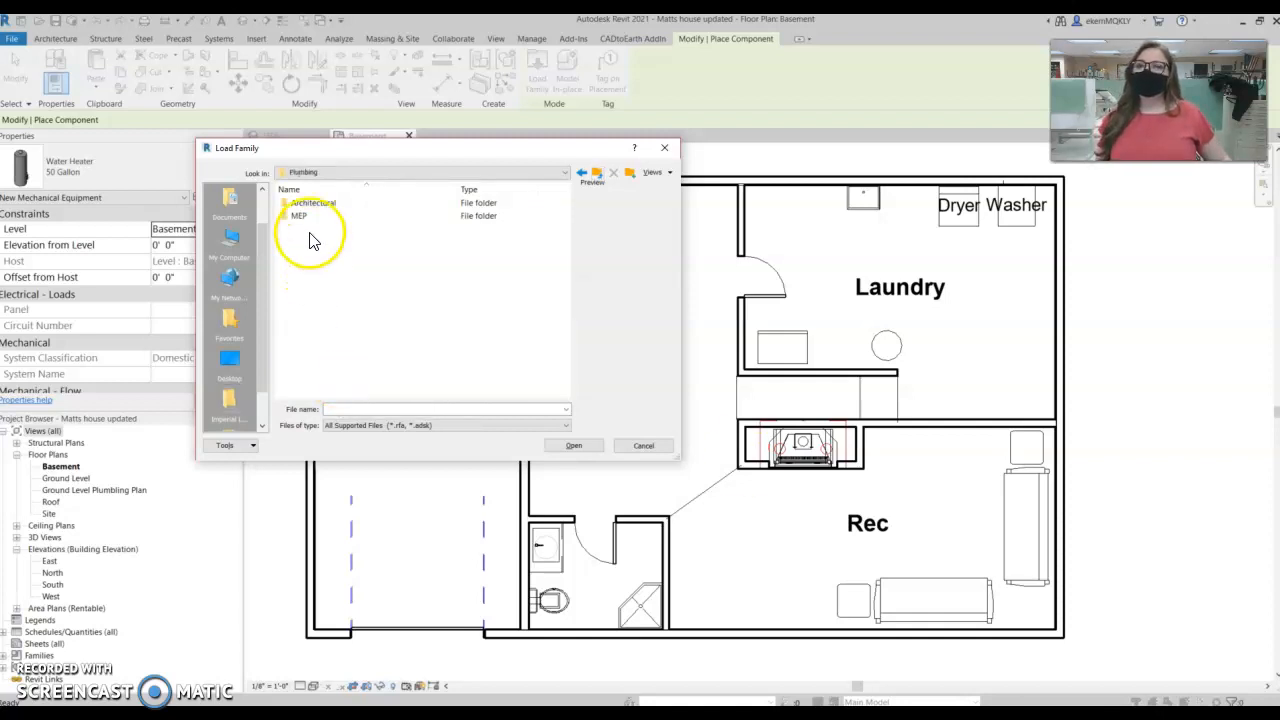
pyautogui.click(313, 207)
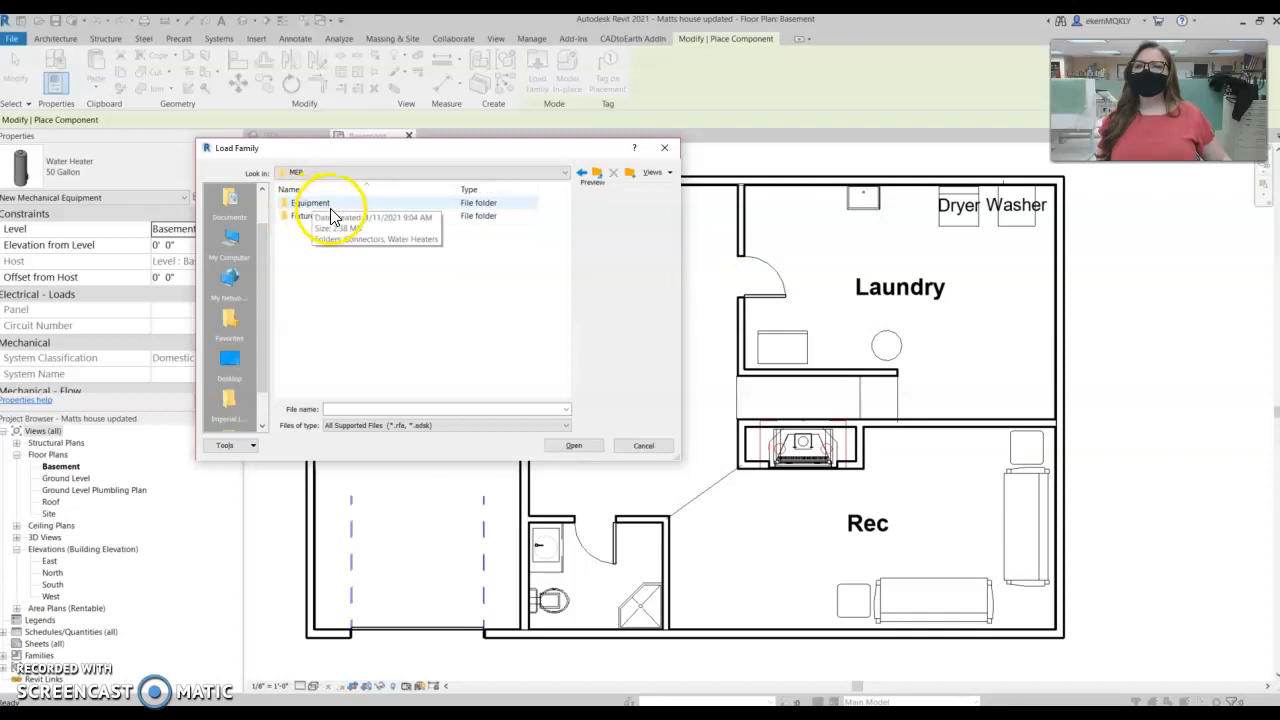
pyautogui.doubleClick(330, 210)
pyautogui.doubleClick(336, 218)
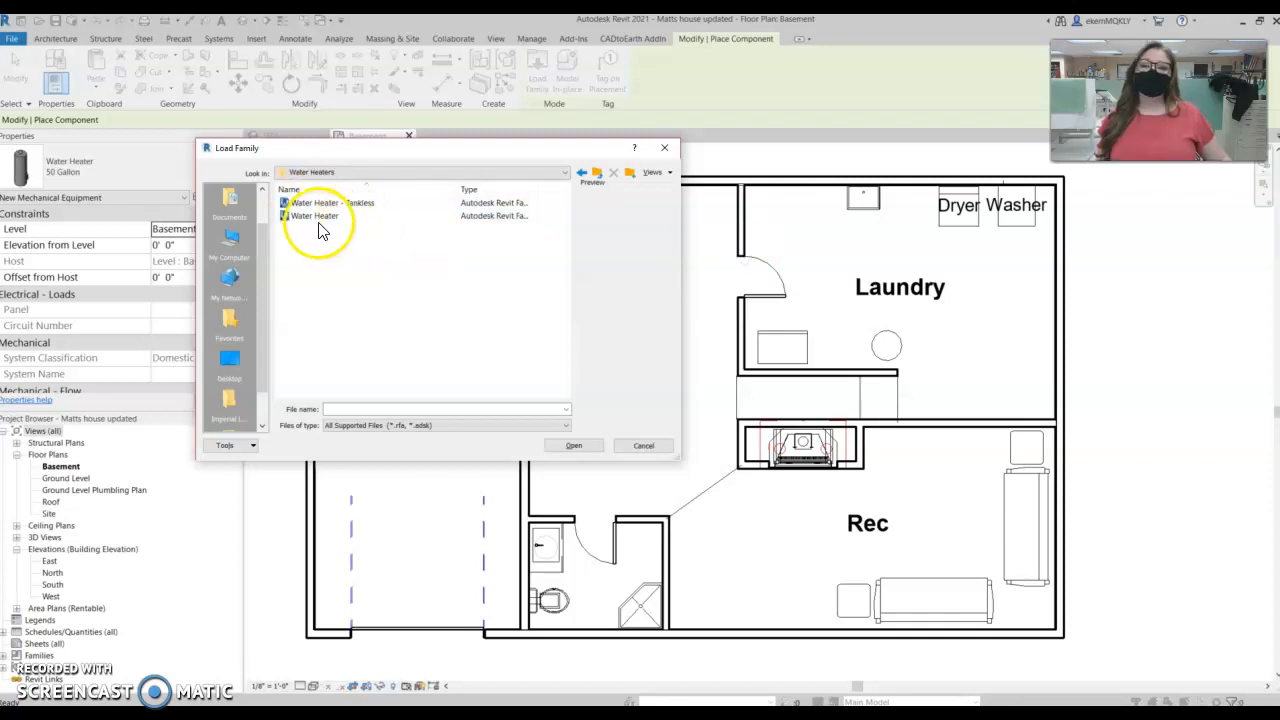
pyautogui.click(316, 216)
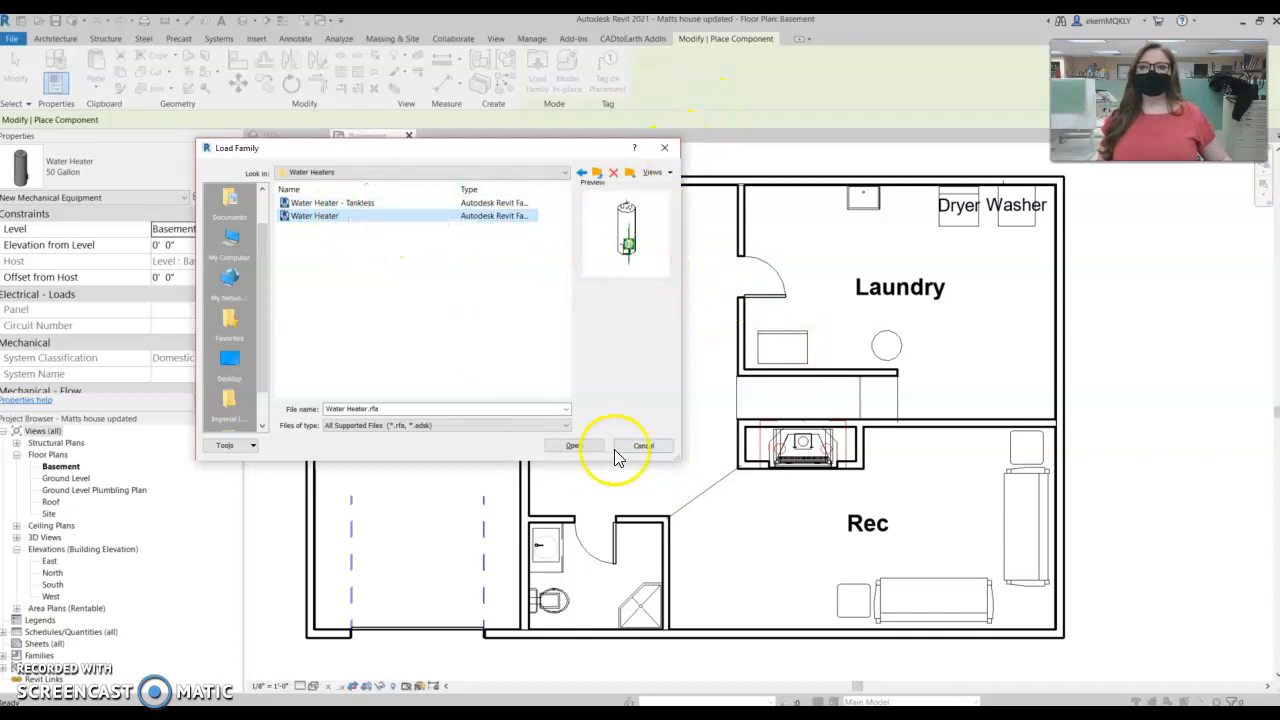
pyautogui.click(663, 150)
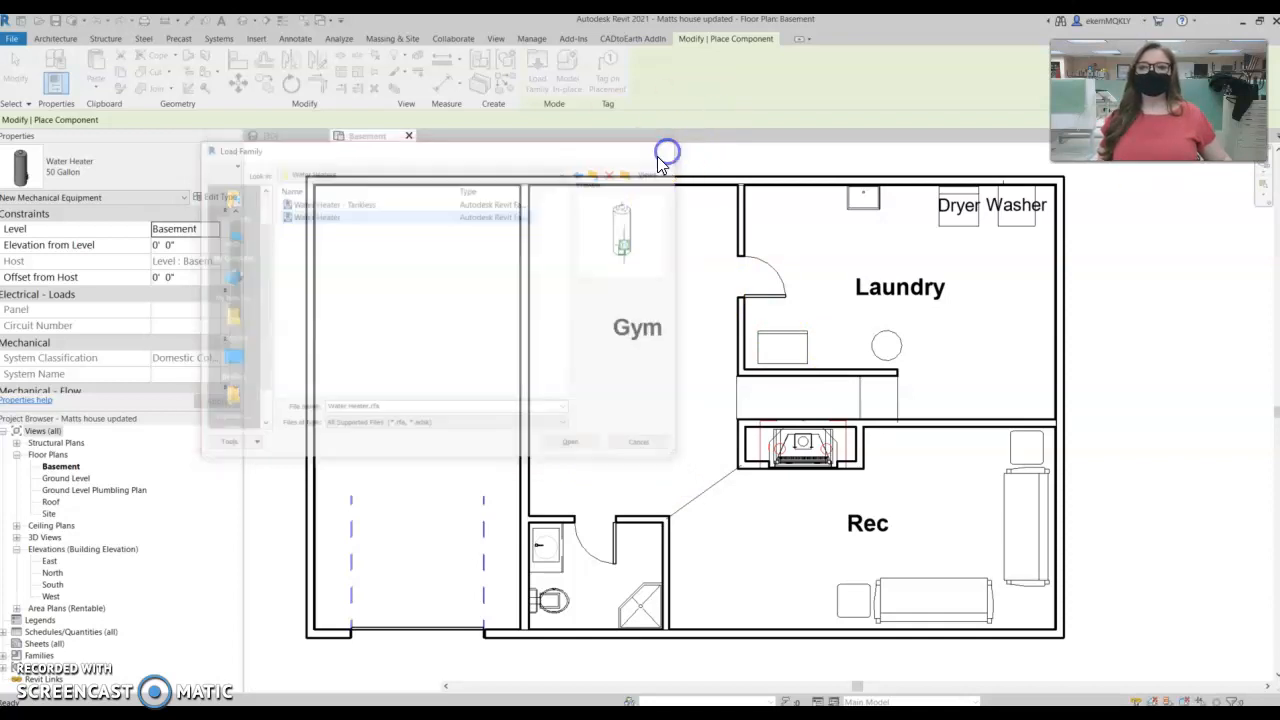
# Place a trial 50 Gallon water heater in the Gym, delete it again and clear the selection.
pyautogui.click(96, 175)
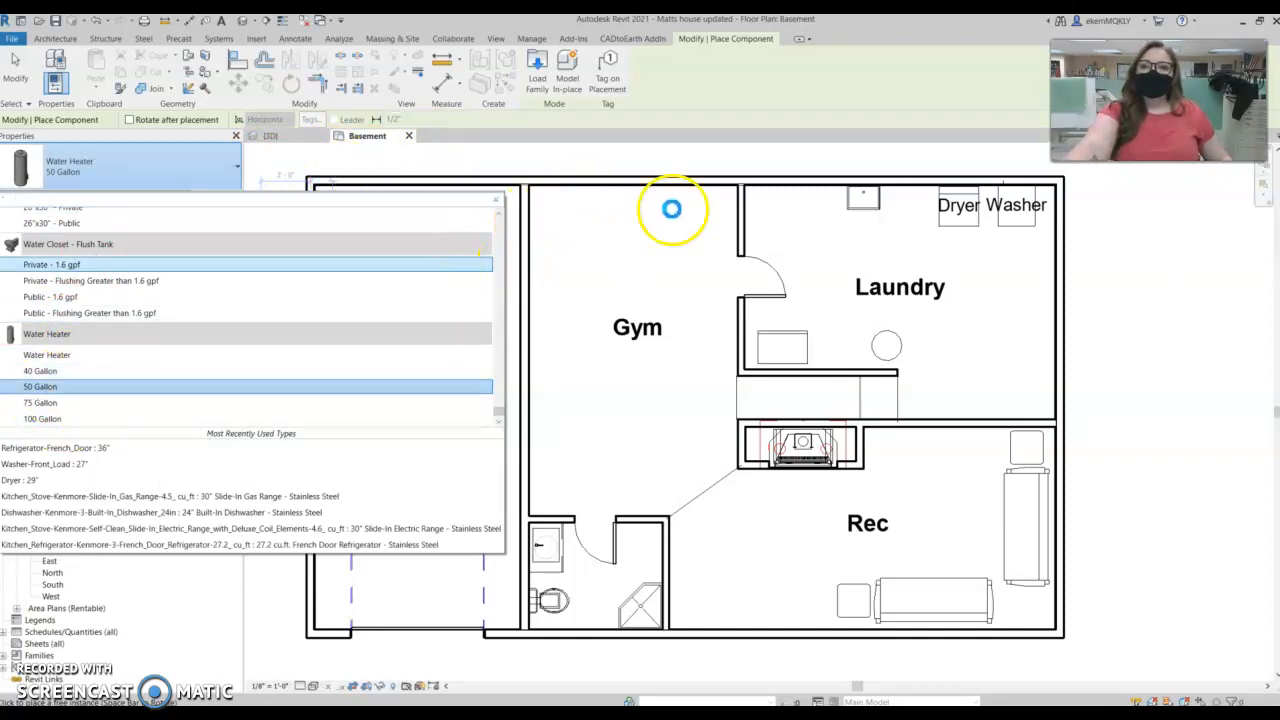
pyautogui.click(655, 264)
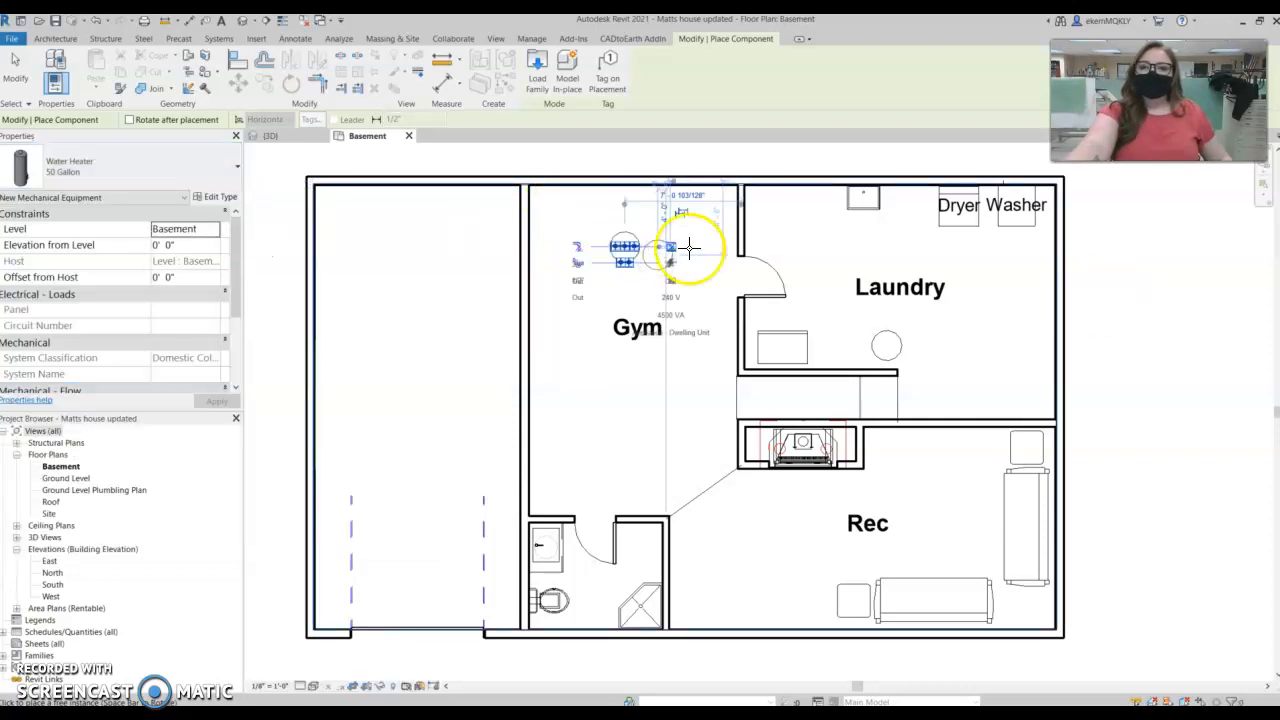
pyautogui.press('Escape')
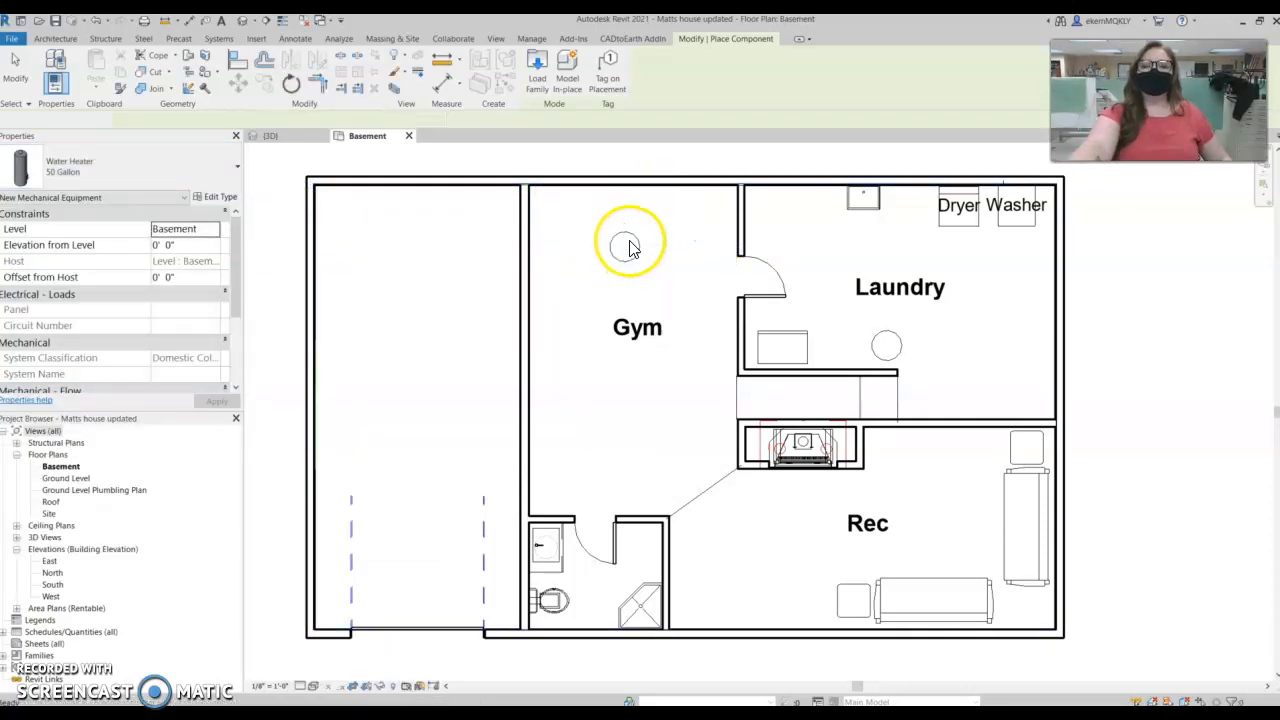
pyautogui.press('Escape')
pyautogui.click(622, 245)
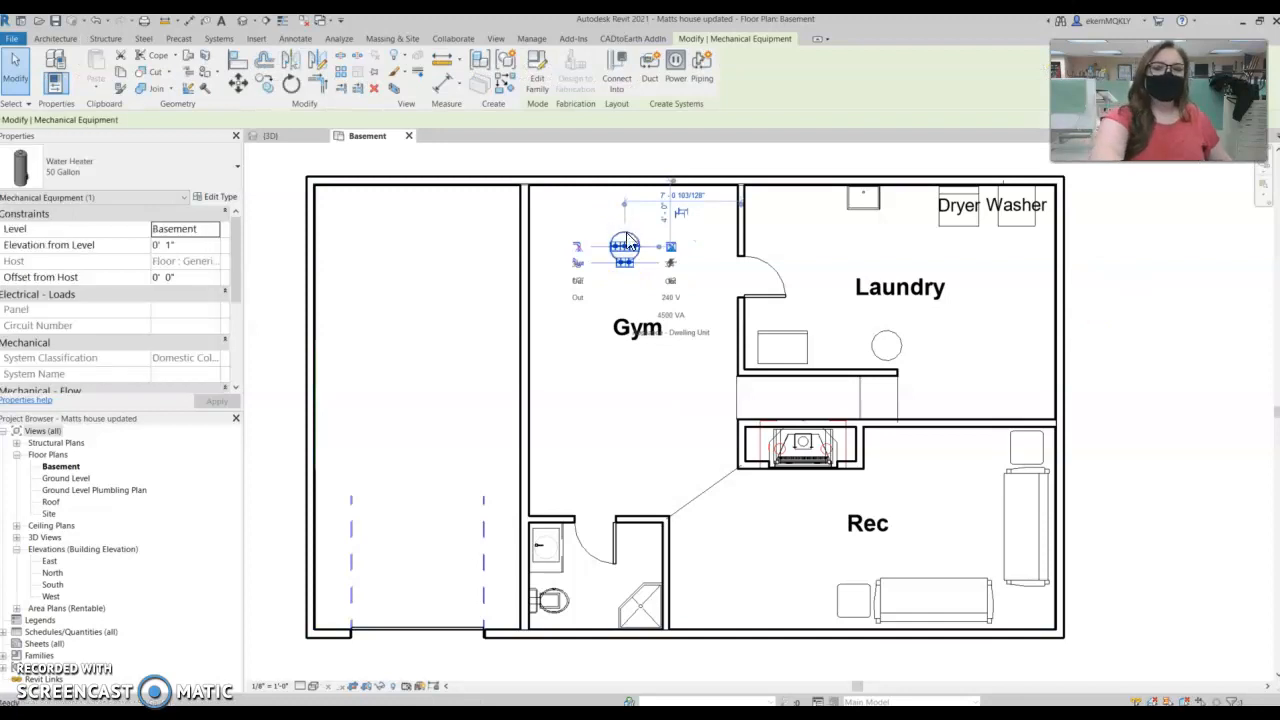
pyautogui.press('Delete')
pyautogui.click(889, 360)
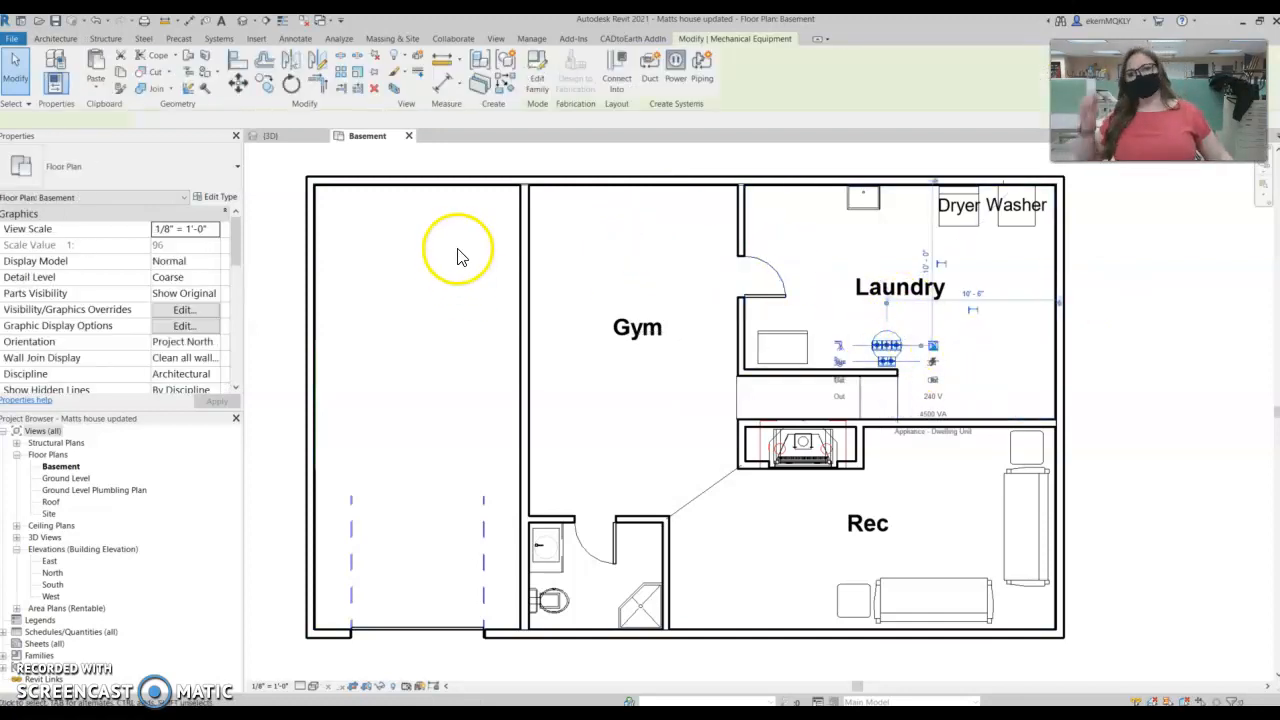
pyautogui.click(588, 252)
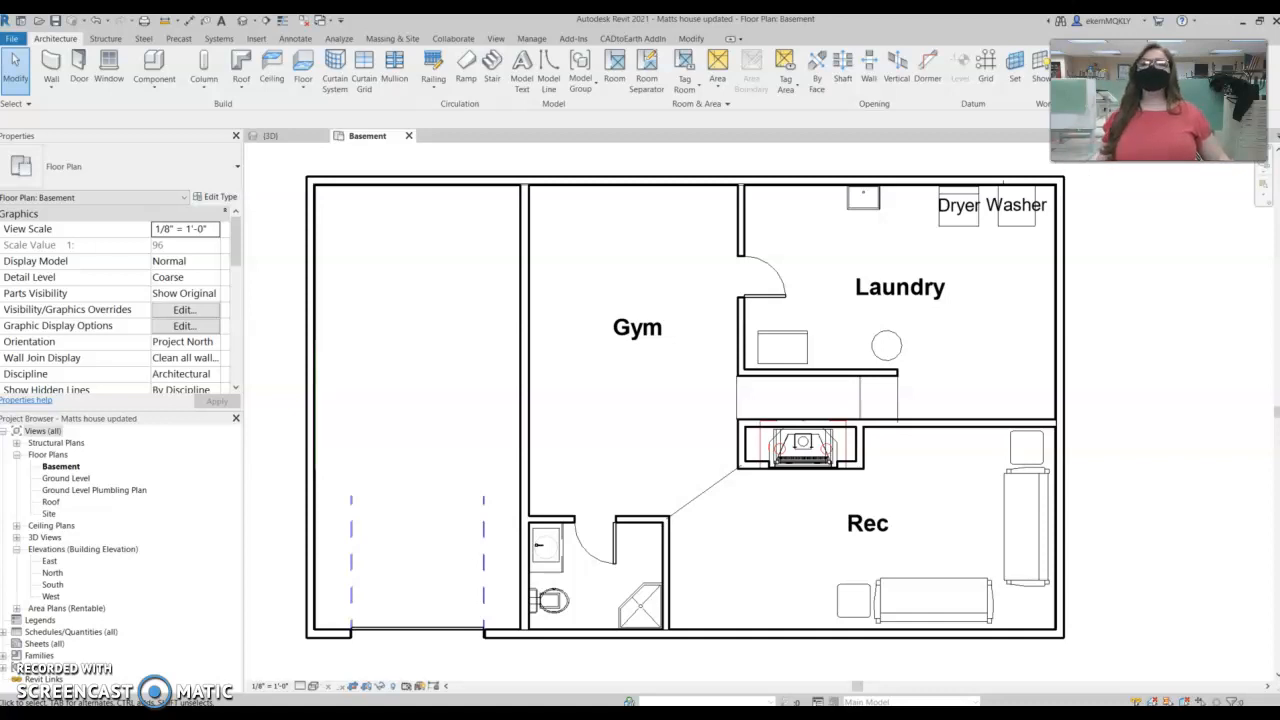
# Duplicate the Basement floor plan view without detailing.
pyautogui.click(62, 467)
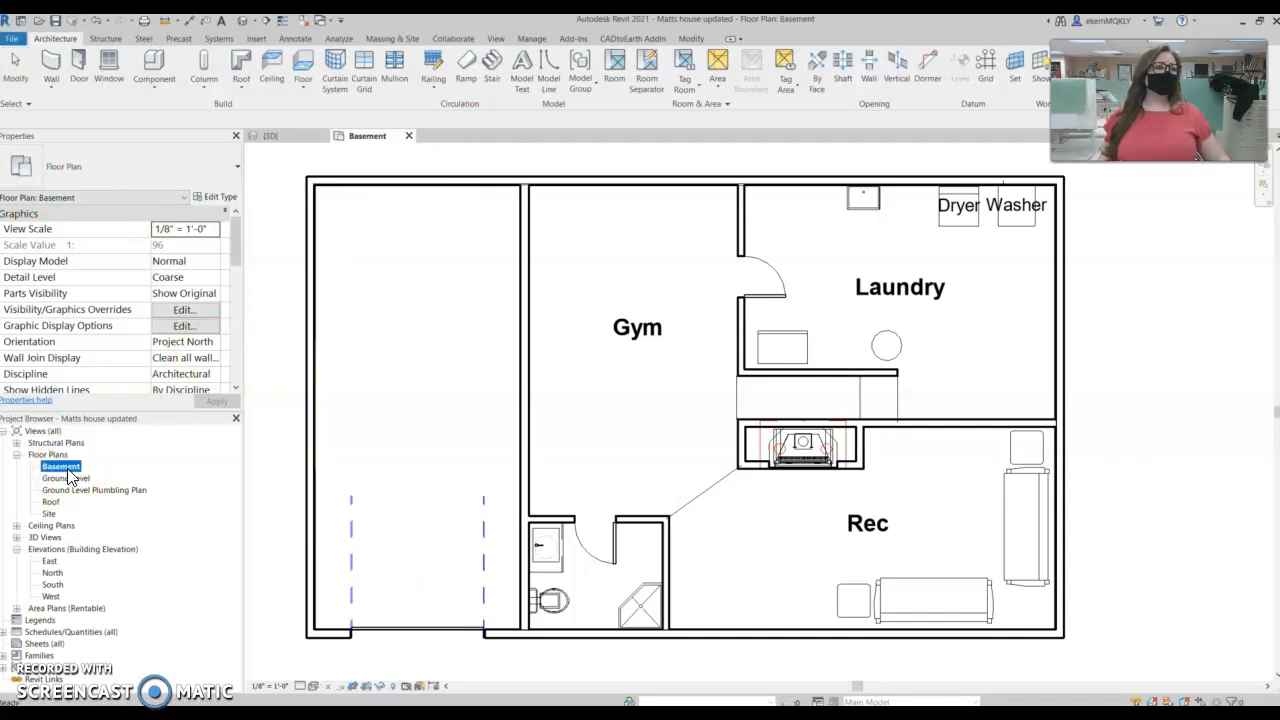
pyautogui.rightClick(68, 472)
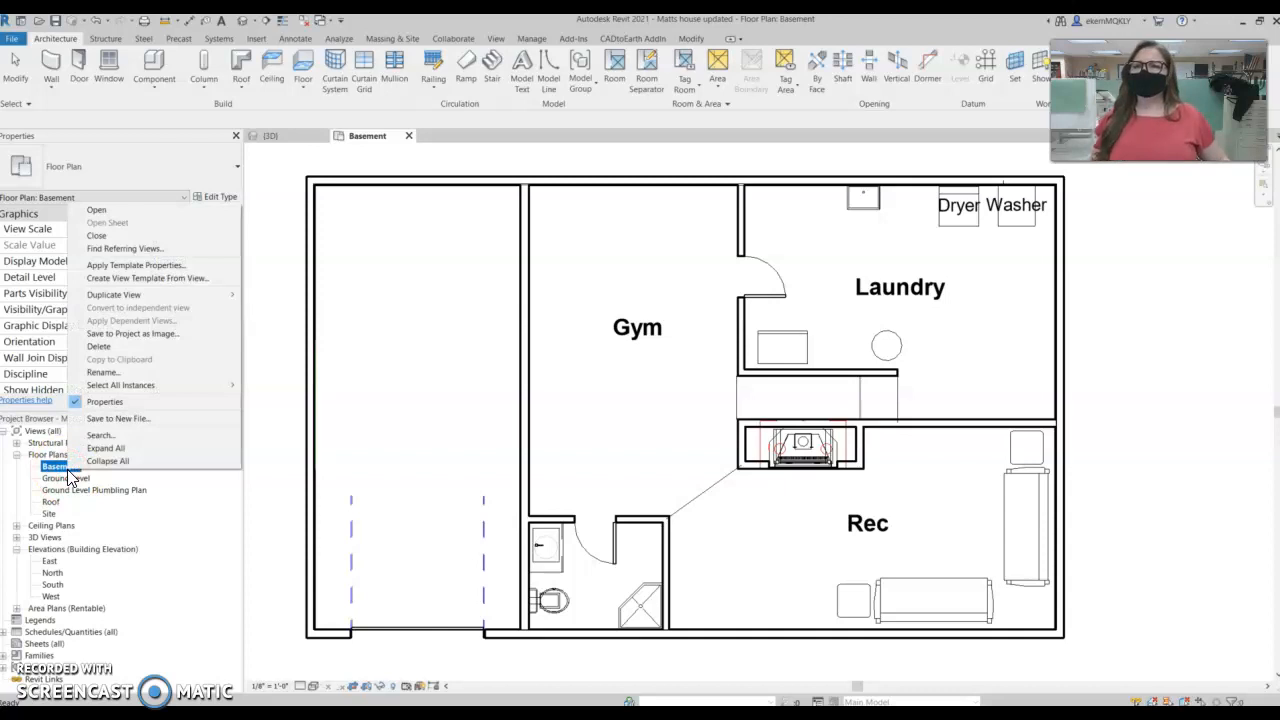
pyautogui.moveTo(200, 295)
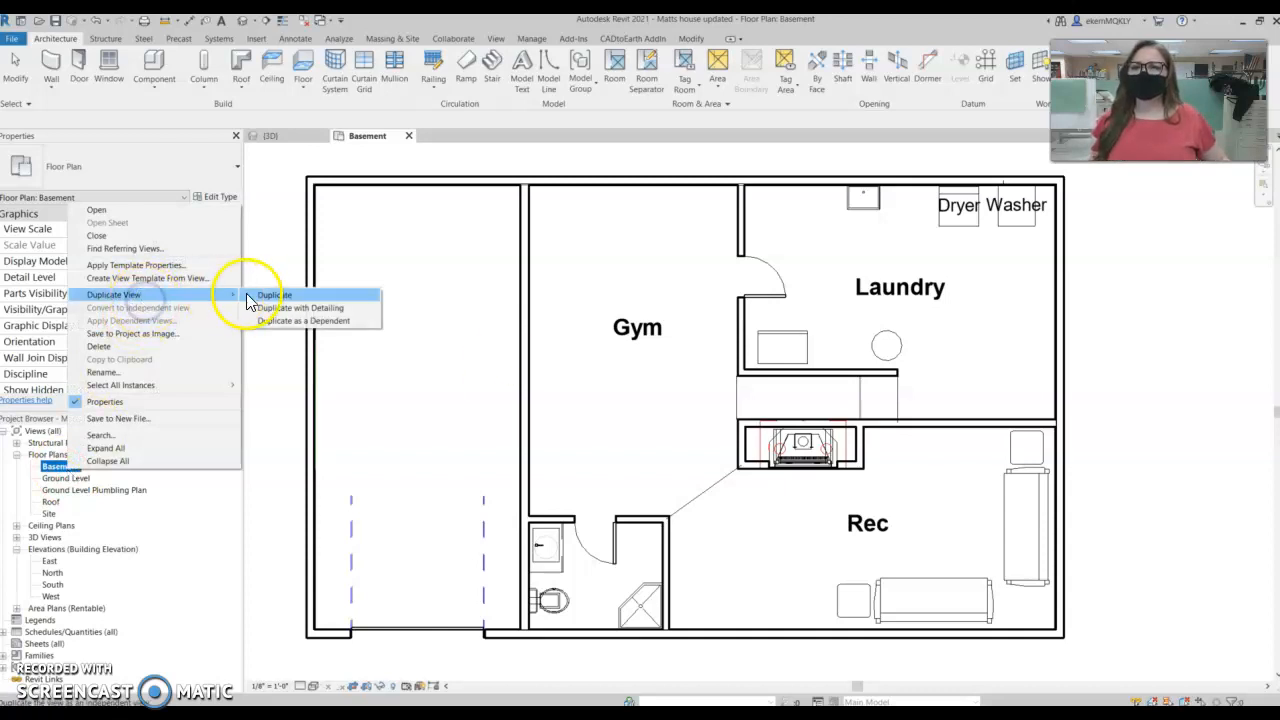
pyautogui.click(272, 295)
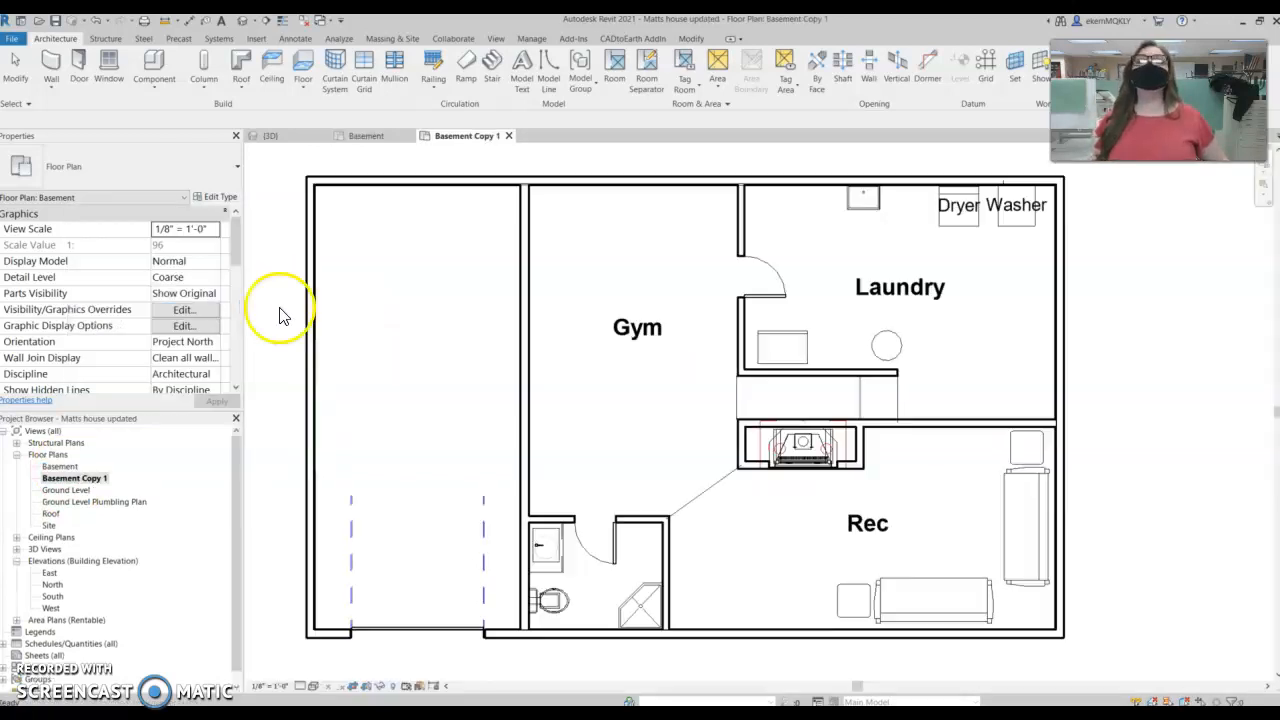
# Duplicate the Basement floor plan once more without detailing and delete the first duplicate, Basement Copy 1.
pyautogui.rightClick(62, 467)
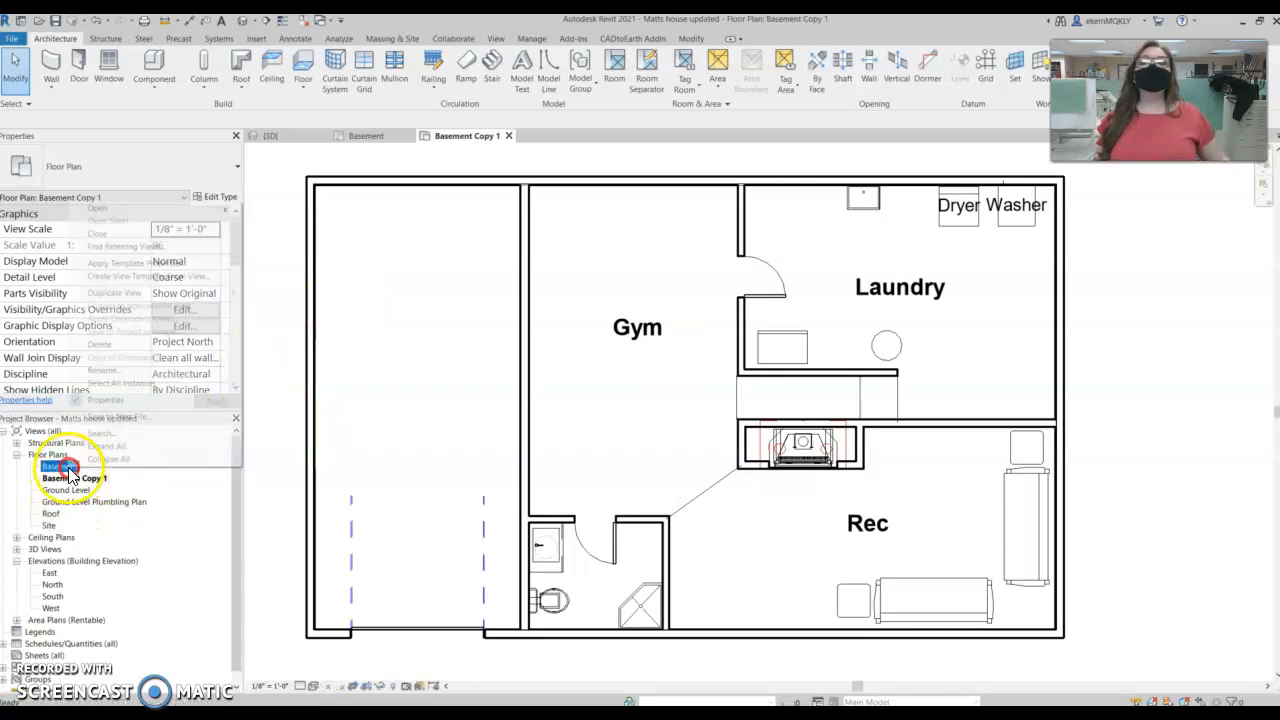
pyautogui.click(133, 295)
pyautogui.click(264, 292)
pyautogui.click(92, 481)
pyautogui.press('Delete')
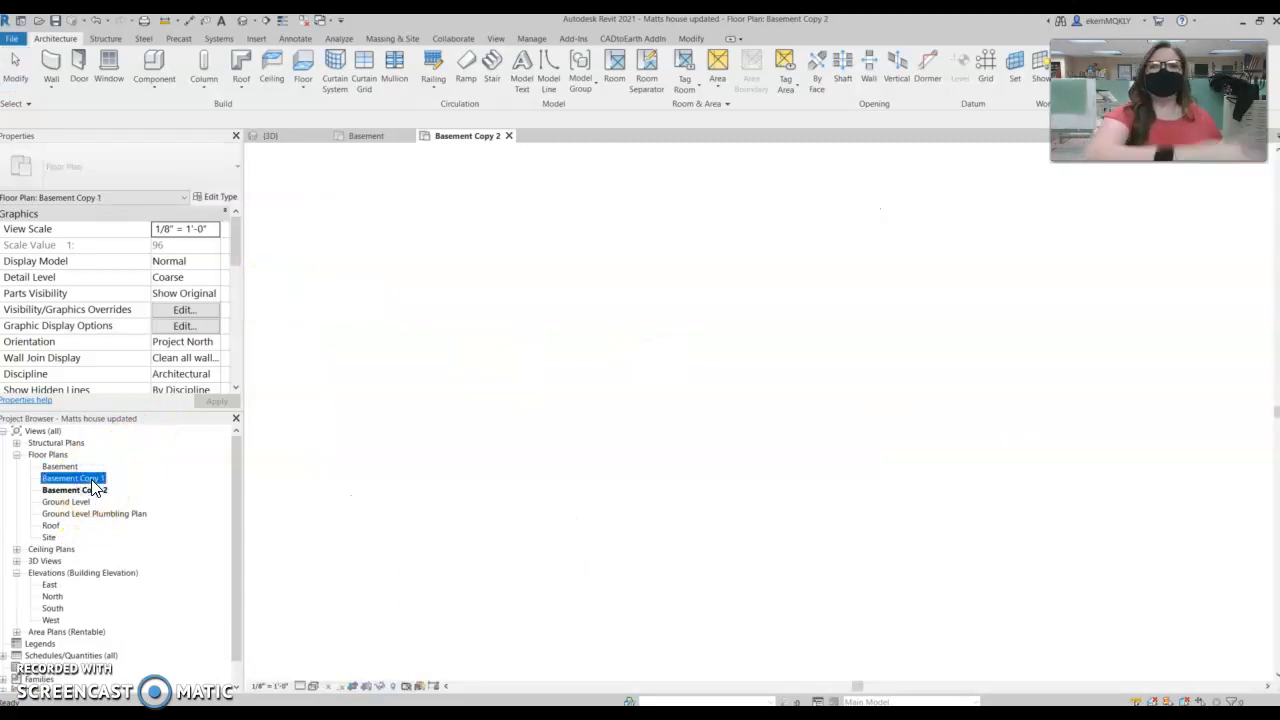
# Rename the Basement Copy 2 floor plan view as Basement Plumbing Plan.
pyautogui.click(96, 480)
pyautogui.rightClick(96, 480)
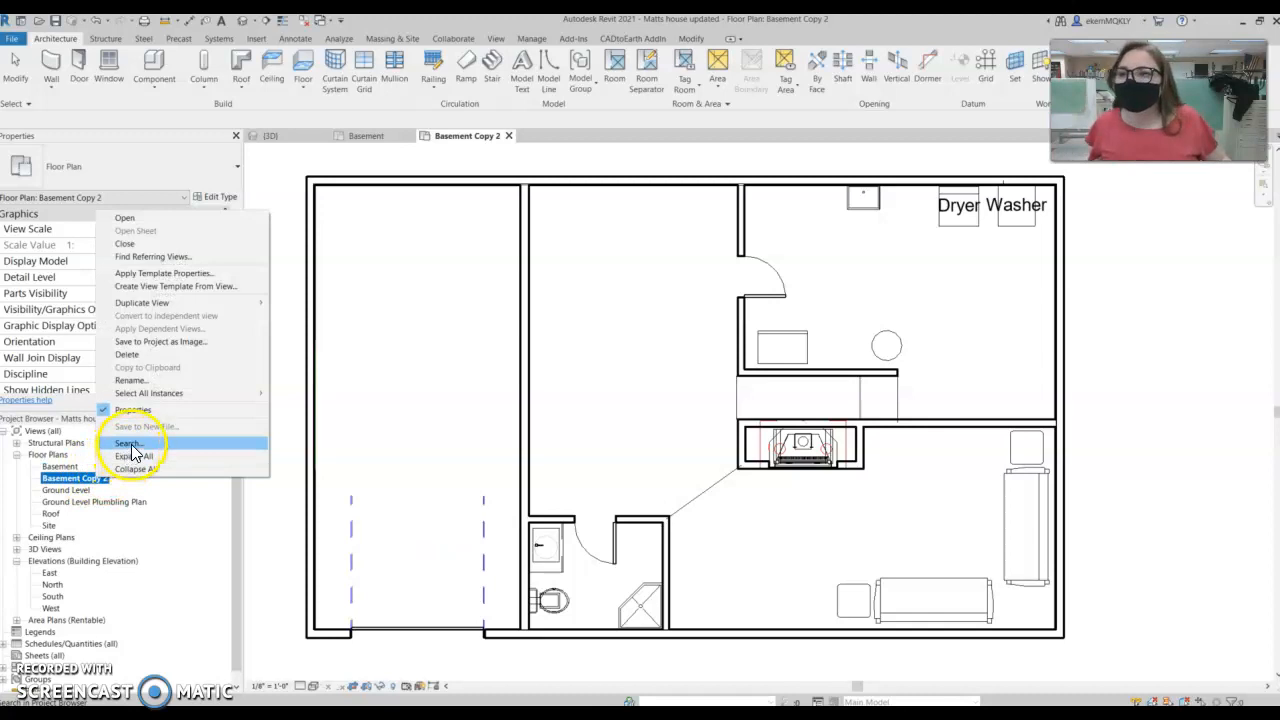
pyautogui.click(130, 380)
pyautogui.click(87, 478)
pyautogui.moveTo(87, 478); pyautogui.dragTo(127, 483)
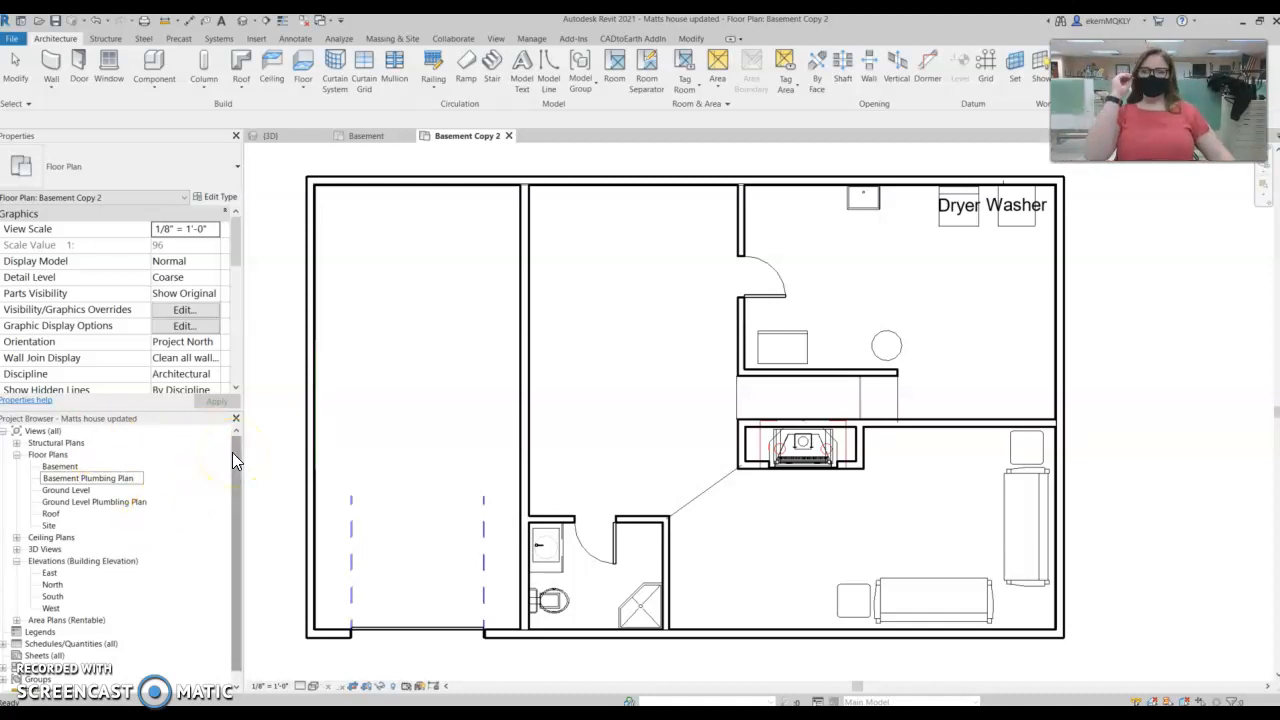
pyautogui.click(277, 450)
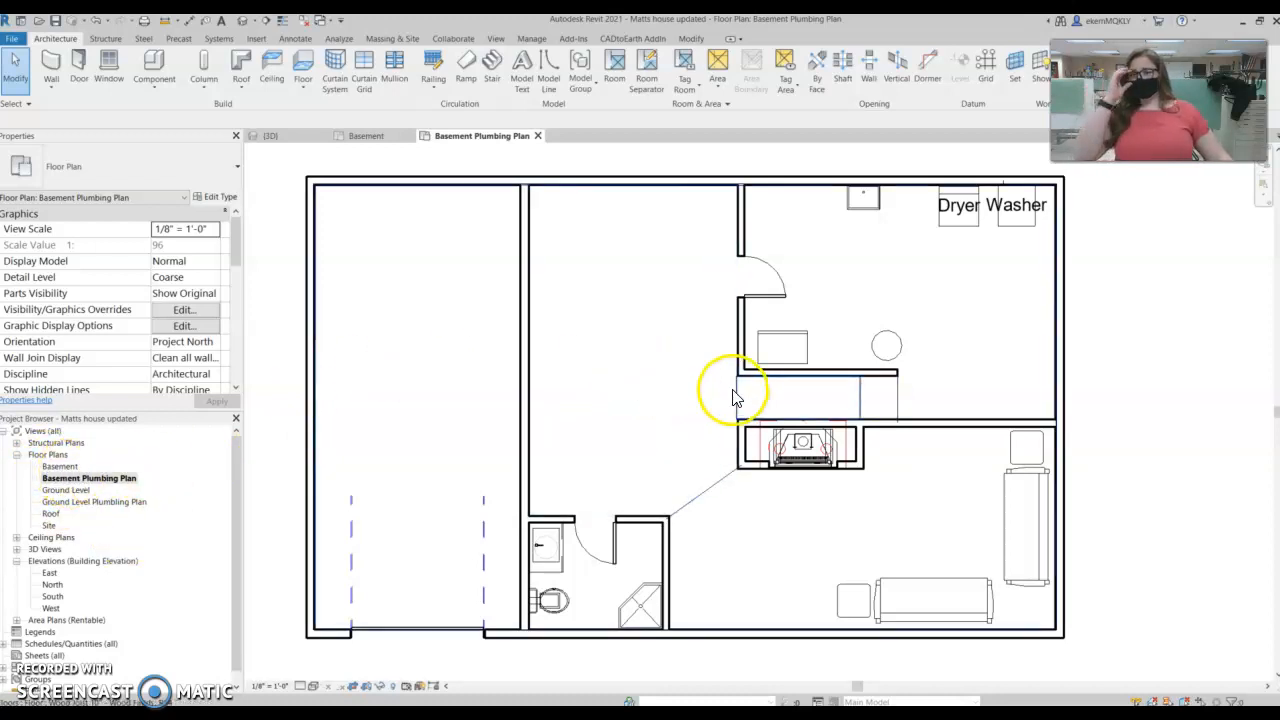
# Compare the original Basement floor plan with the Basement Plumbing Plan view.
pyautogui.click(72, 467)
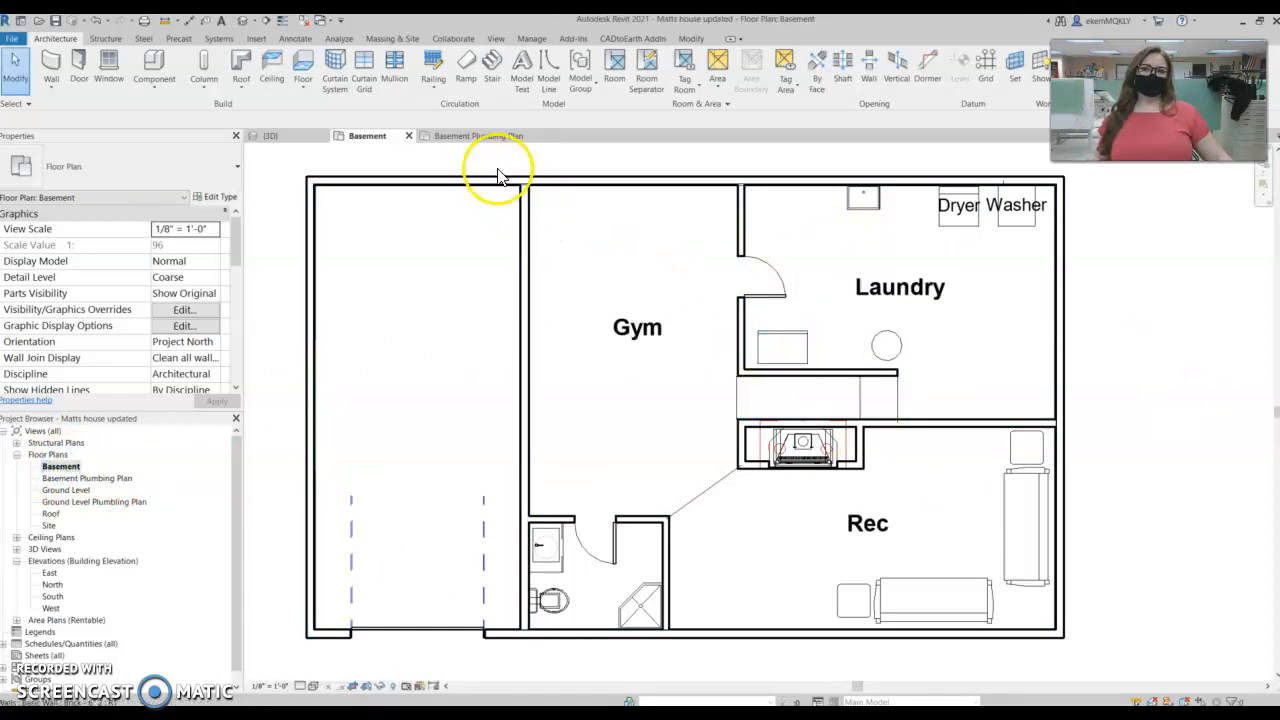
pyautogui.click(482, 136)
pyautogui.scroll(-1, 640, 333)
pyautogui.moveTo(640, 345); pyautogui.dragTo(629, 373, button='middle')
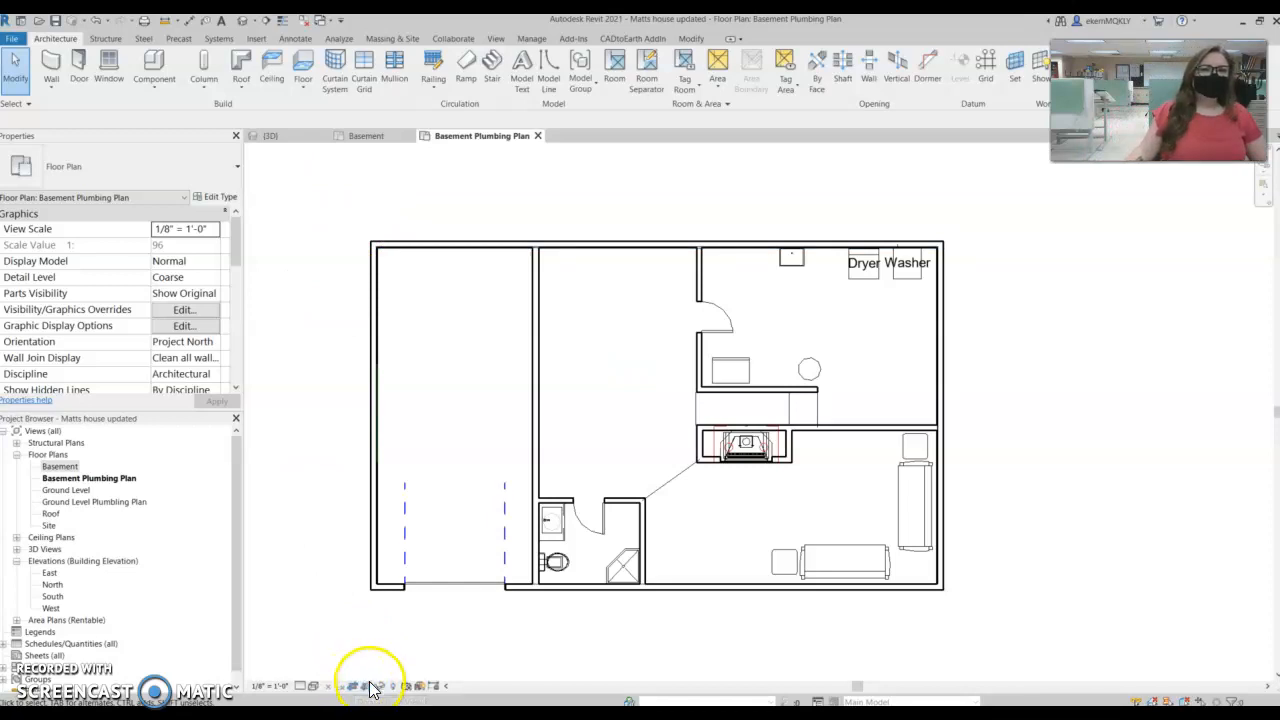
pyautogui.moveTo(730, 32); pyautogui.dragTo(0, 155)
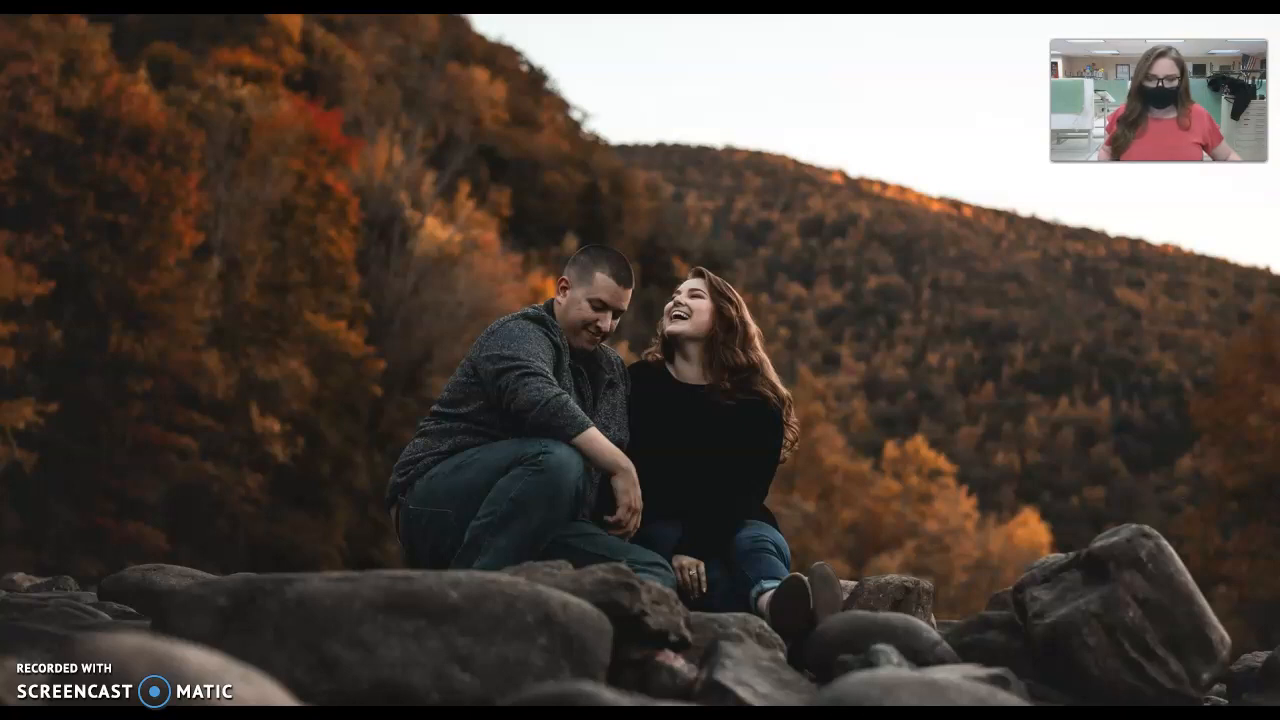
pyautogui.moveTo(0, 470); pyautogui.dragTo(736, 18)
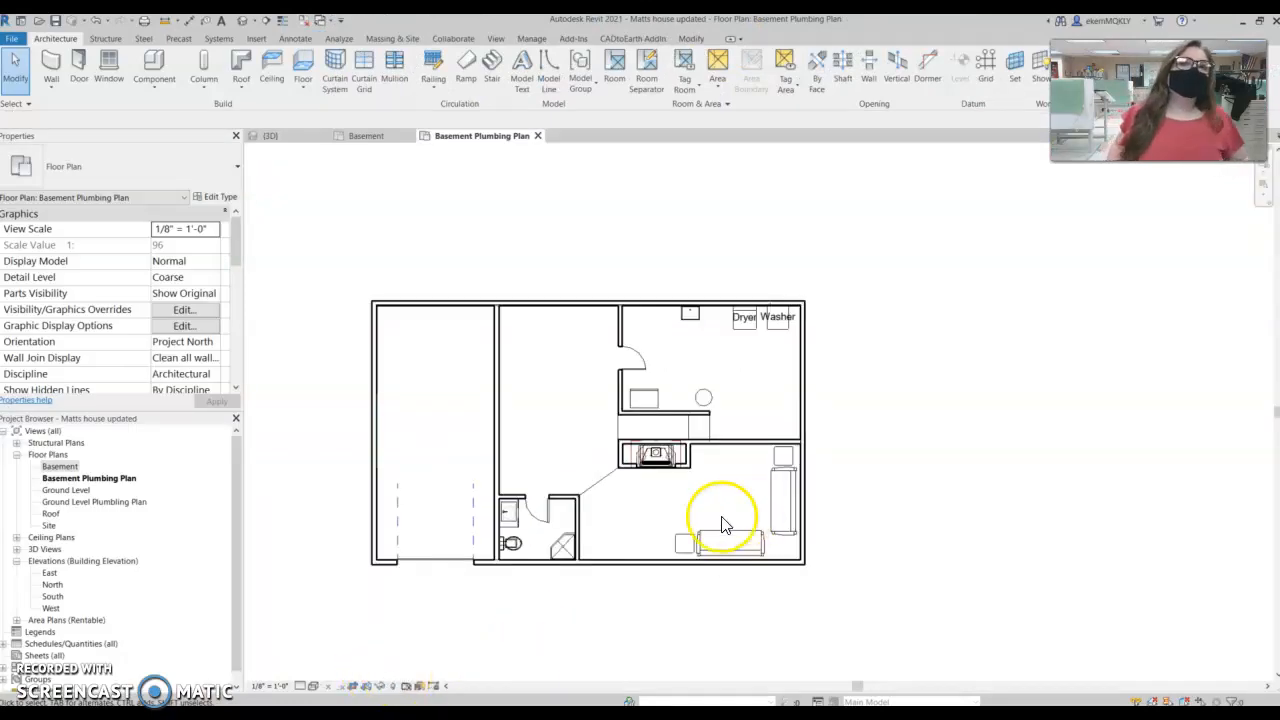
pyautogui.scroll(1, 705, 522)
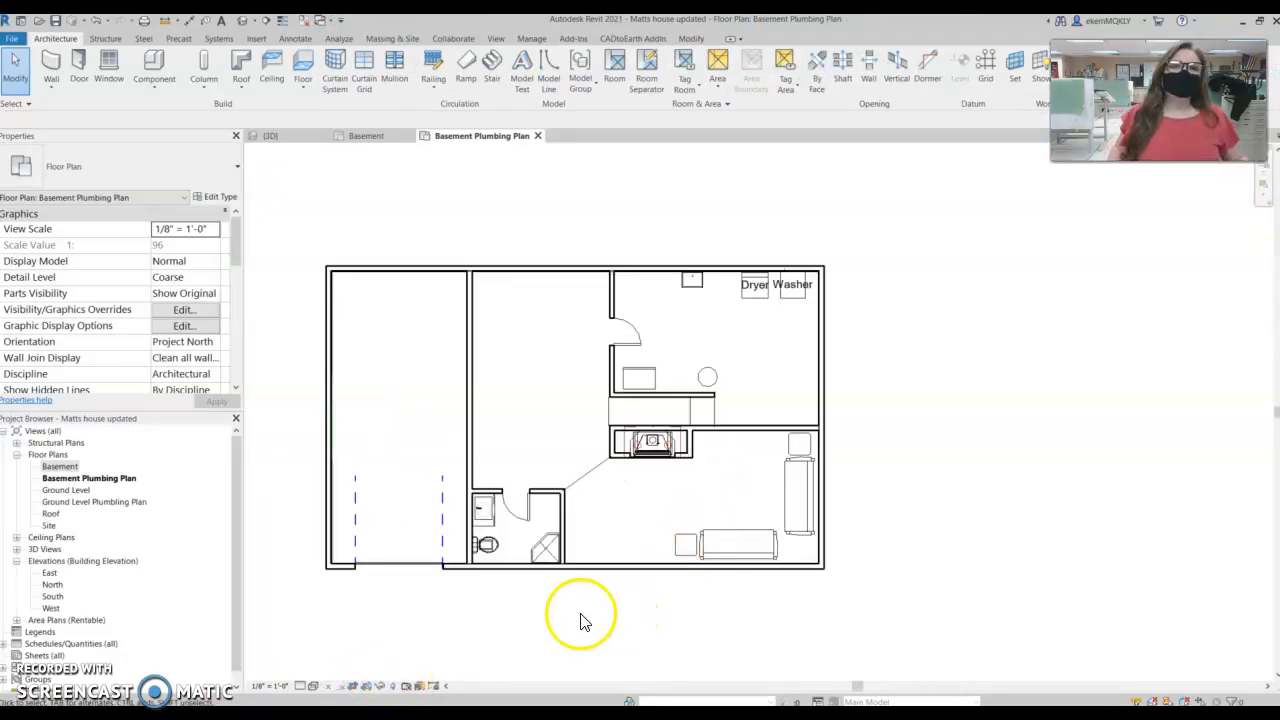
# Reveal the hidden elements in the Basement Plumbing Plan and delete the old plumbing lines in the laundry room.
pyautogui.click(392, 690)
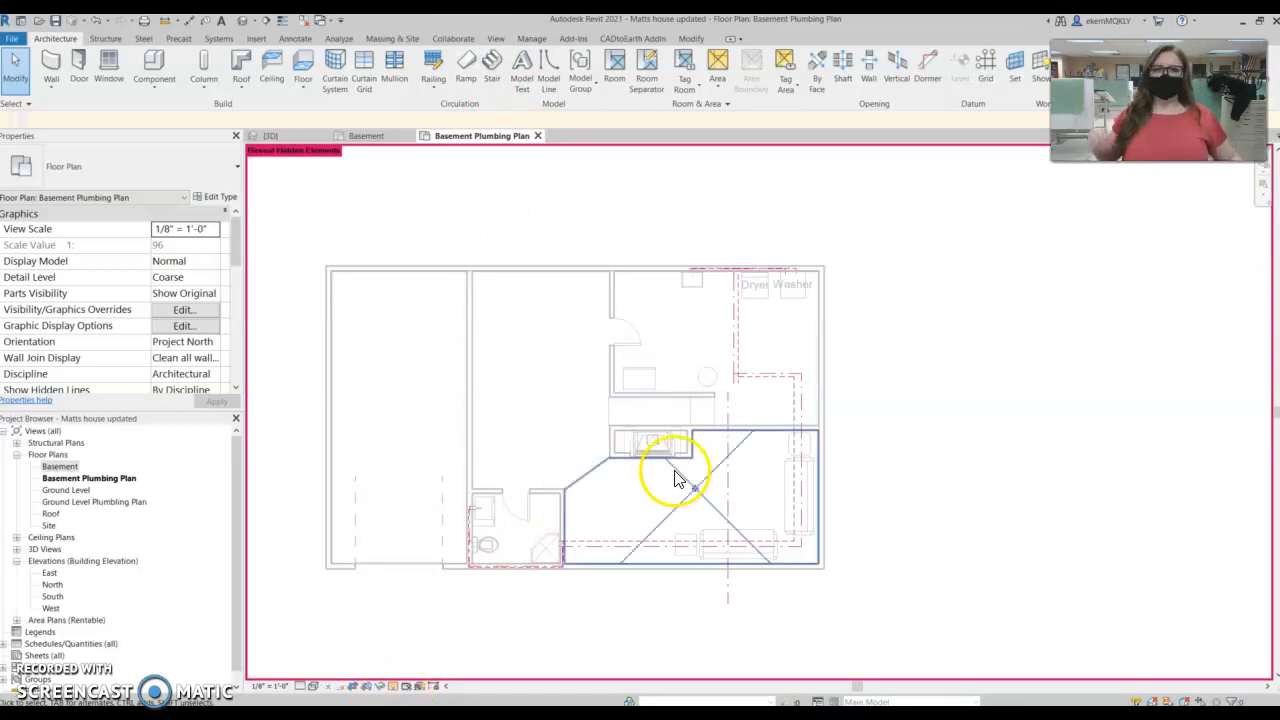
pyautogui.scroll(4, 674, 474)
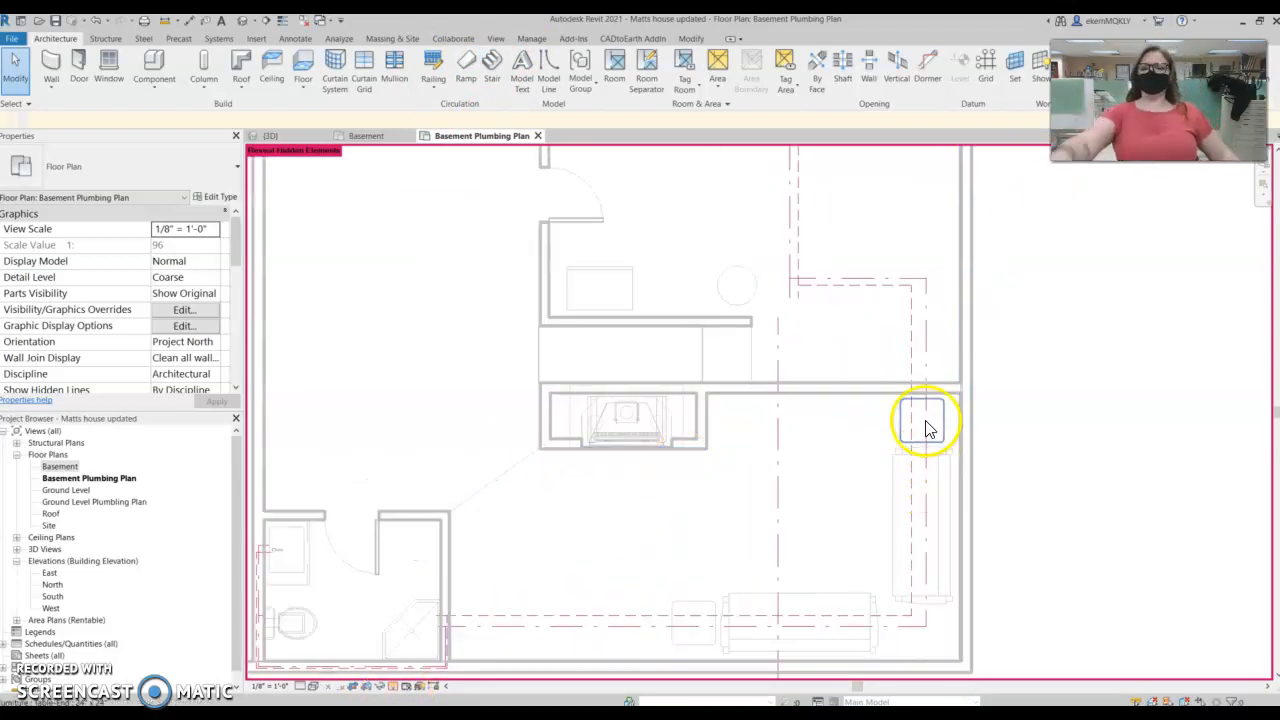
pyautogui.click(879, 290)
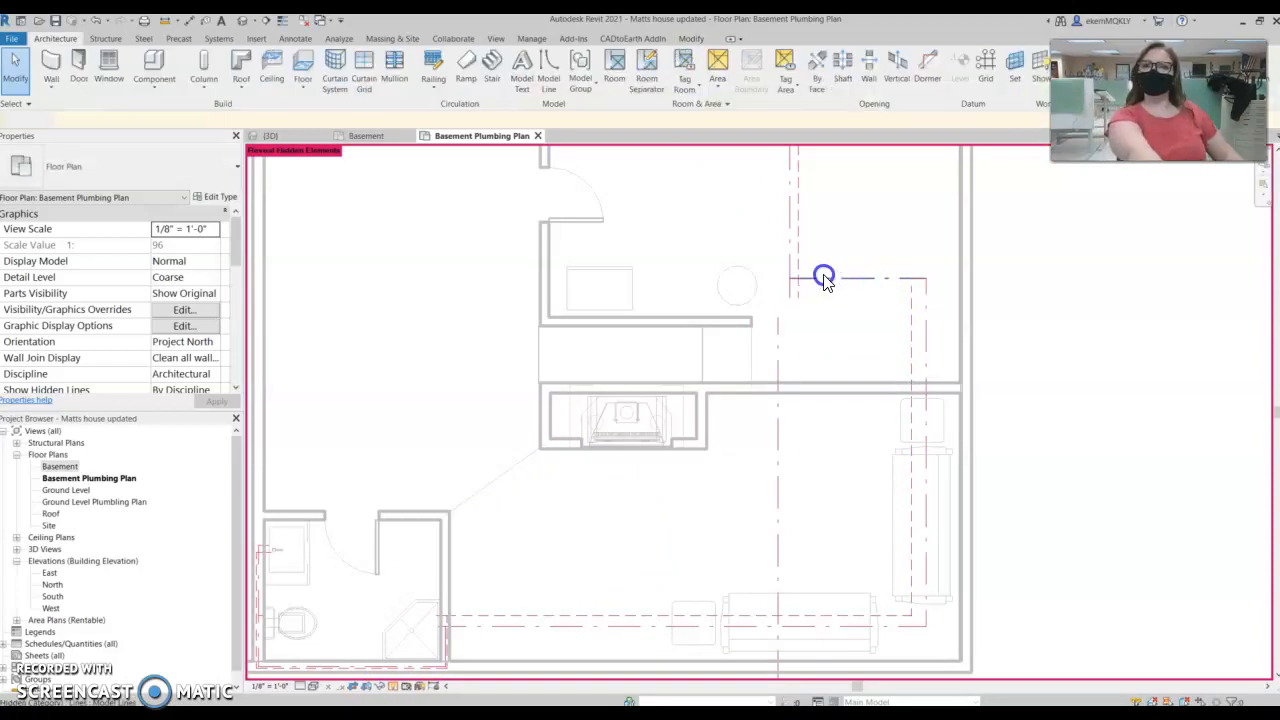
pyautogui.press('Delete')
pyautogui.click(798, 246)
pyautogui.press('Delete')
pyautogui.click(791, 246)
# Delete the hidden vertical plumbing lines running from the laundry room down through the Rec room.
pyautogui.click(911, 305)
pyautogui.press('Delete')
pyautogui.click(926, 298)
pyautogui.press('Delete')
pyautogui.click(779, 372)
pyautogui.press('Delete')
# Delete the hidden horizontal plumbing lines across the Rec room and the short vertical line outside its exterior wall.
pyautogui.click(826, 627)
pyautogui.press('Delete')
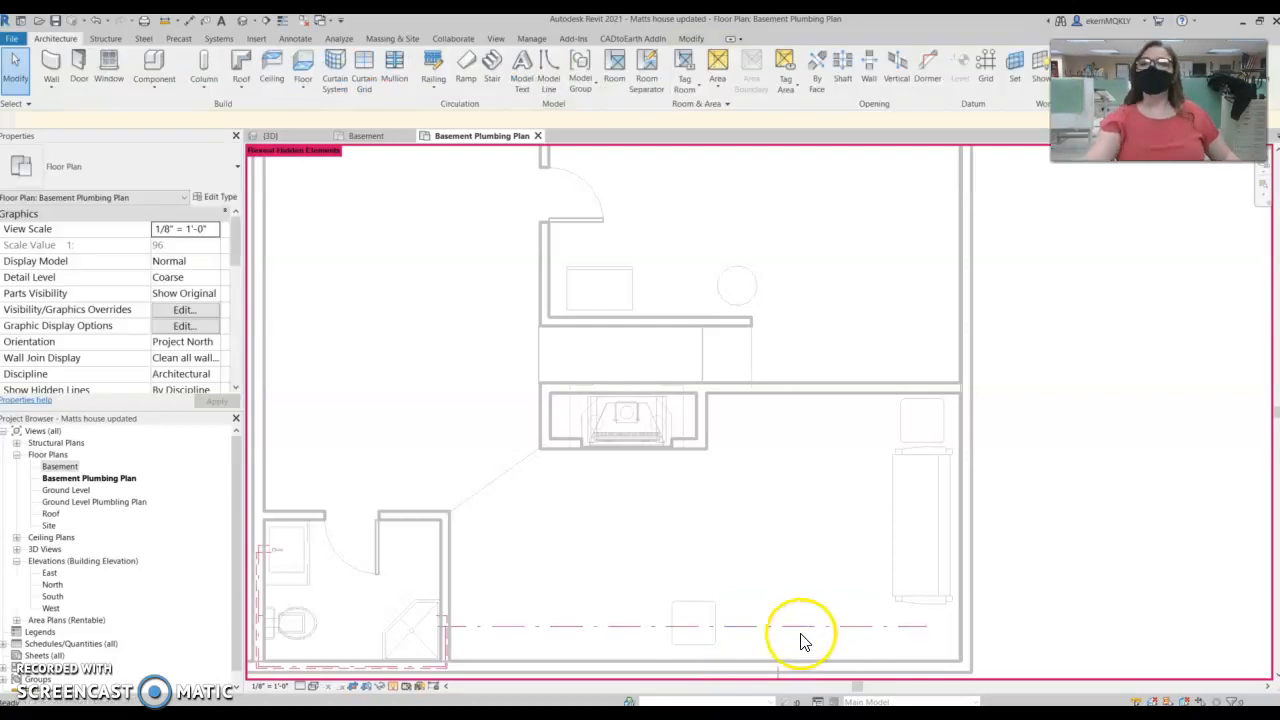
pyautogui.click(614, 627)
pyautogui.press('Delete')
pyautogui.scroll(-2, 700, 676)
pyautogui.moveTo(723, 674); pyautogui.dragTo(818, 497, button='middle')
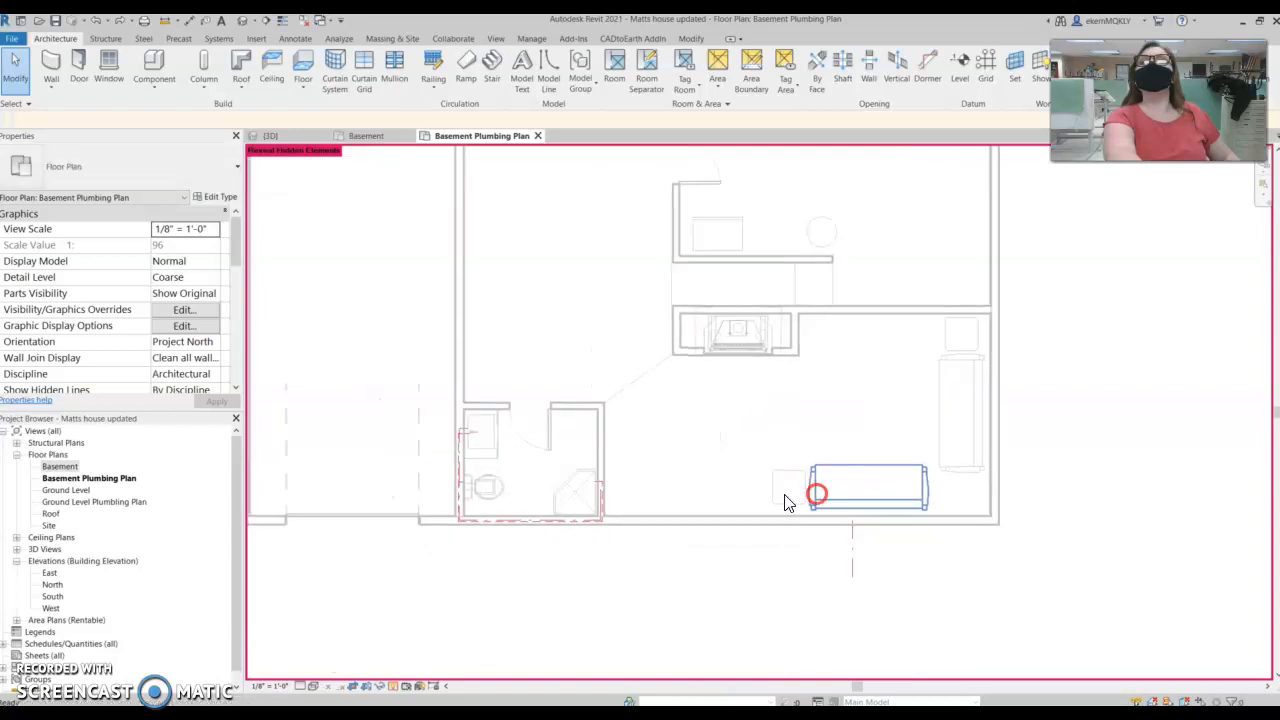
pyautogui.click(856, 559)
pyautogui.press('Delete')
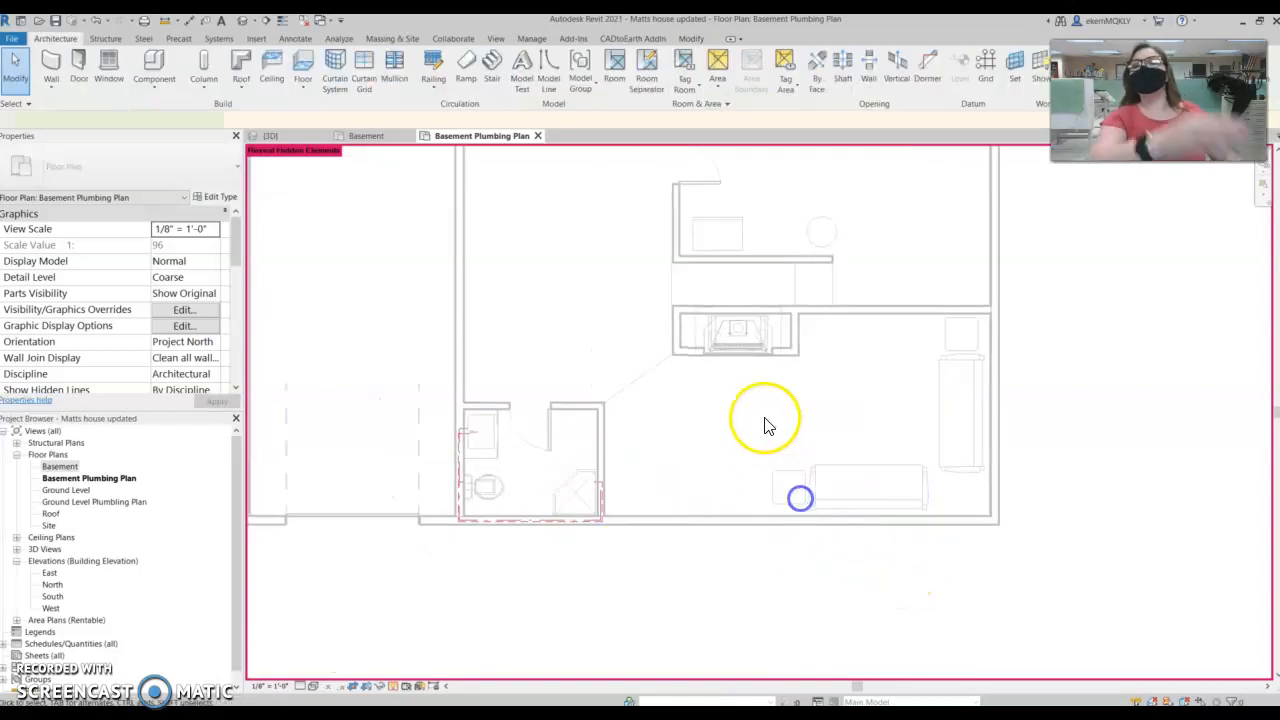
pyautogui.scroll(3, 780, 460)
pyautogui.moveTo(794, 486); pyautogui.dragTo(803, 580, button='middle')
pyautogui.scroll(2, 874, 280)
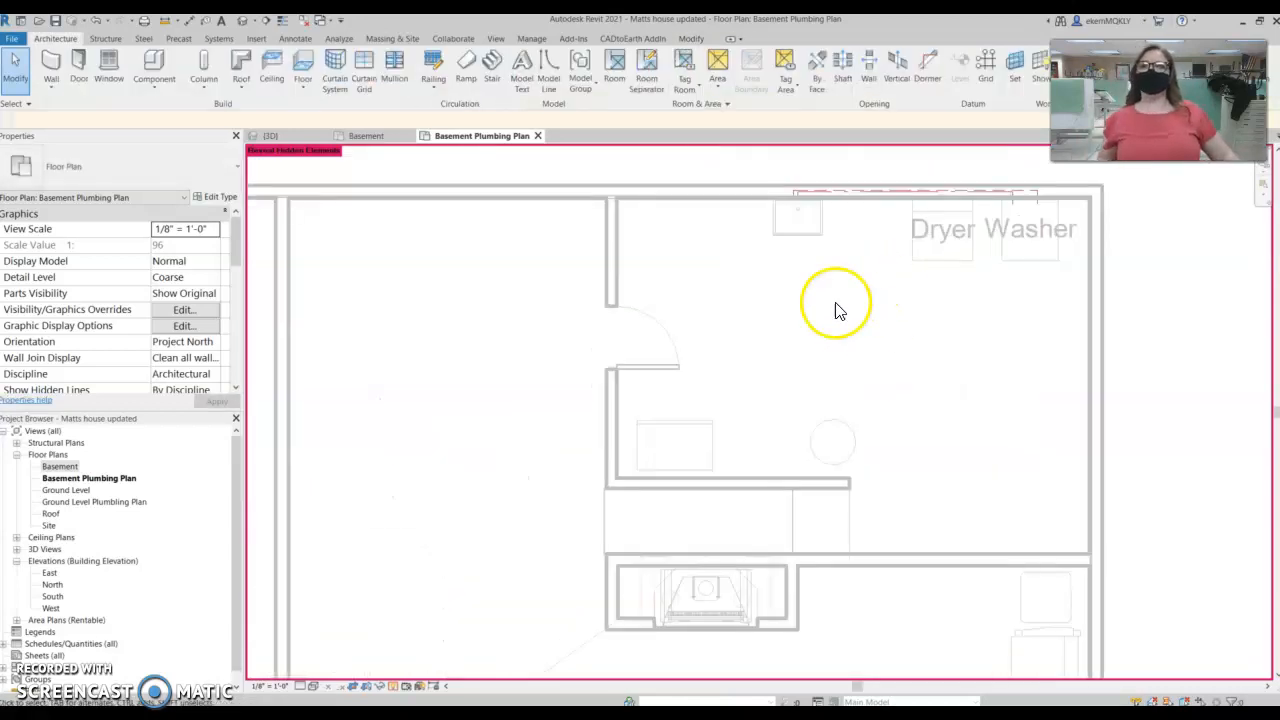
pyautogui.moveTo(850, 325); pyautogui.dragTo(760, 367, button='middle')
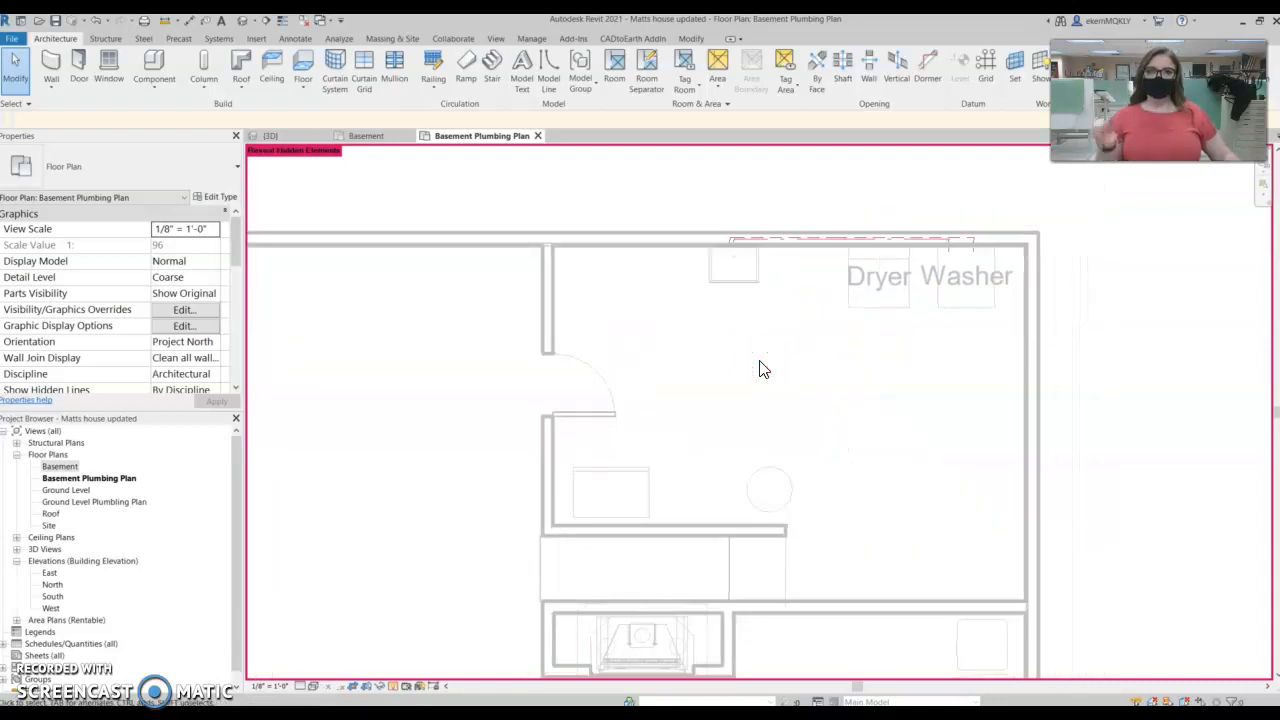
pyautogui.rightClick(964, 289)
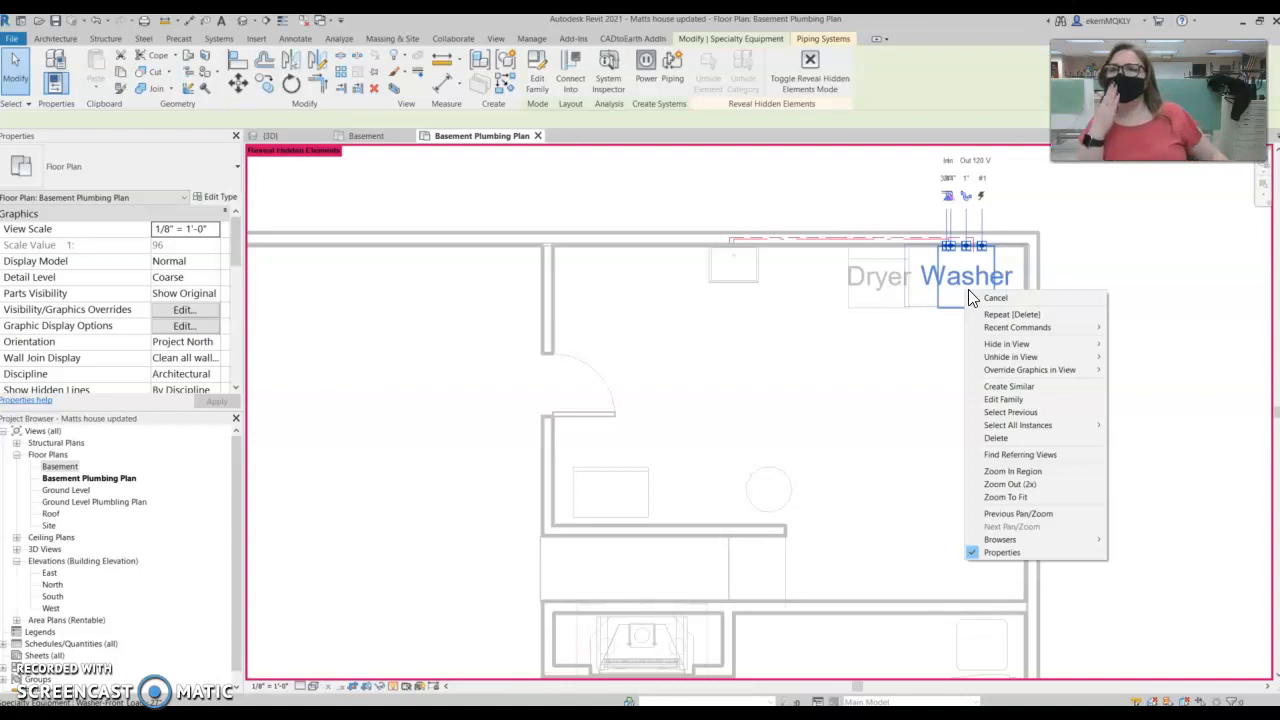
pyautogui.moveTo(1019, 368)
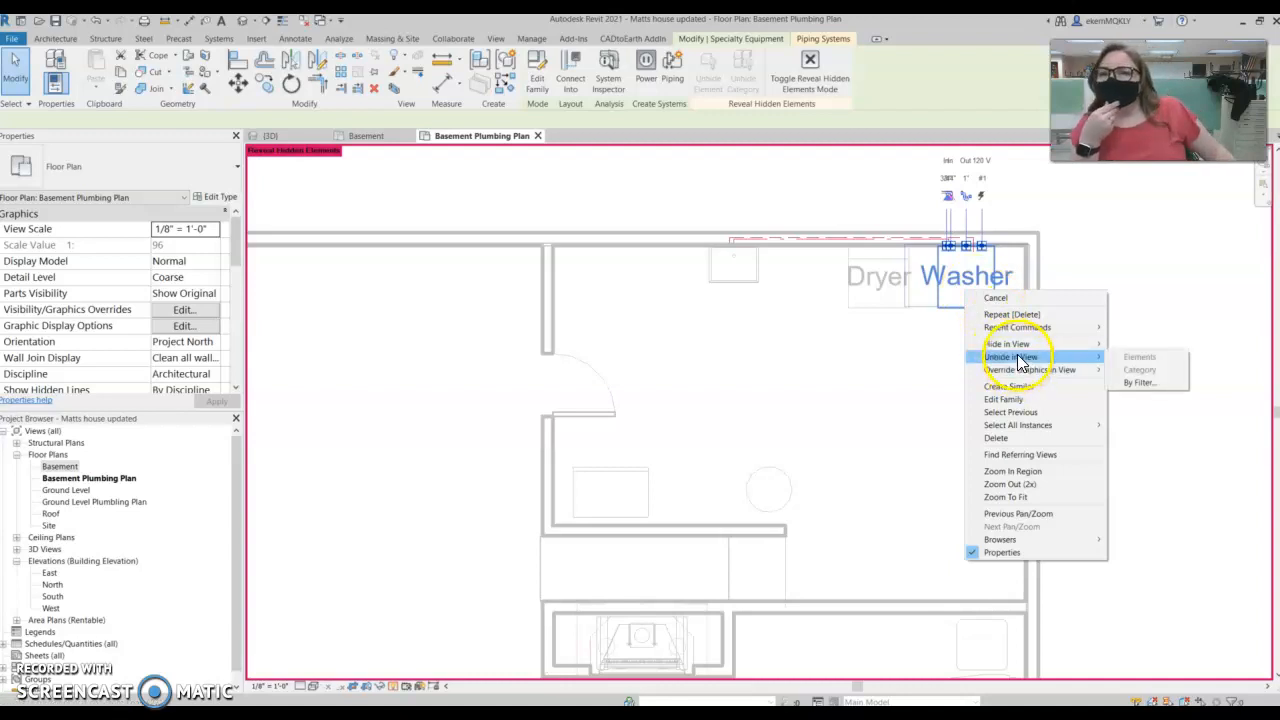
pyautogui.click(904, 355)
# Hide the whole furniture category in the Basement Plumbing Plan, using the sofa in the Rec room.
pyautogui.moveTo(716, 480); pyautogui.dragTo(745, 420, button='middle')
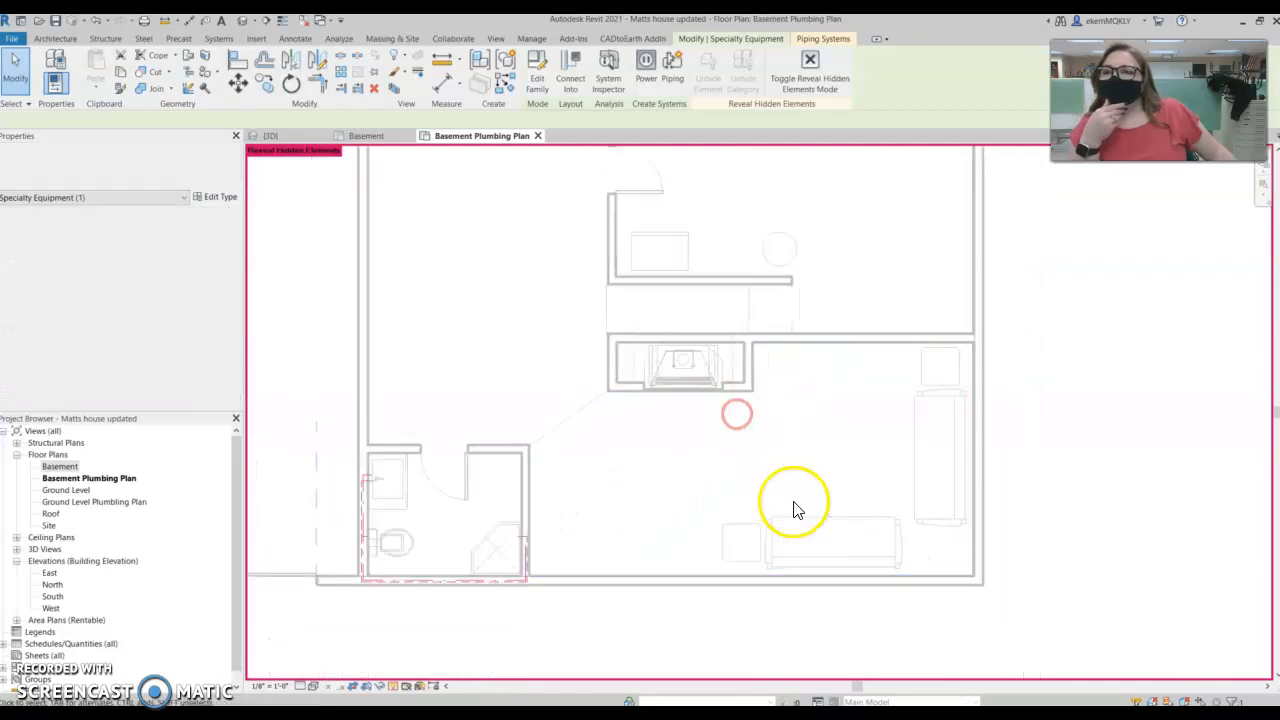
pyautogui.rightClick(800, 542)
pyautogui.press('Escape')
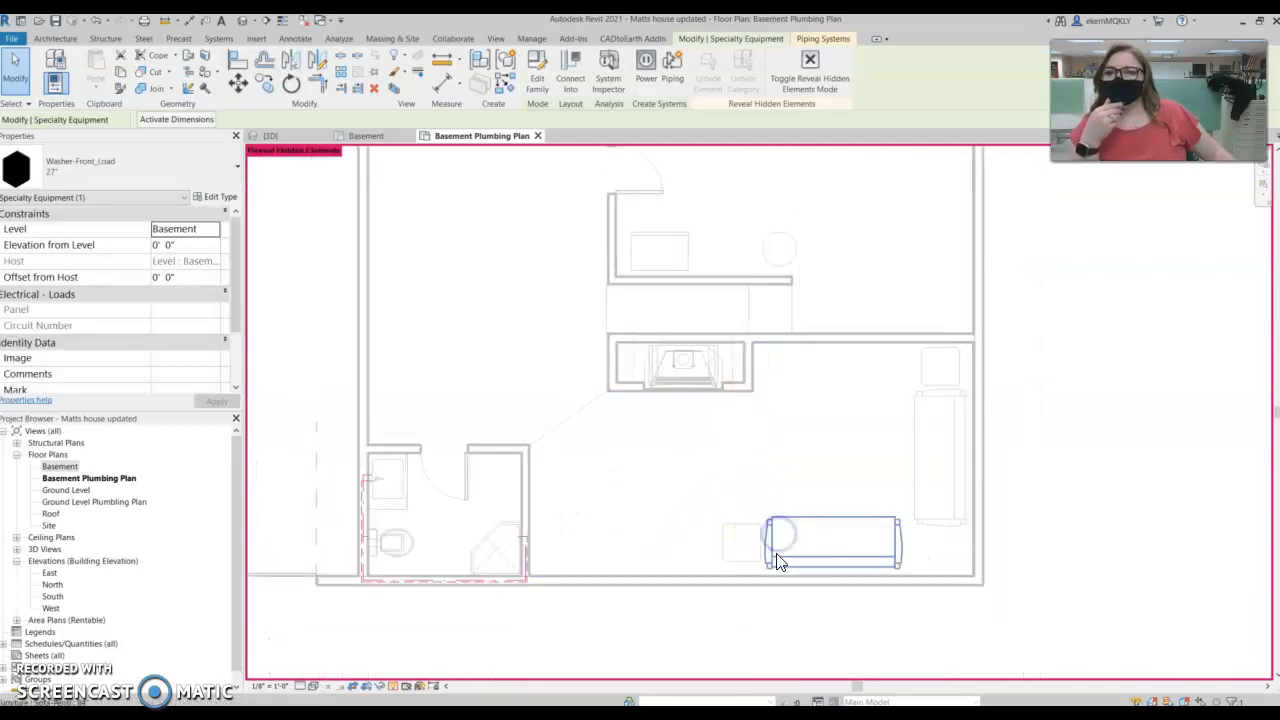
pyautogui.click(778, 558)
pyautogui.rightClick(776, 550)
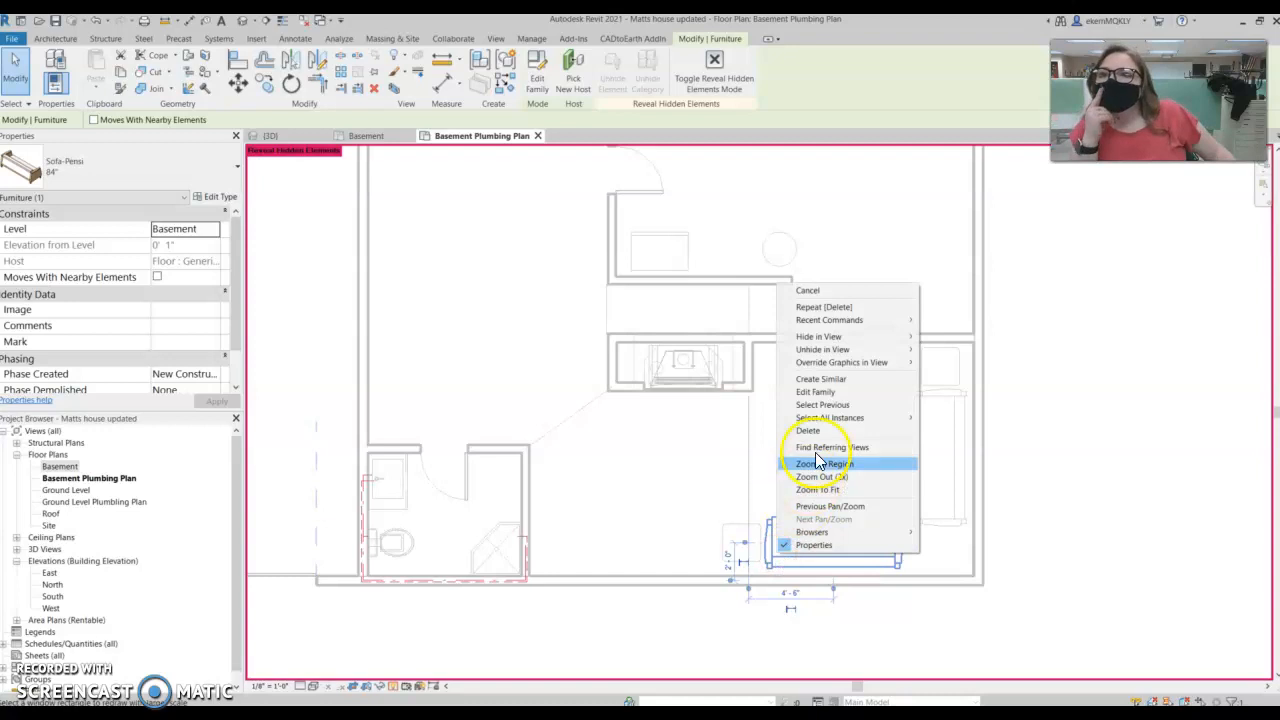
pyautogui.moveTo(906, 337)
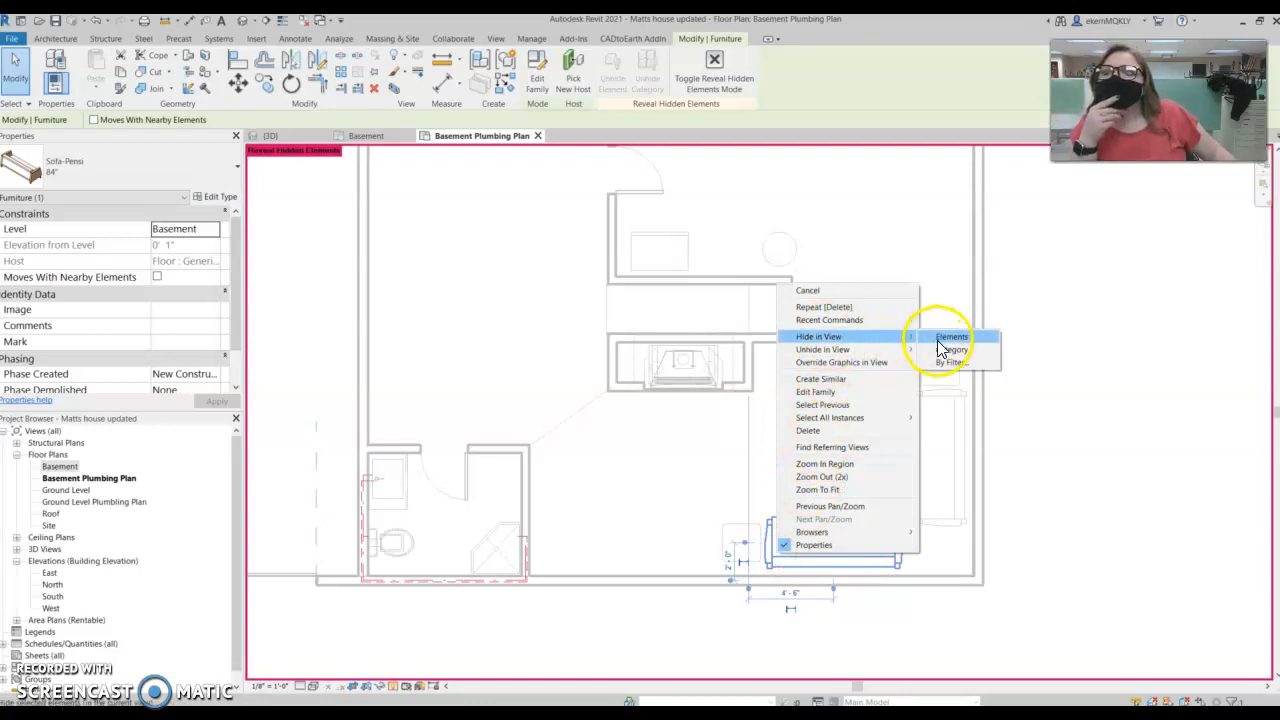
pyautogui.click(942, 350)
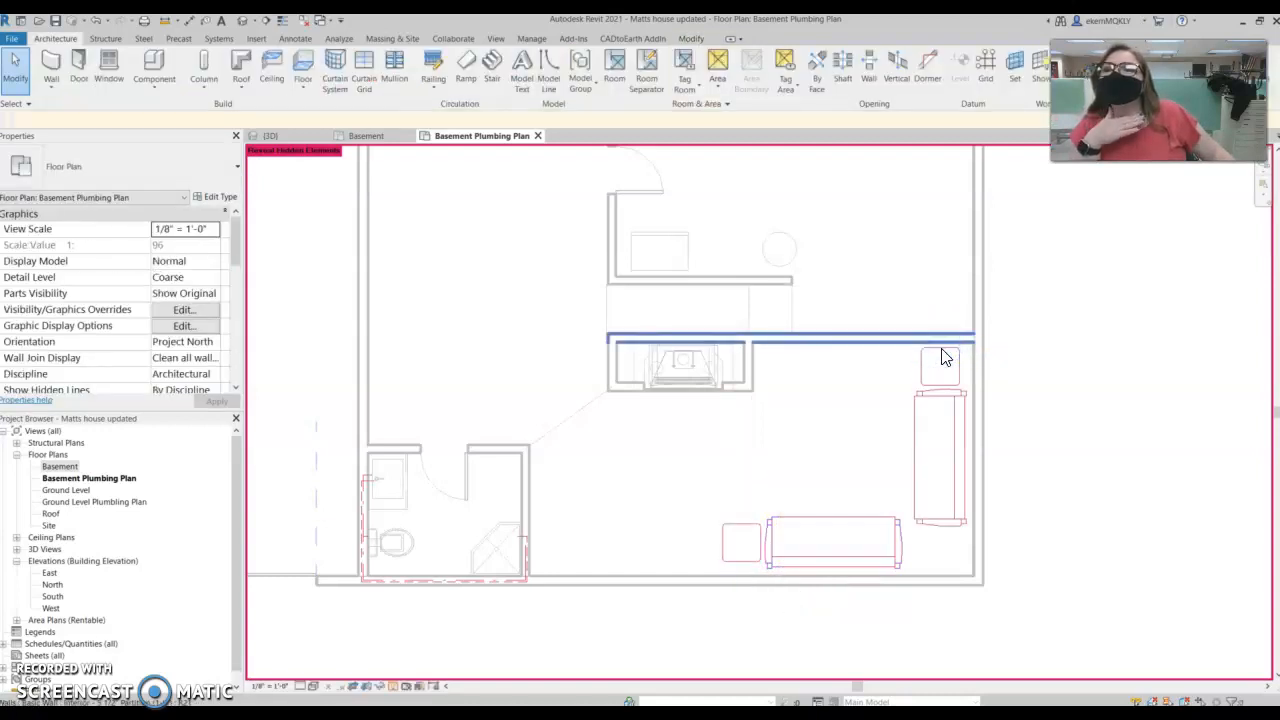
# Hide the mechanical equipment category in the Basement Plumbing Plan, using the fireplace.
pyautogui.moveTo(714, 423); pyautogui.dragTo(738, 494, button='middle')
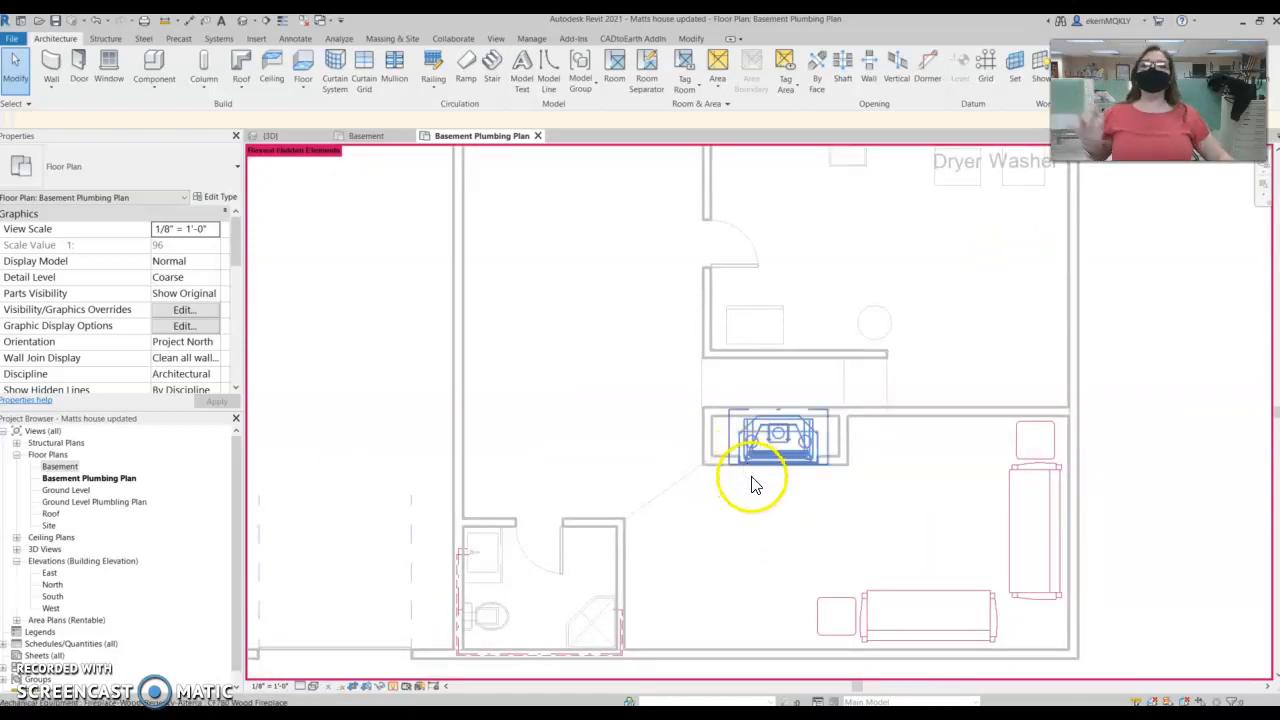
pyautogui.click(781, 443)
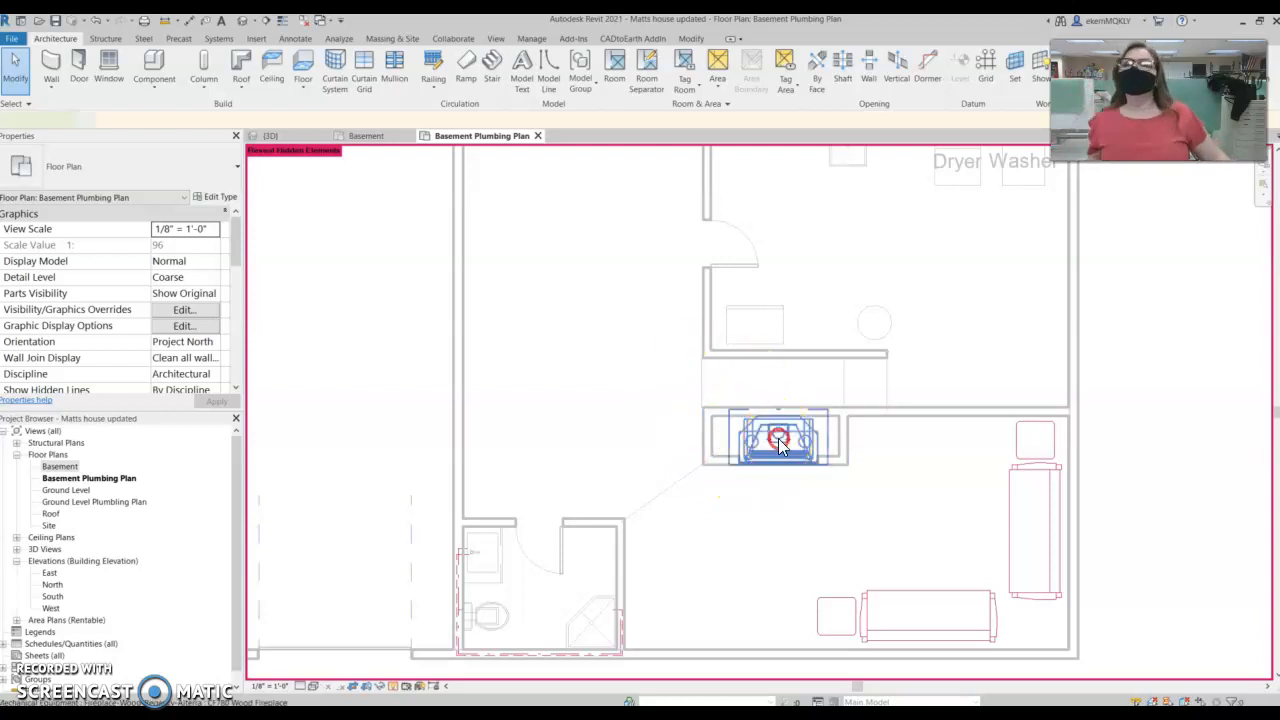
pyautogui.rightClick(778, 438)
pyautogui.moveTo(818, 222)
pyautogui.click(955, 237)
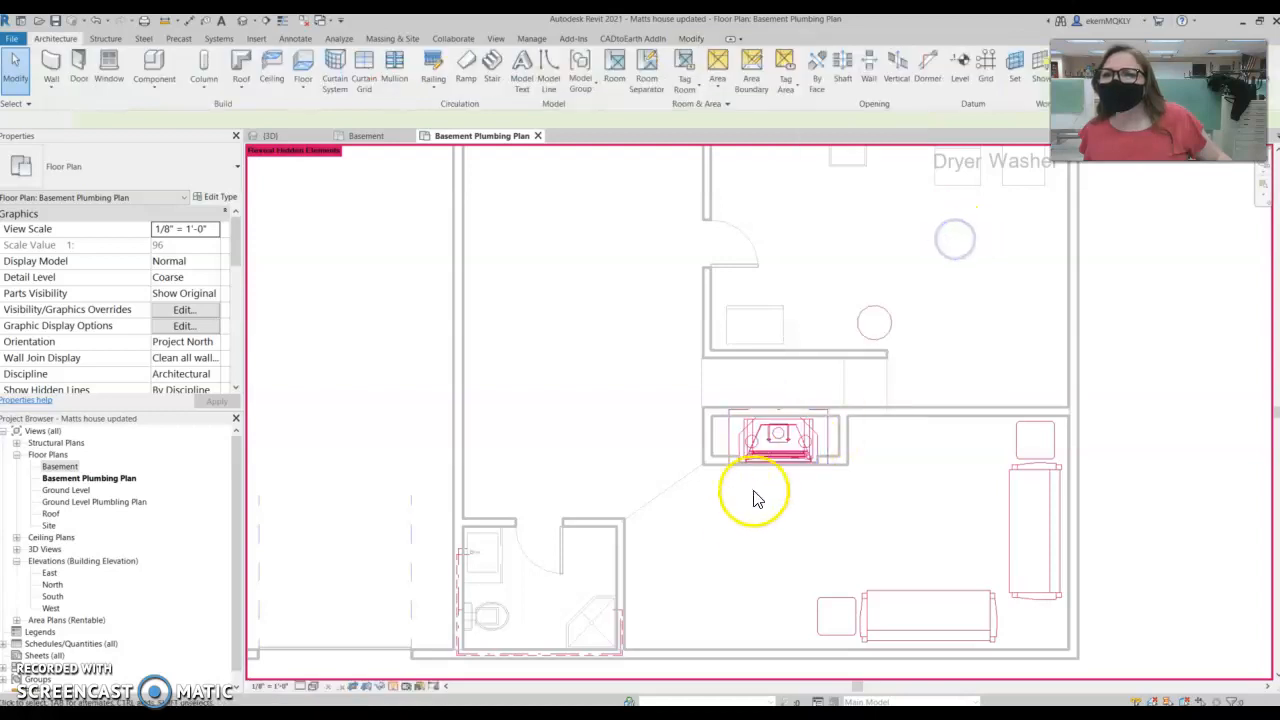
# Hide the door category in the Basement Plumbing Plan, using the bathroom door.
pyautogui.moveTo(723, 543); pyautogui.dragTo(830, 514, button='middle')
pyautogui.scroll(2, 694, 514)
pyautogui.click(672, 510)
pyautogui.rightClick(670, 503)
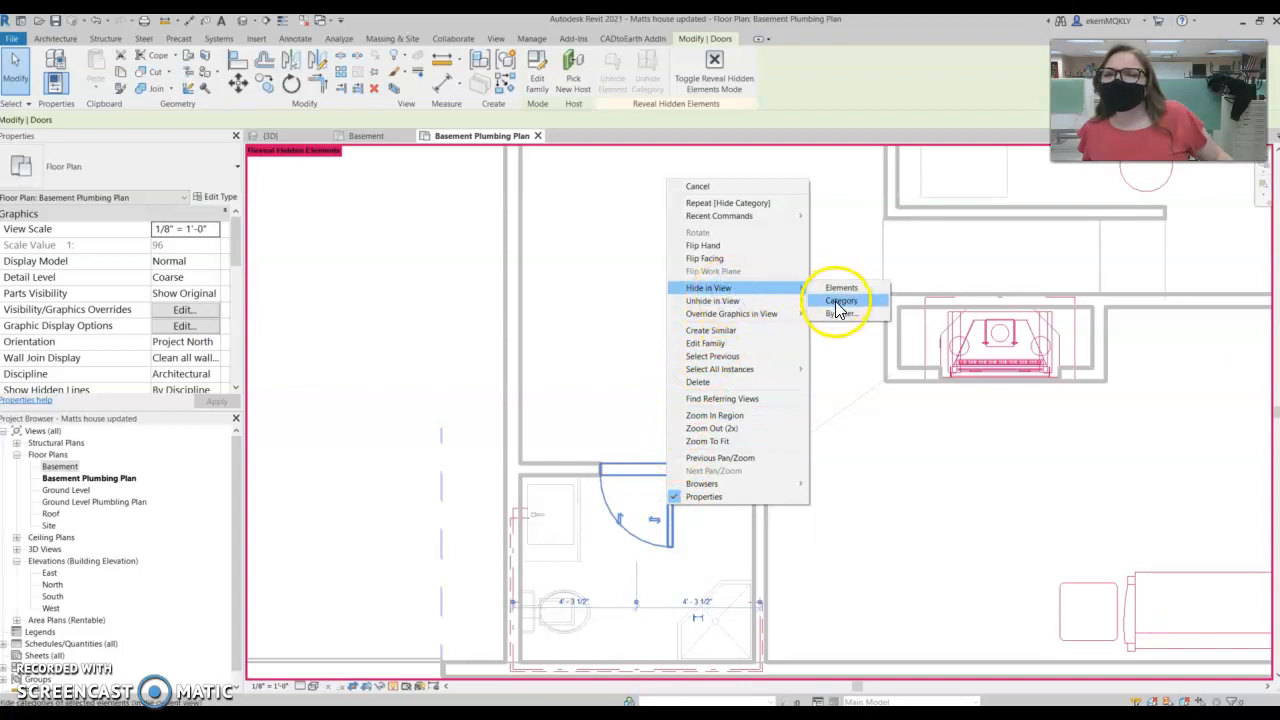
pyautogui.click(836, 310)
# Turn off Reveal Hidden Elements for the Basement Plumbing Plan.
pyautogui.scroll(-5, 850, 400)
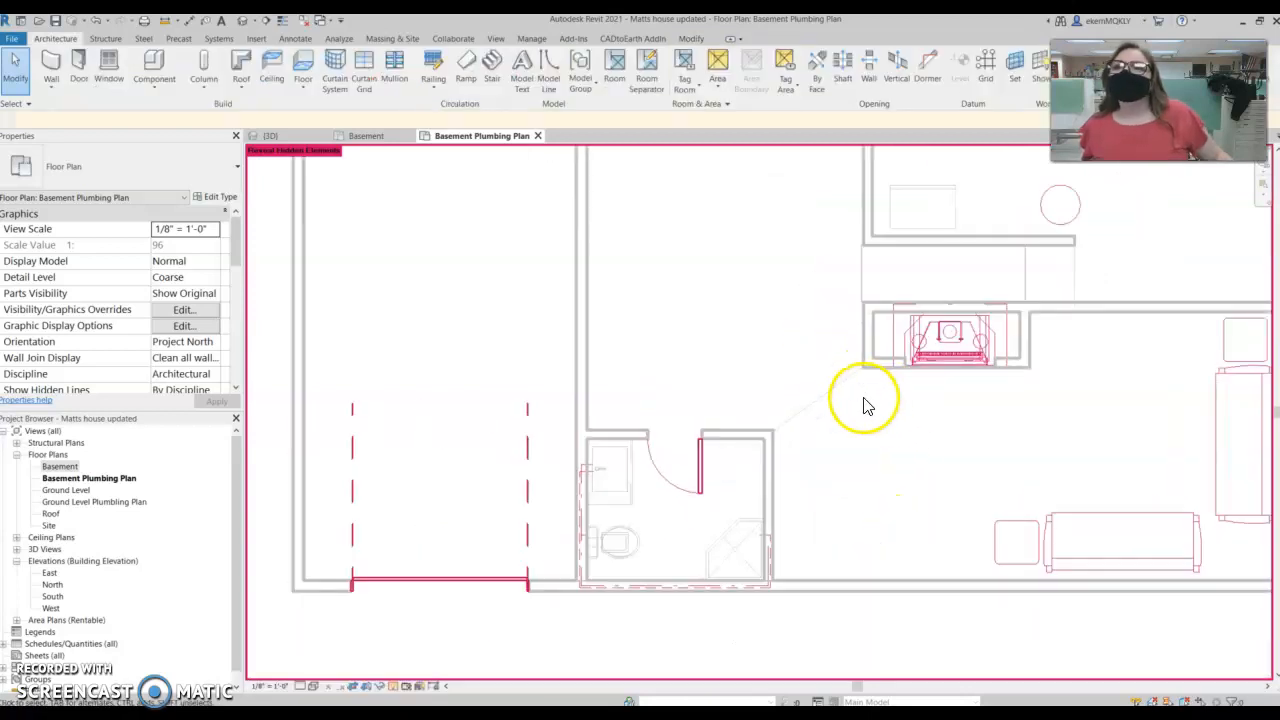
pyautogui.moveTo(838, 408); pyautogui.dragTo(806, 457, button='middle')
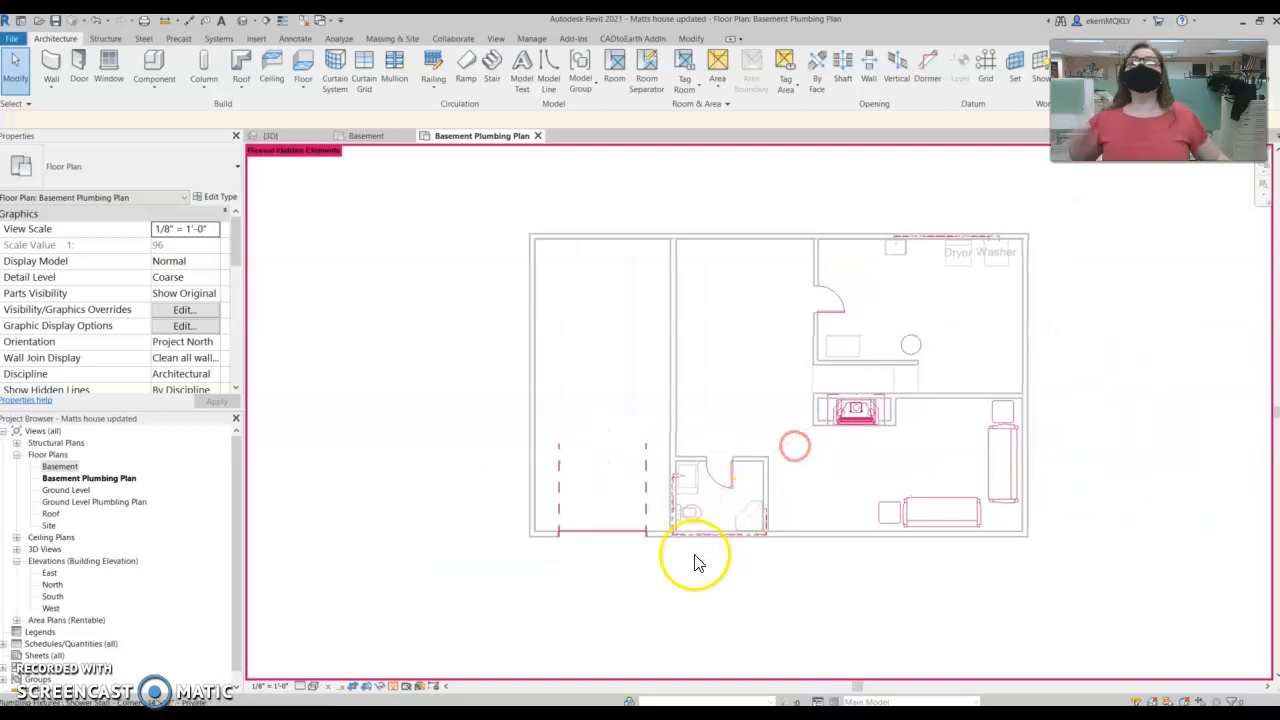
pyautogui.click(397, 688)
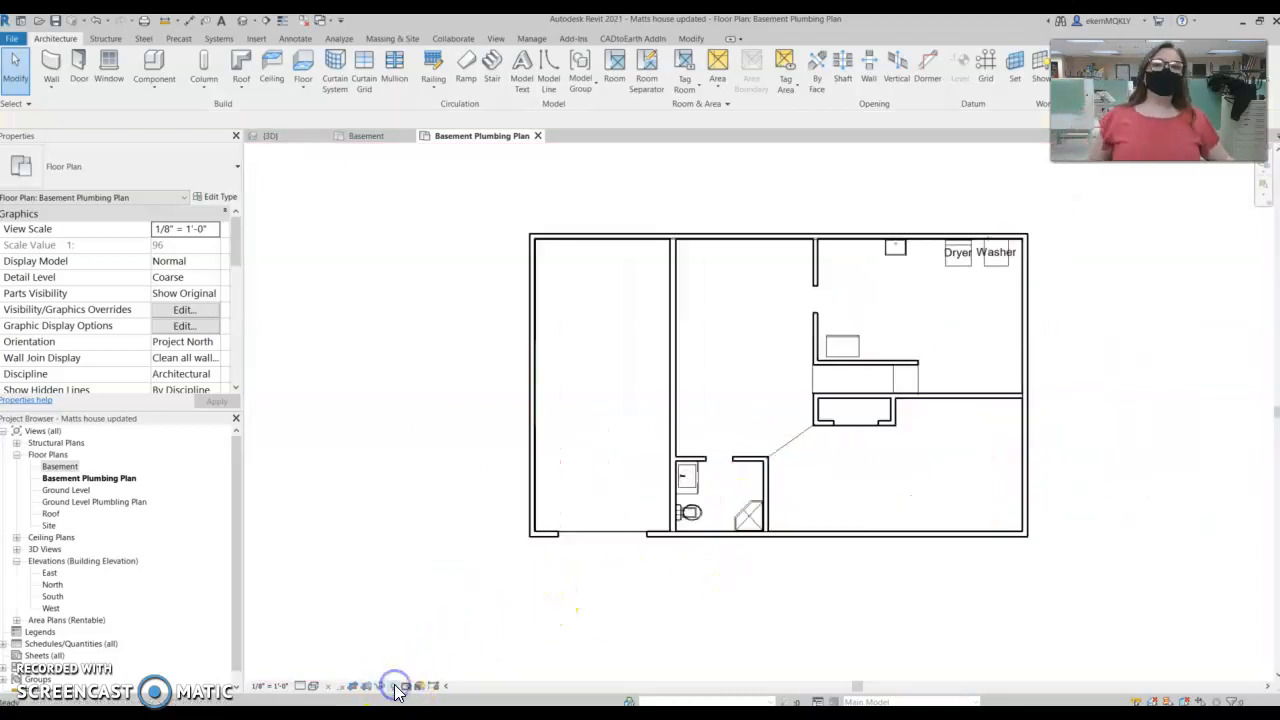
pyautogui.scroll(4, 786, 314)
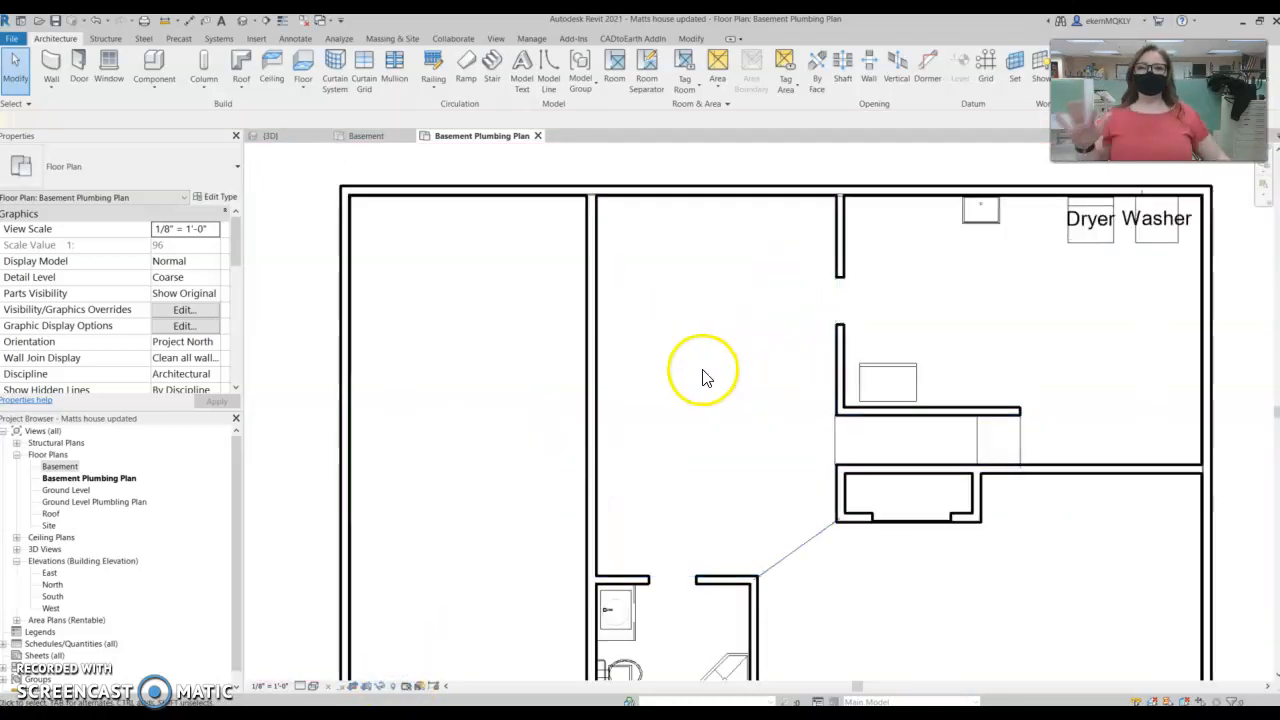
pyautogui.scroll(-1, 677, 302)
# Look at the original Basement floor plan for comparison, and return to the Basement Plumbing Plan.
pyautogui.doubleClick(60, 466)
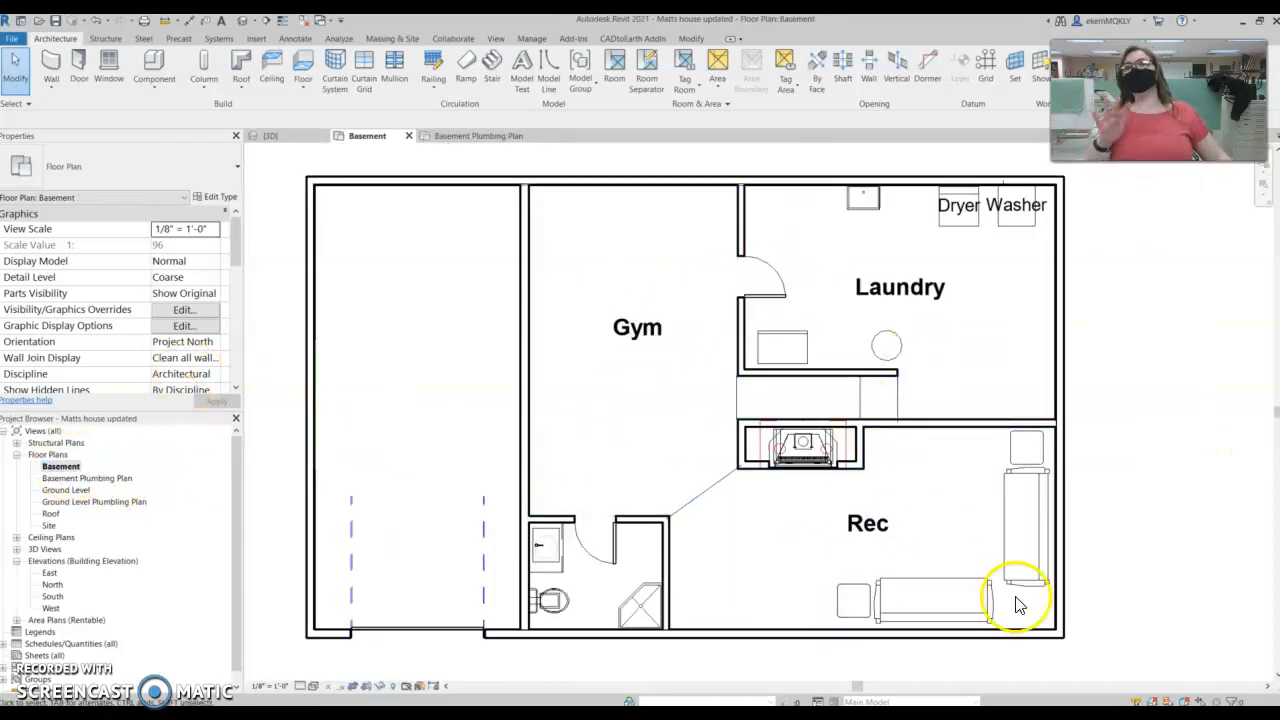
pyautogui.click(119, 479)
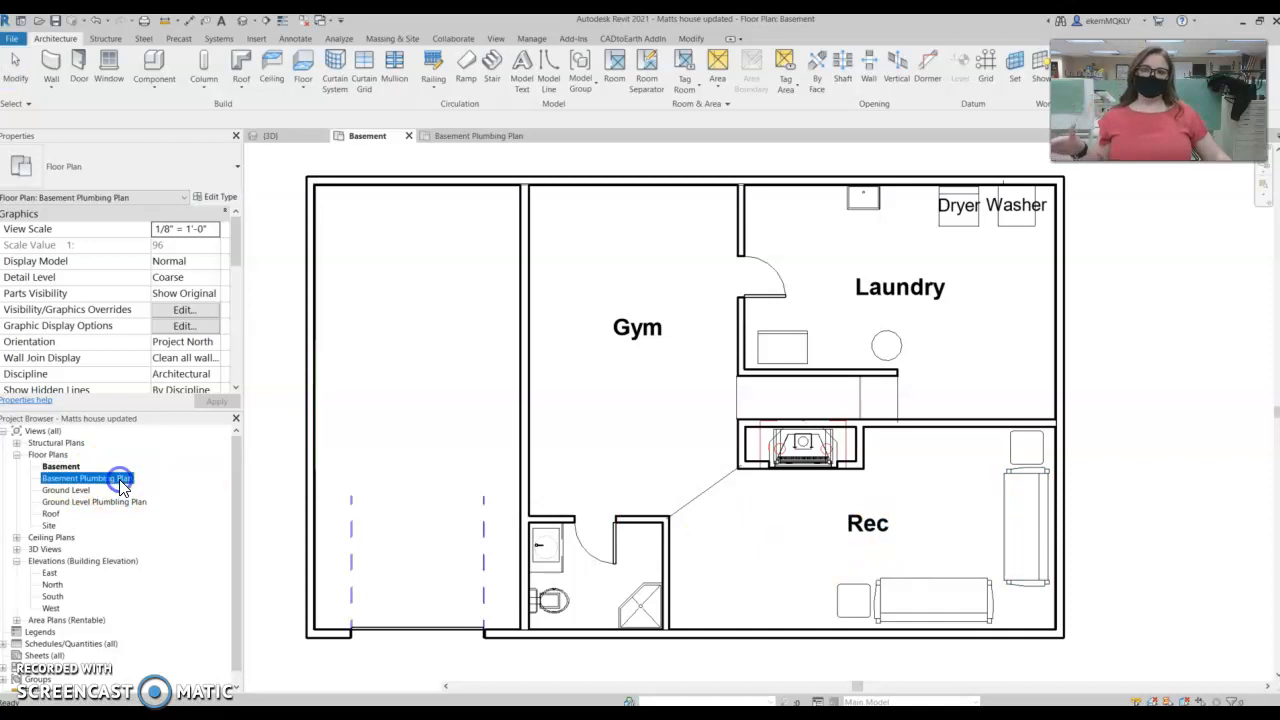
pyautogui.doubleClick(119, 479)
pyautogui.moveTo(829, 366); pyautogui.dragTo(797, 420, button='middle')
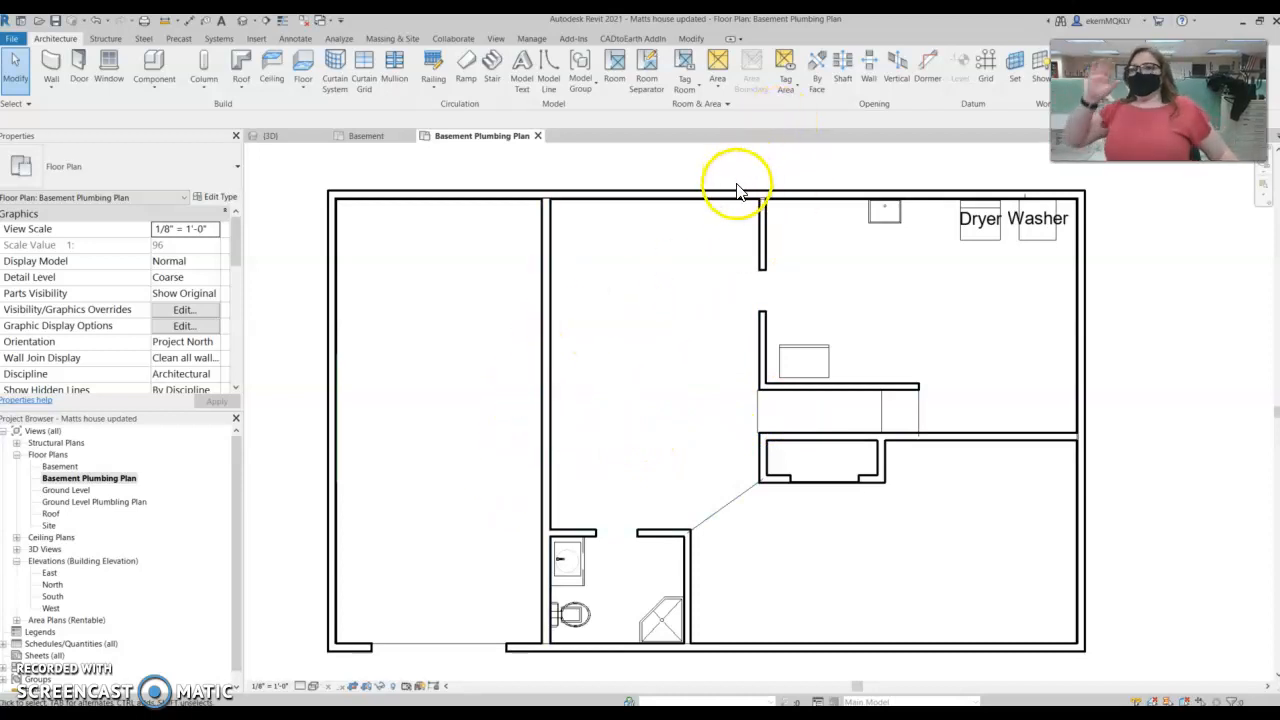
# Hide the room category in the Basement Plumbing Plan, using the Gym room.
pyautogui.click(644, 336)
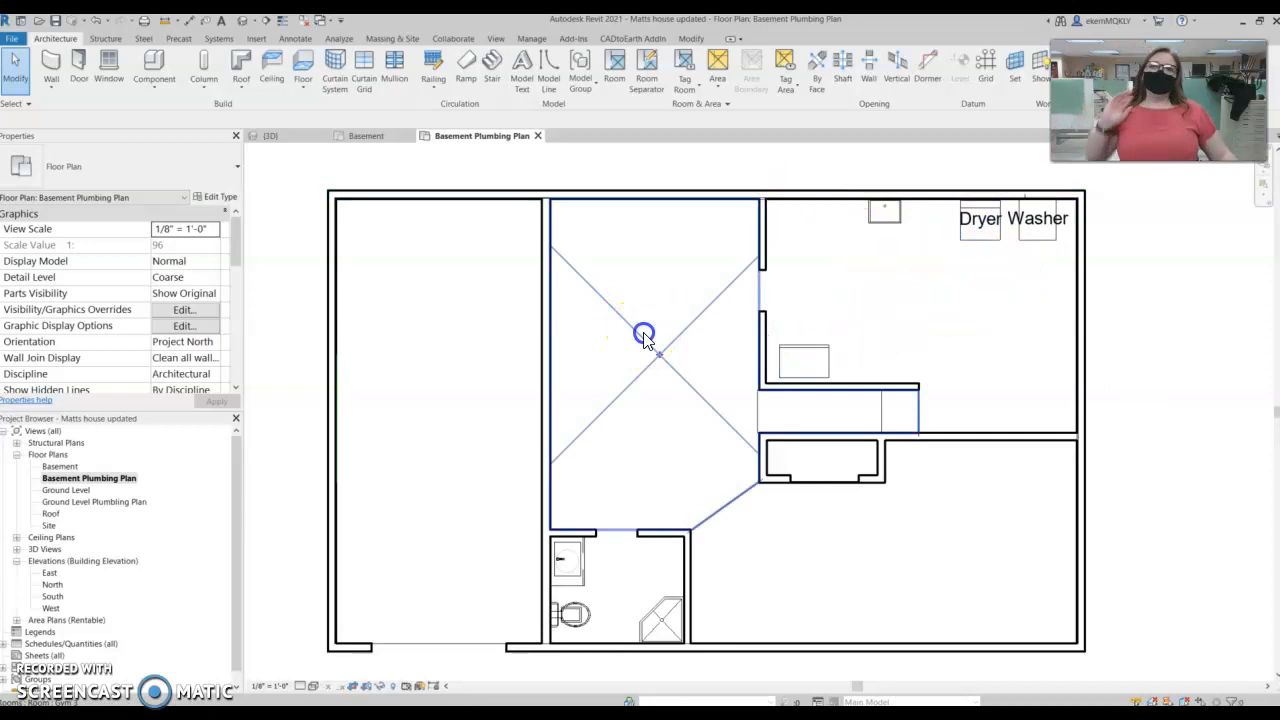
pyautogui.rightClick(617, 310)
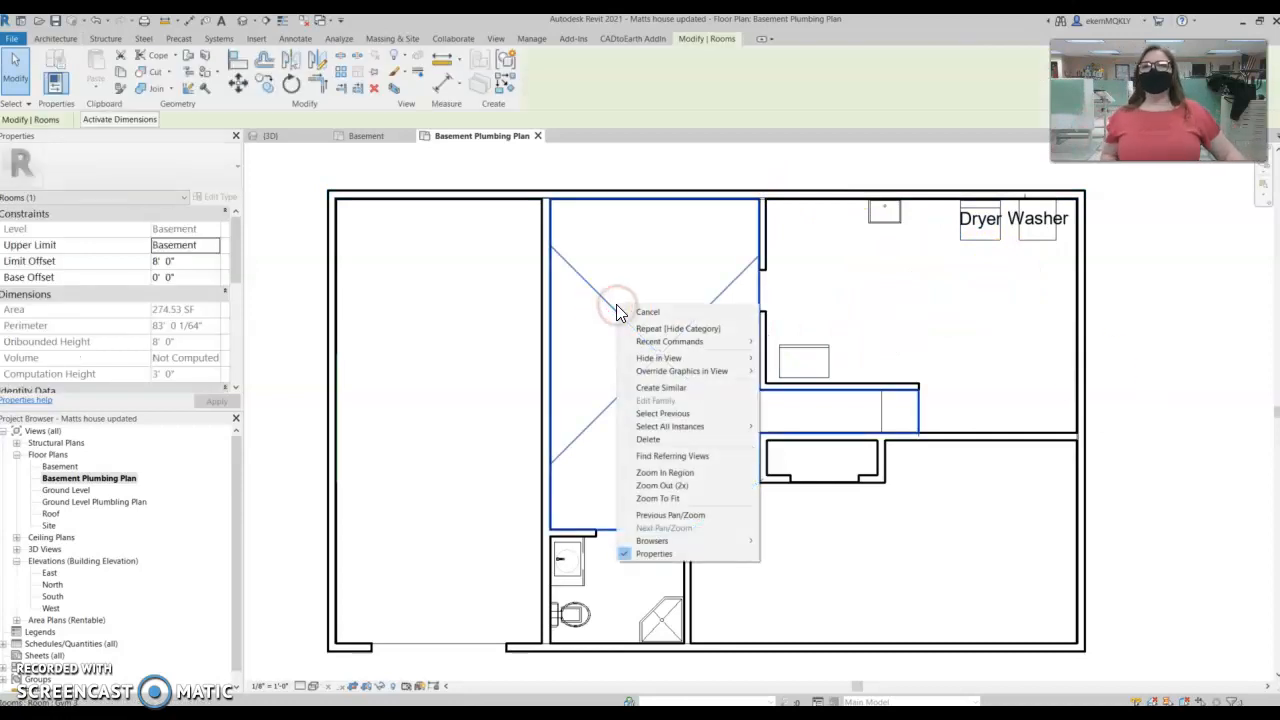
pyautogui.moveTo(698, 358)
pyautogui.click(778, 371)
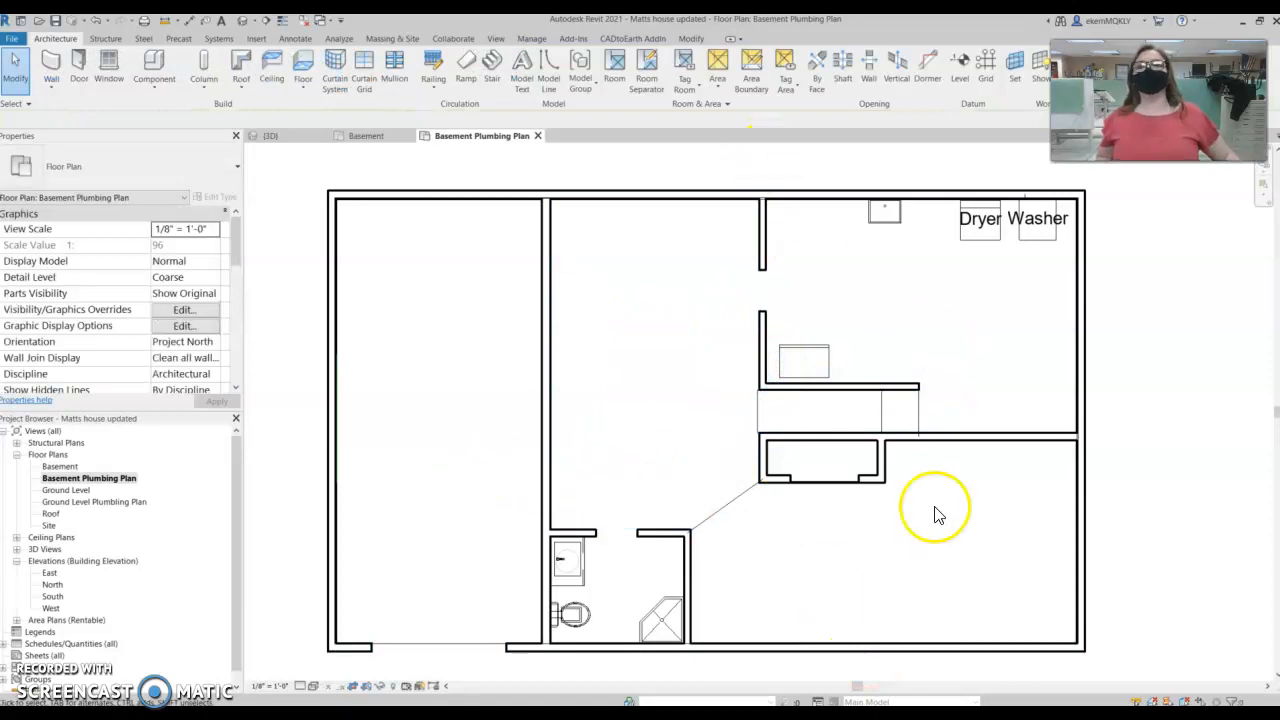
# Check the room labels in the original Basement floor plan and go back to the Basement Plumbing Plan.
pyautogui.click(59, 466)
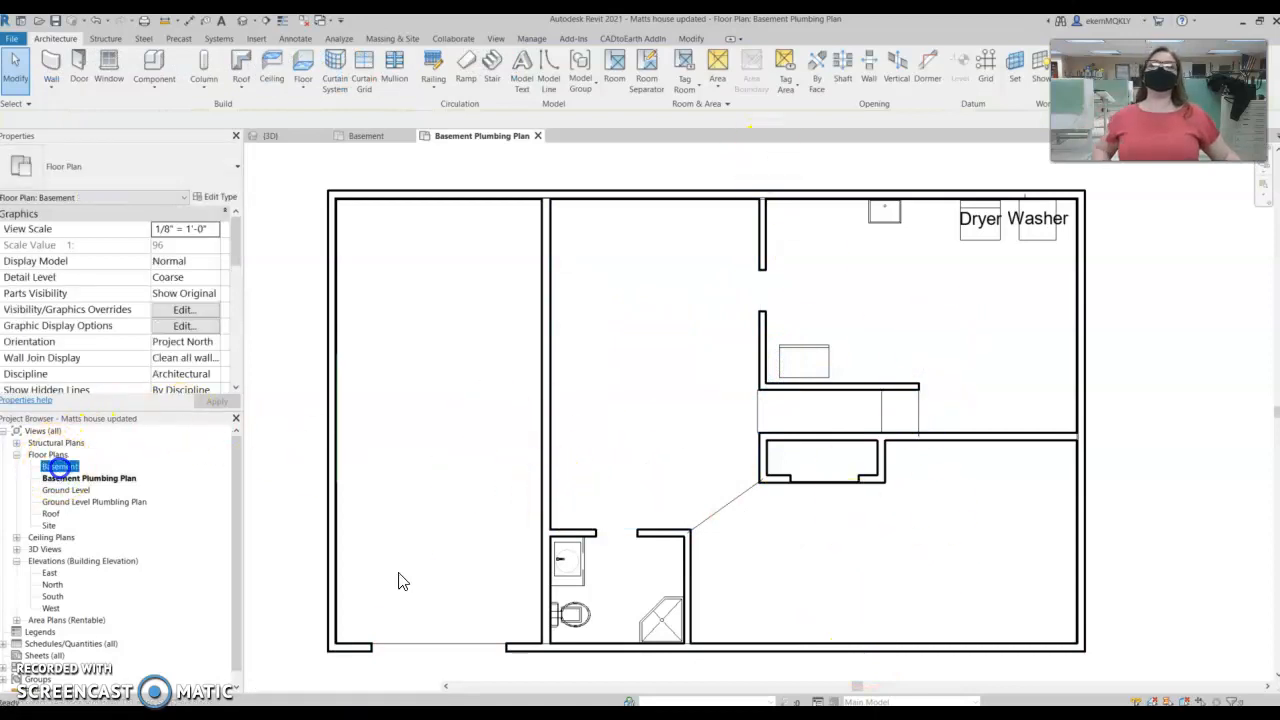
pyautogui.click(850, 545)
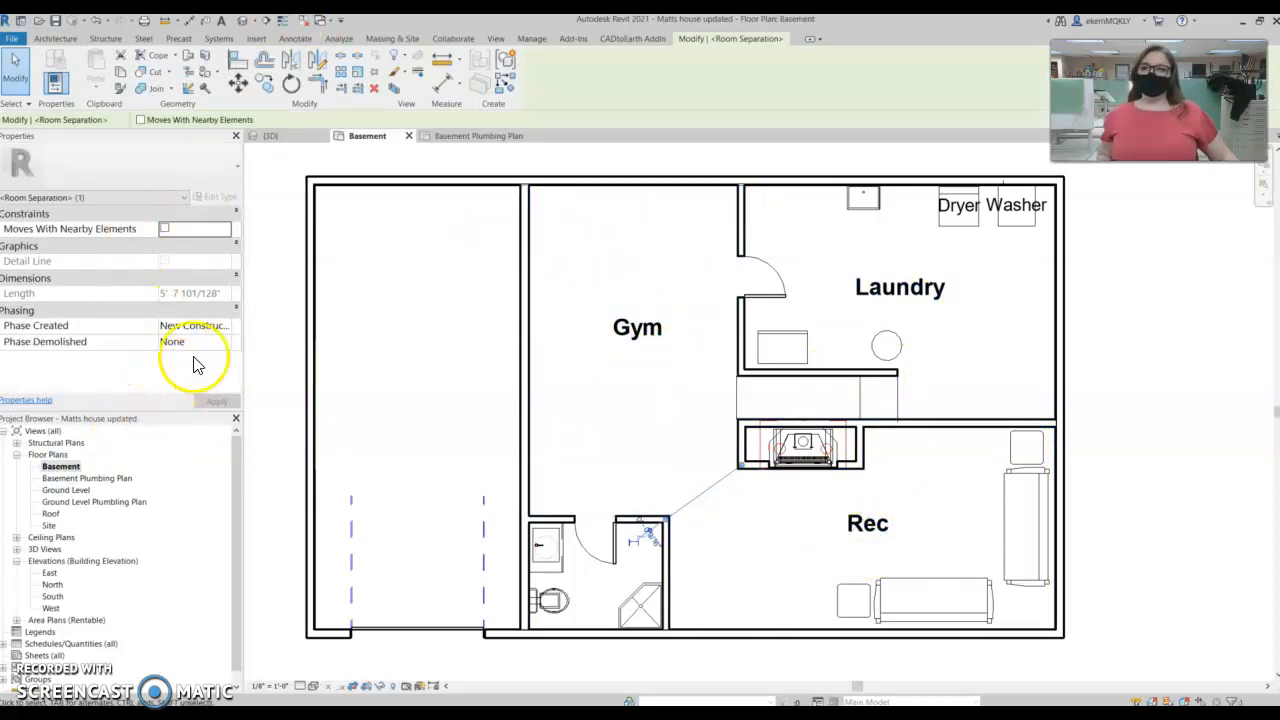
pyautogui.click(468, 135)
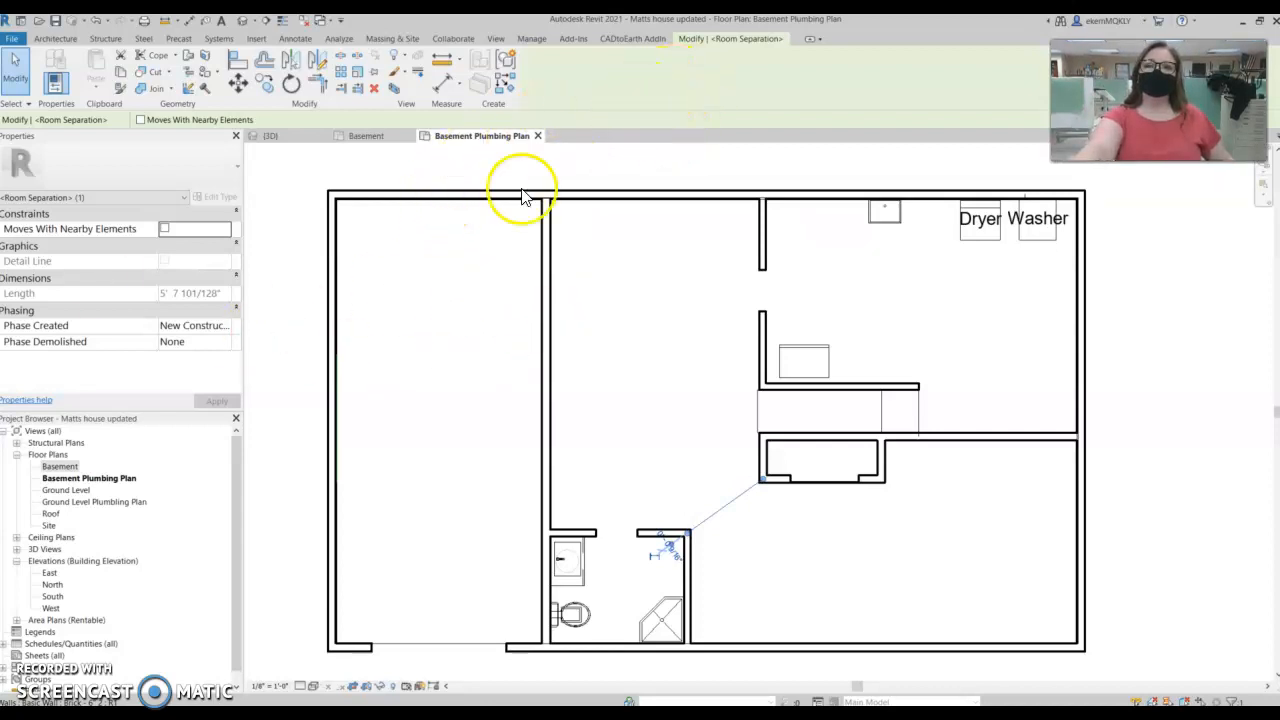
# Open the project's Line Styles and expand the Lines category, leaving the New Subcategory dialog without creating one.
pyautogui.click(531, 40)
pyautogui.click(529, 40)
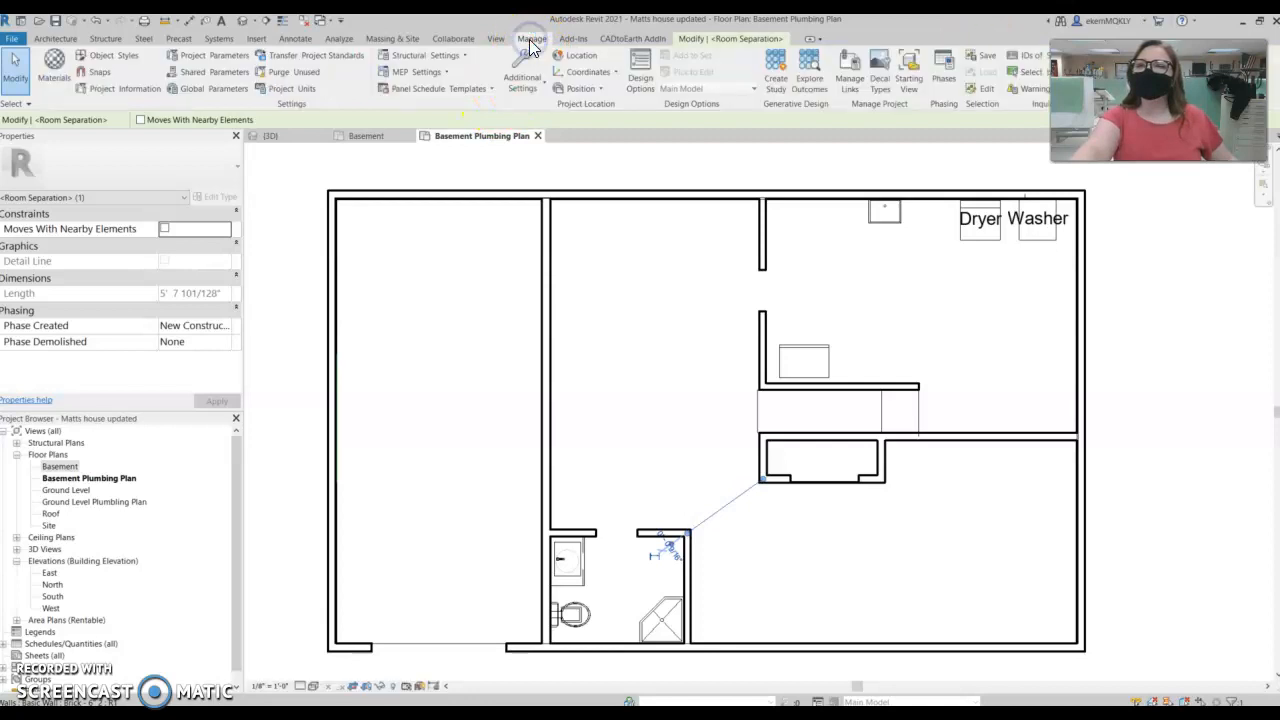
pyautogui.click(513, 90)
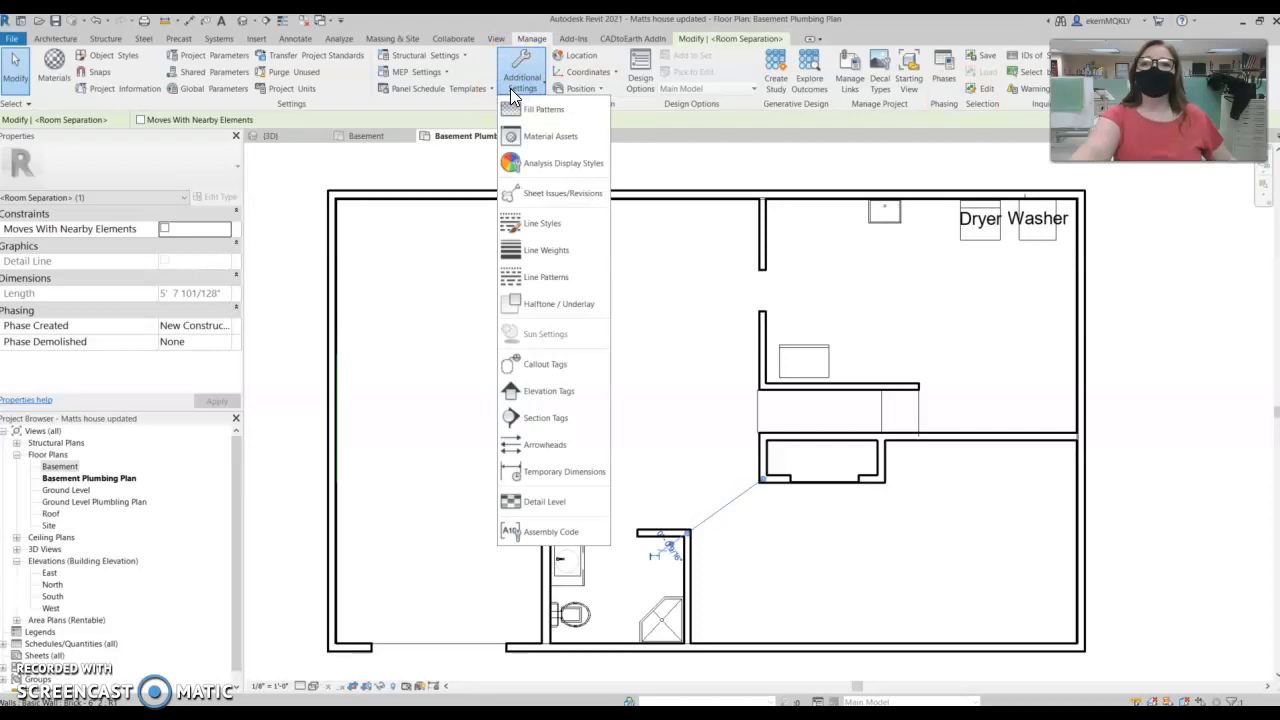
pyautogui.click(525, 228)
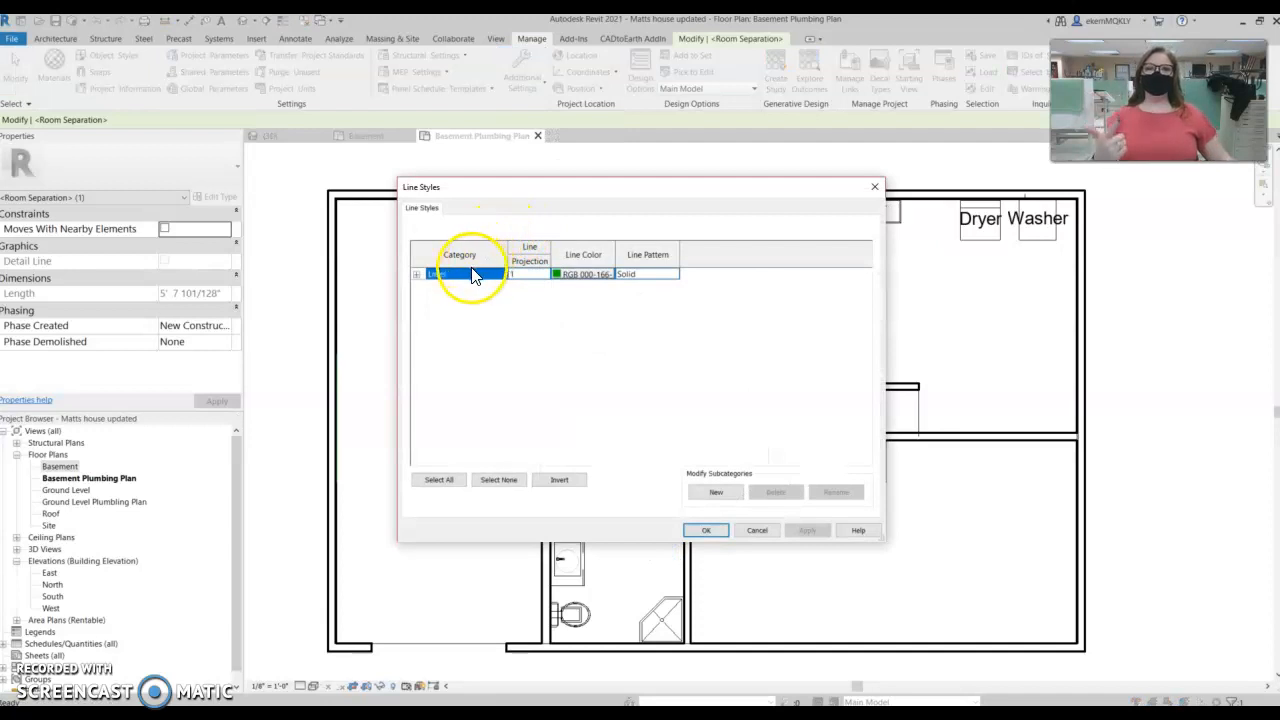
pyautogui.click(416, 273)
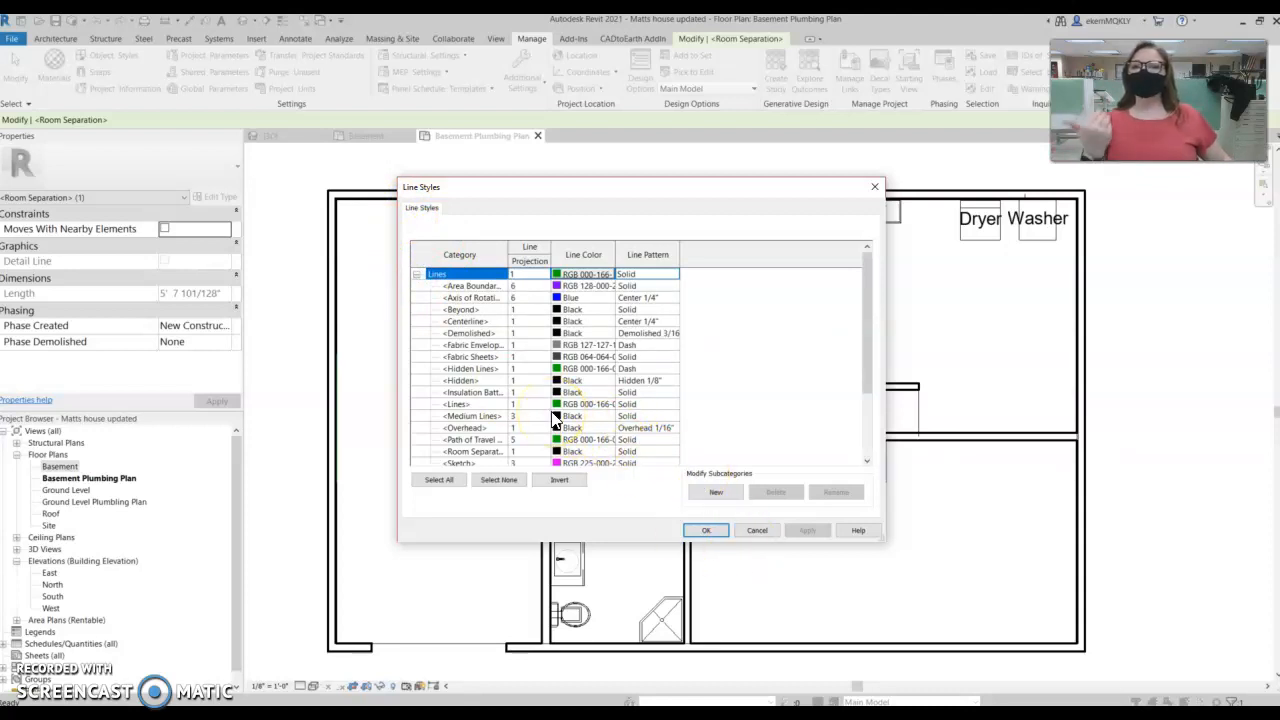
pyautogui.click(714, 492)
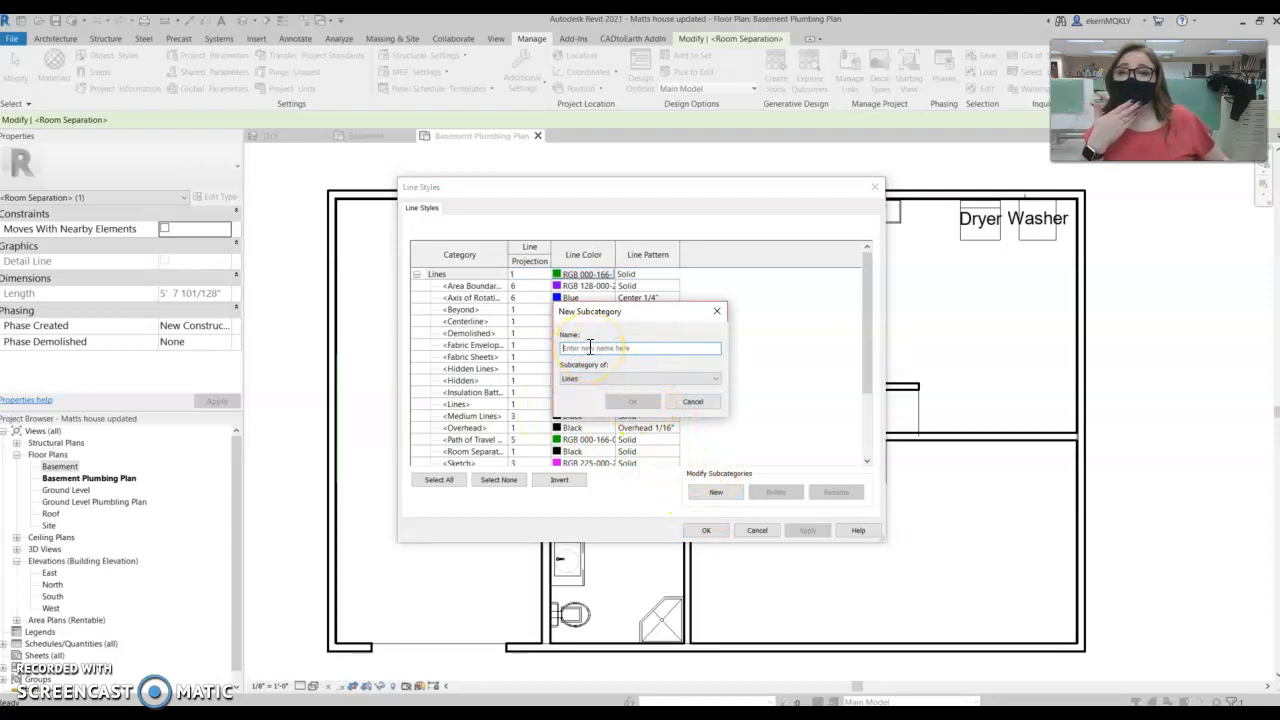
pyautogui.click(690, 403)
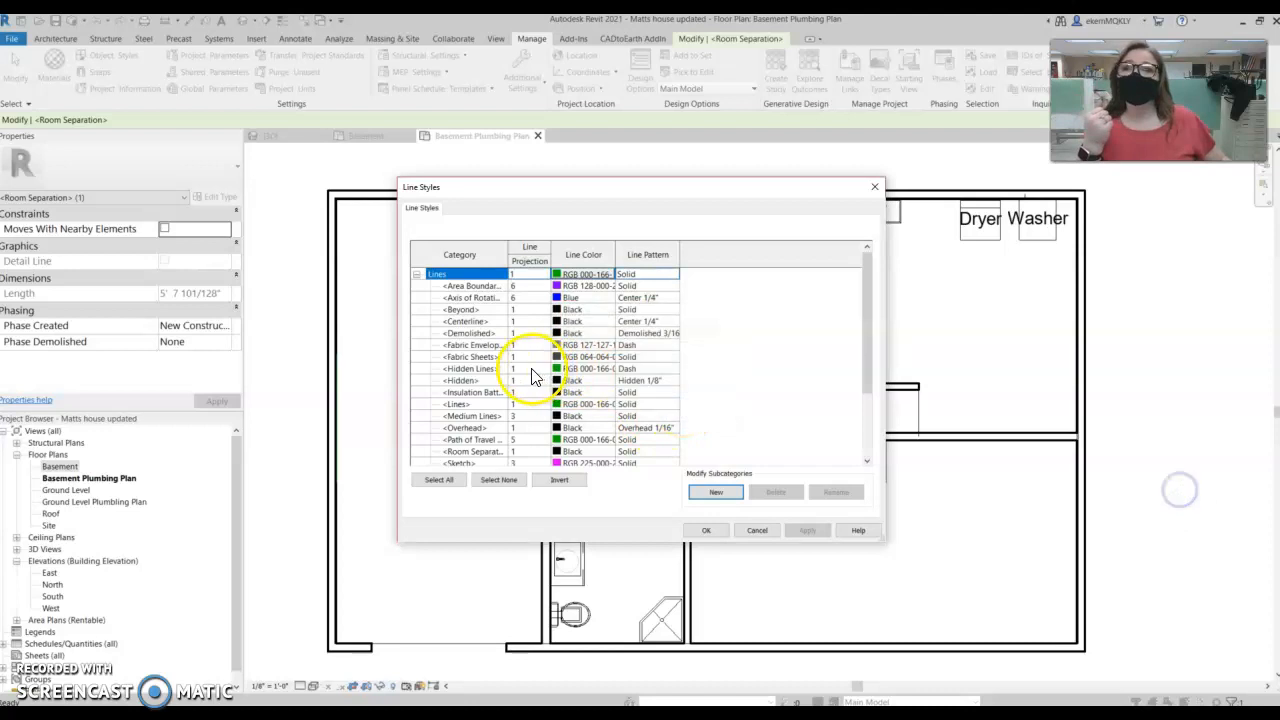
# Examine the color and pattern settings of the Cold Water, Hot Water and Vent line styles.
pyautogui.scroll(-3, 510, 400)
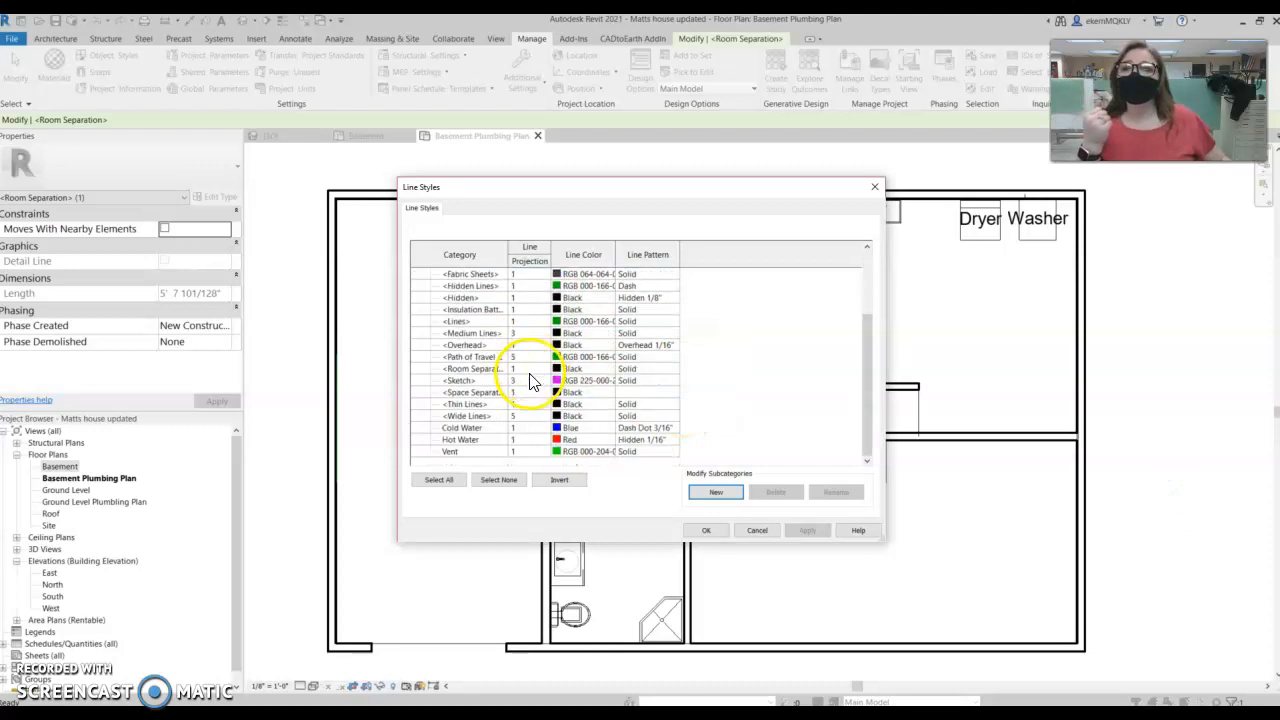
pyautogui.click(464, 432)
pyautogui.click(463, 440)
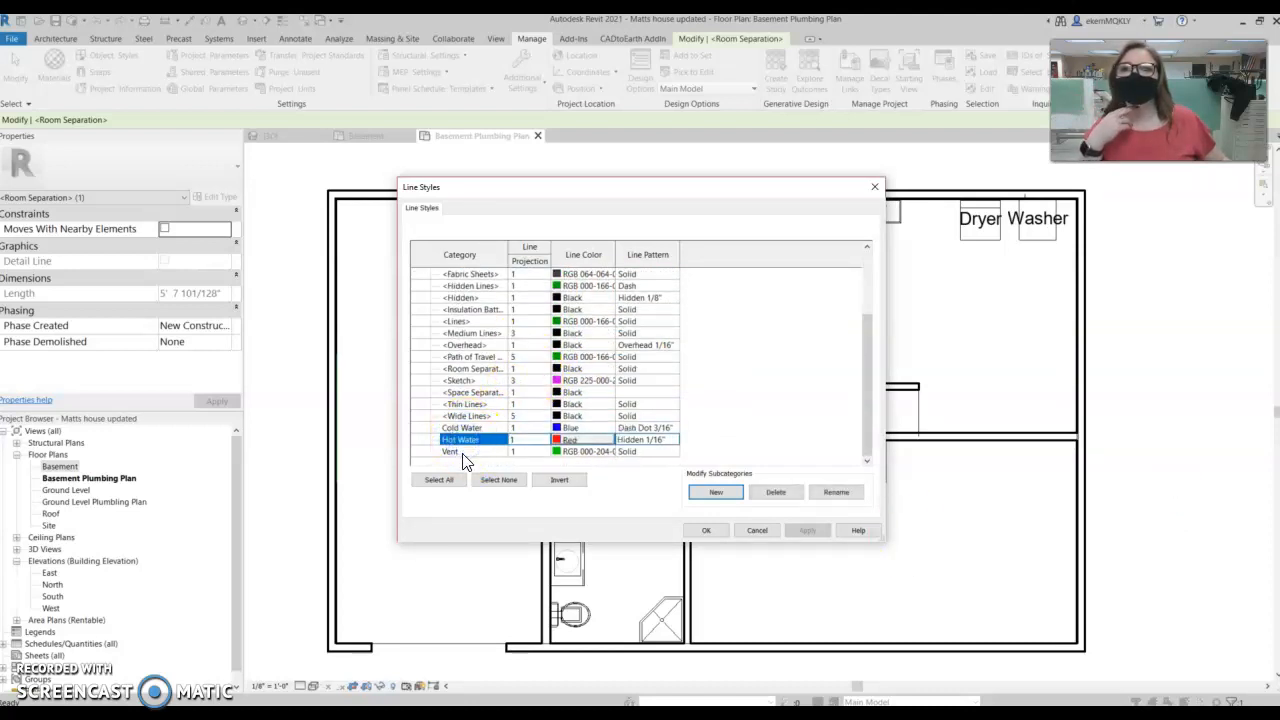
pyautogui.click(463, 452)
pyautogui.click(494, 428)
pyautogui.click(563, 428)
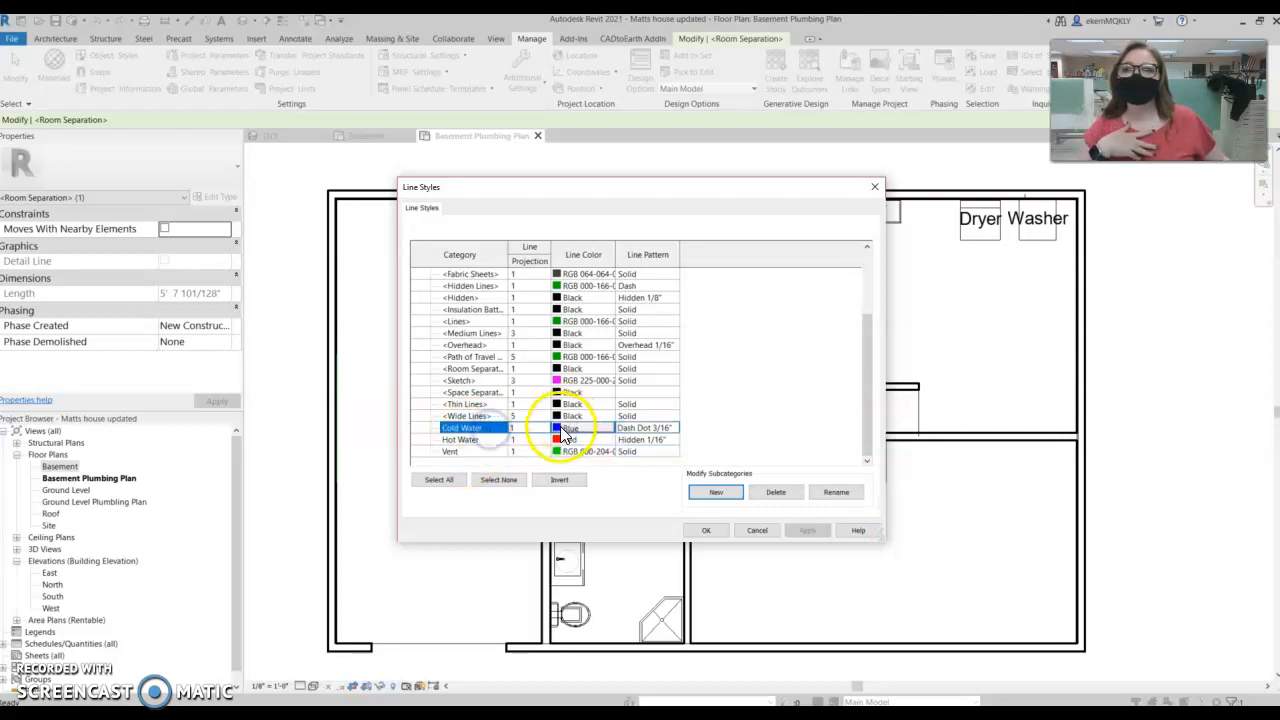
pyautogui.click(463, 440)
pyautogui.click(557, 441)
pyautogui.click(472, 454)
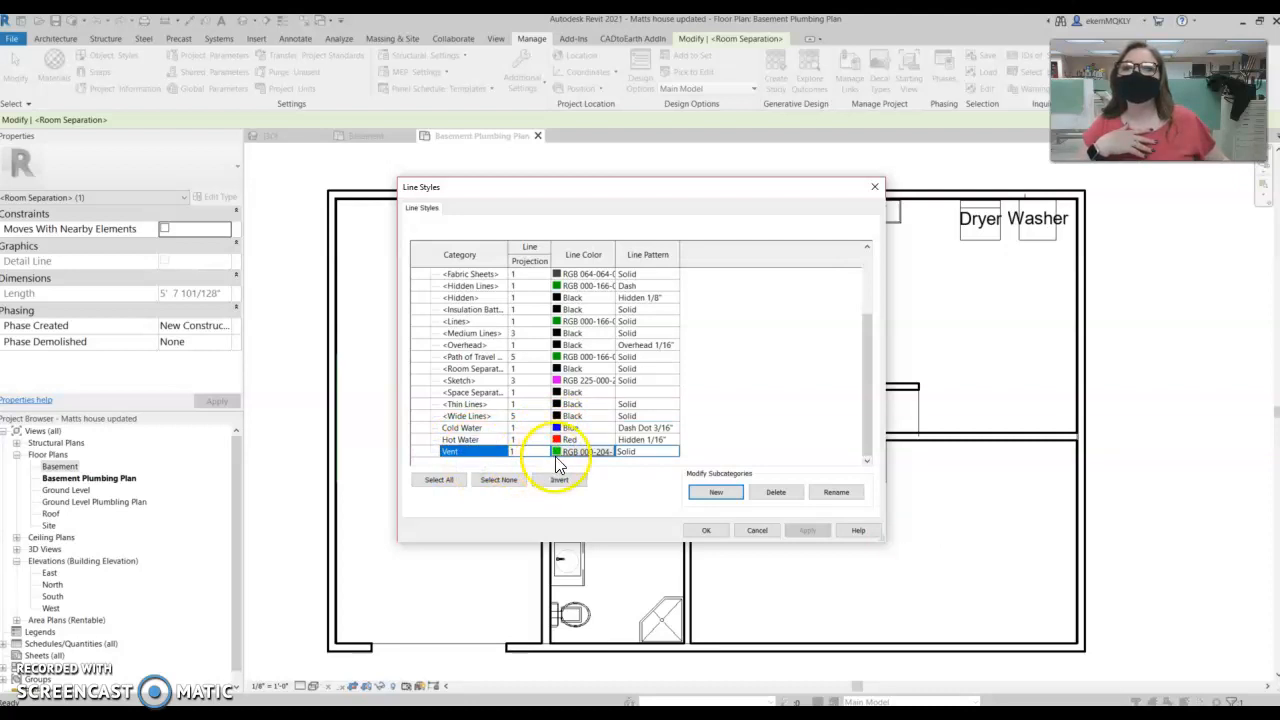
# Browse the line pattern choices for Cold Water, keep Dash Dot 3/16", and accept the Line Styles settings.
pyautogui.click(648, 428)
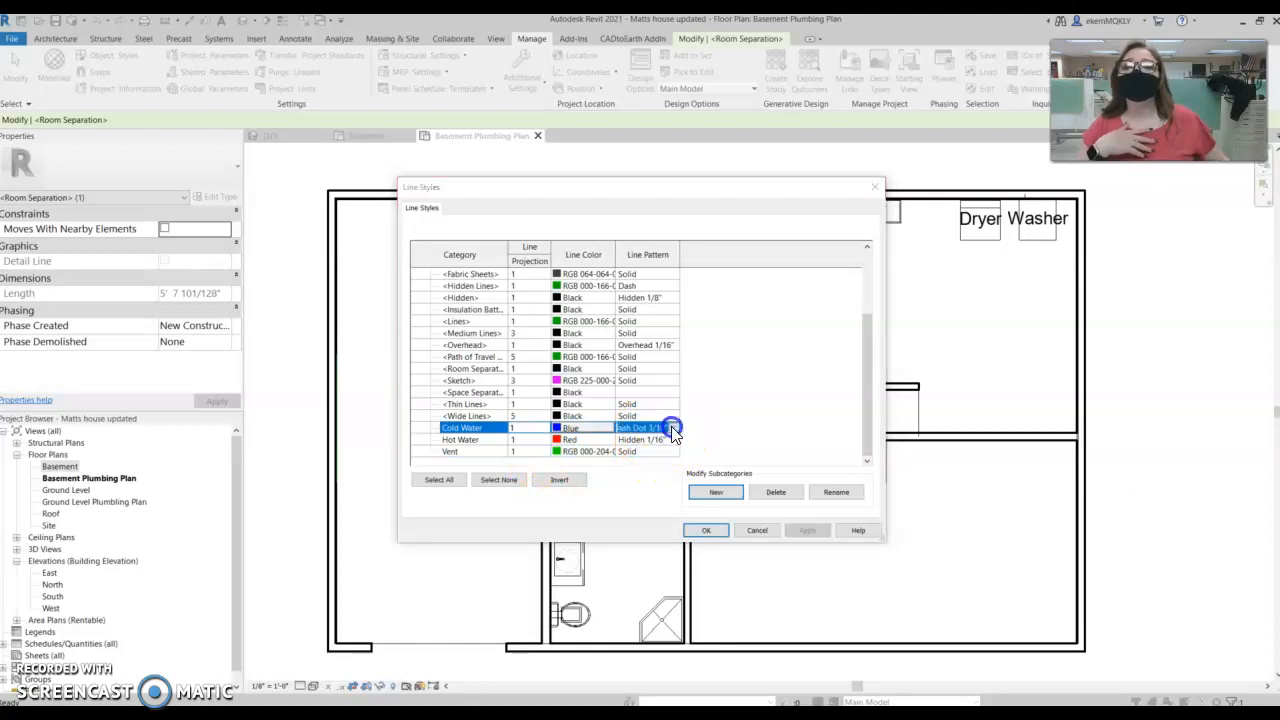
pyautogui.click(671, 427)
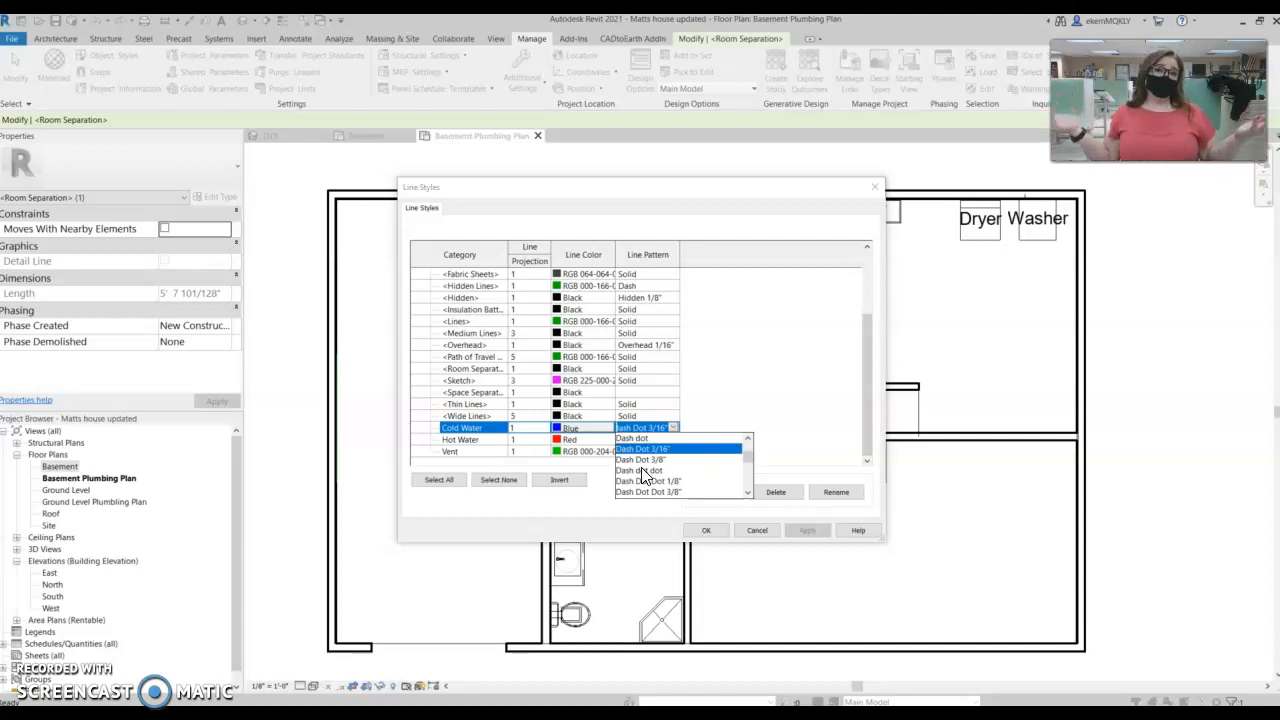
pyautogui.click(751, 419)
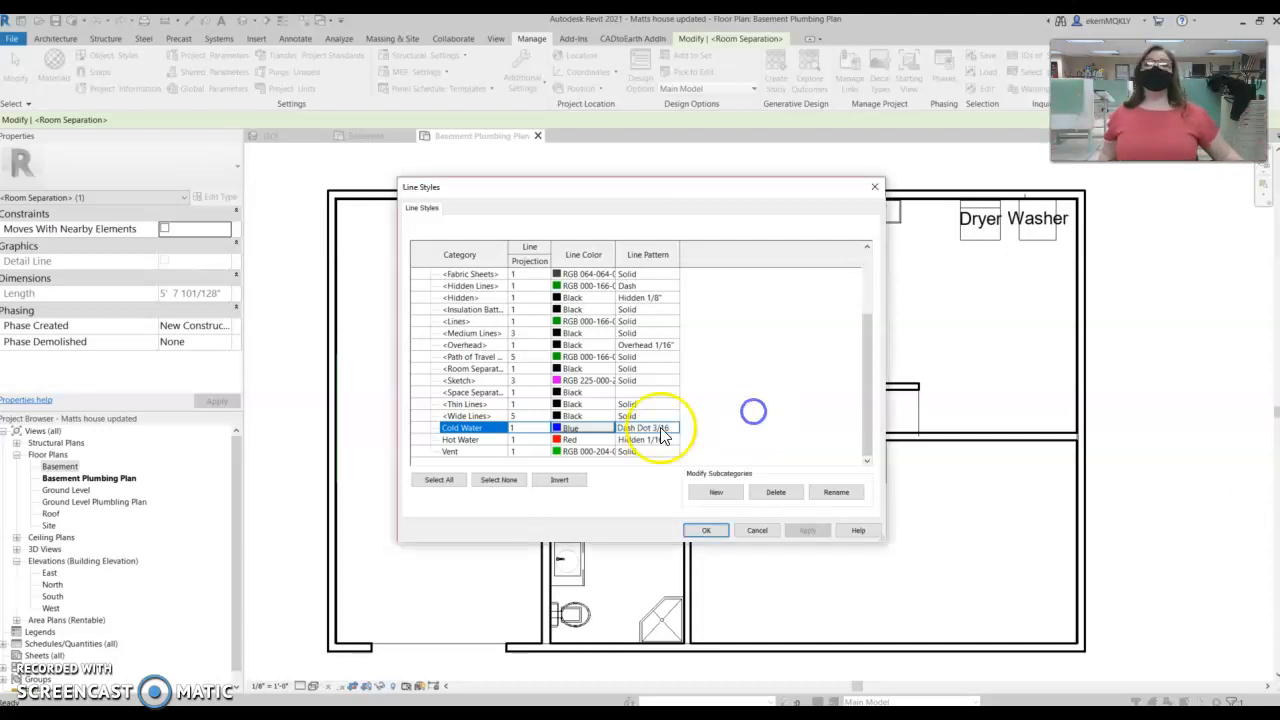
pyautogui.click(704, 532)
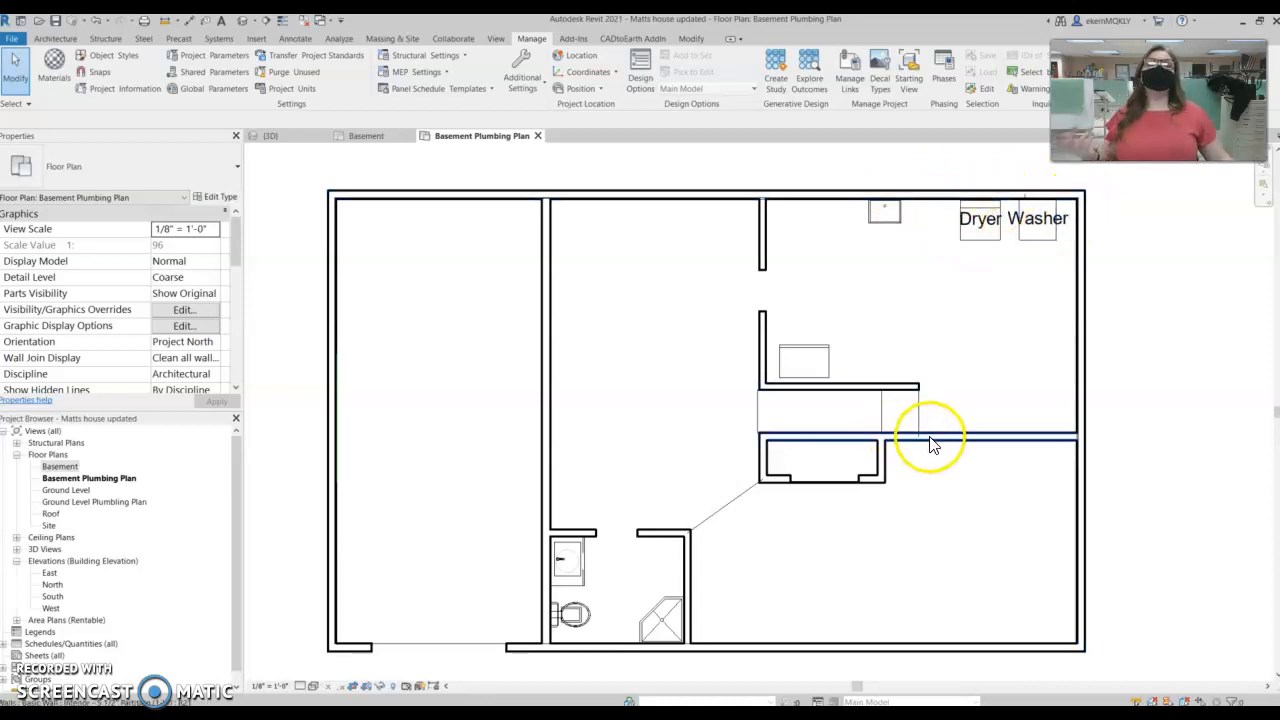
pyautogui.click(888, 294)
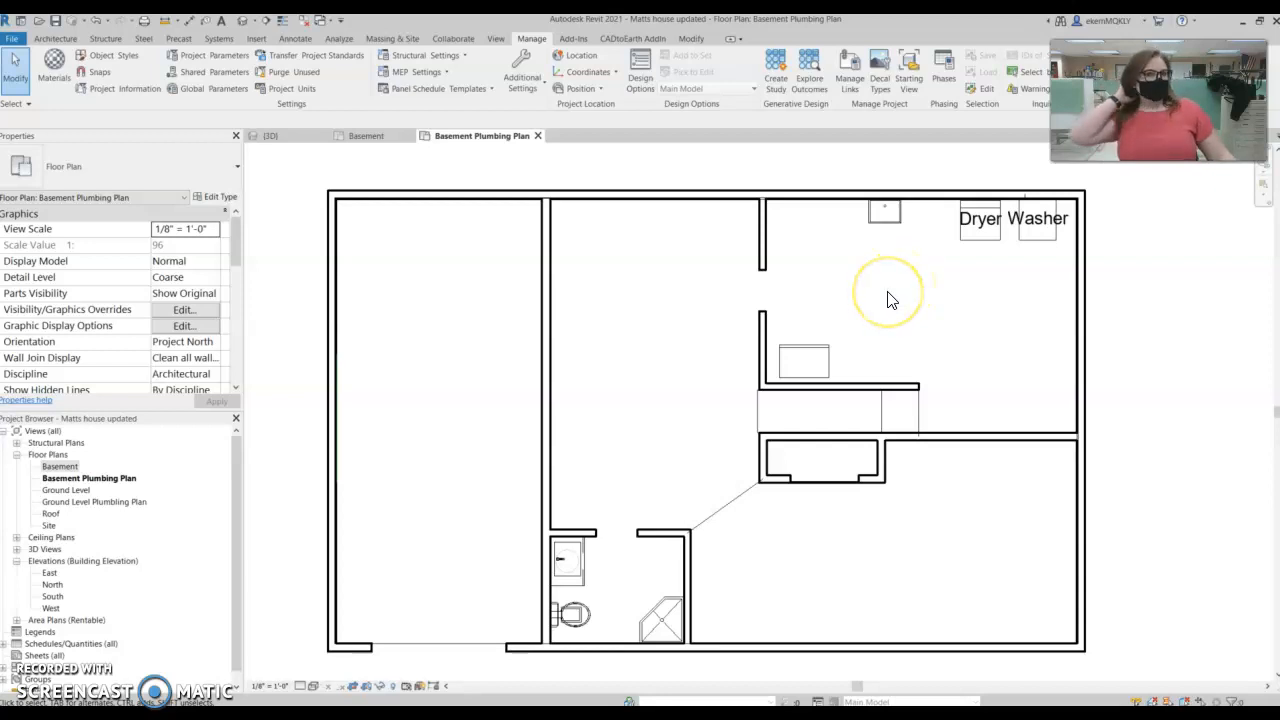
pyautogui.click(879, 299)
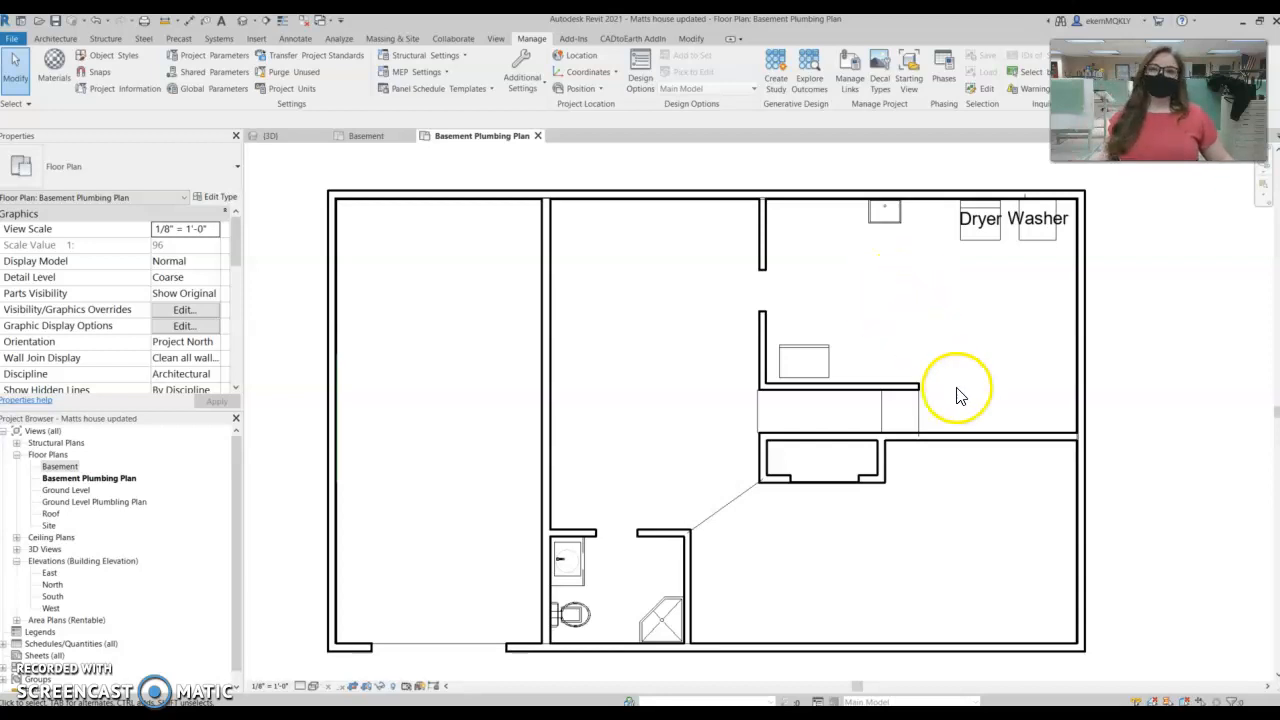
pyautogui.scroll(3, 957, 394)
pyautogui.scroll(-2, 863, 300)
pyautogui.click(894, 320)
# Place a 50 Gallon Water Heater component in the washer and dryer room of the Basement Plumbing Plan.
pyautogui.click(136, 480)
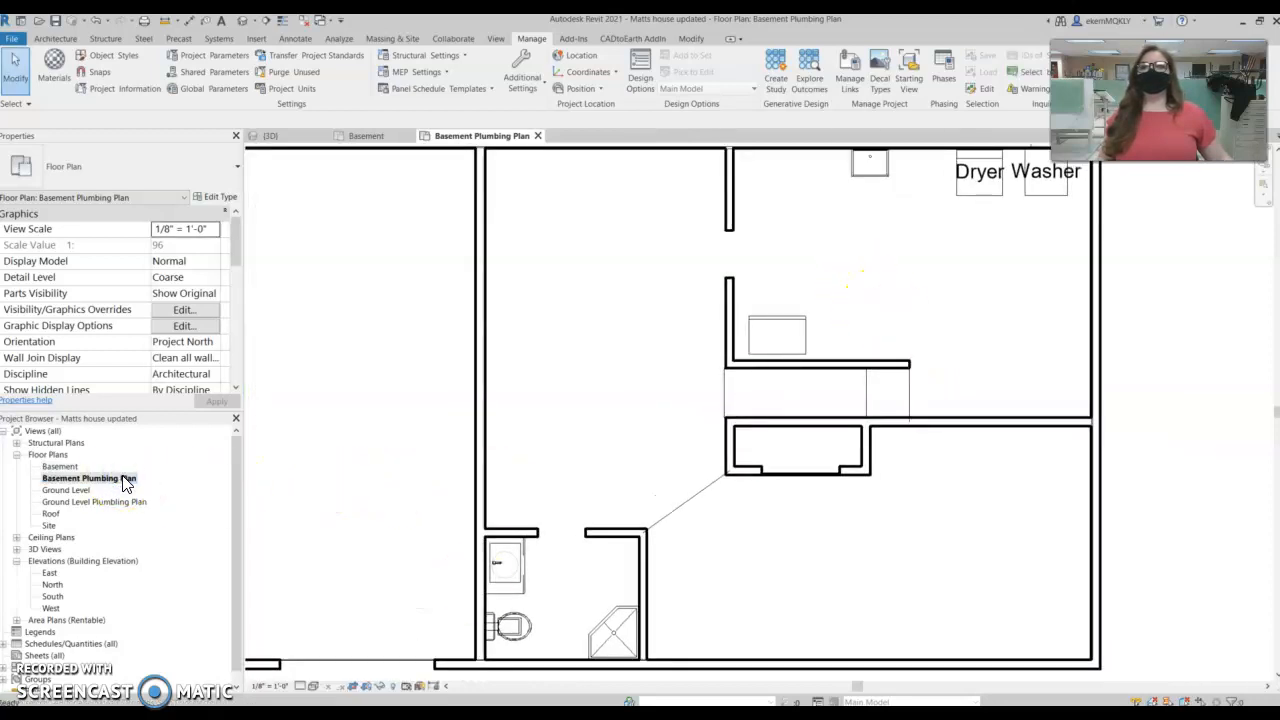
pyautogui.click(58, 38)
pyautogui.click(152, 80)
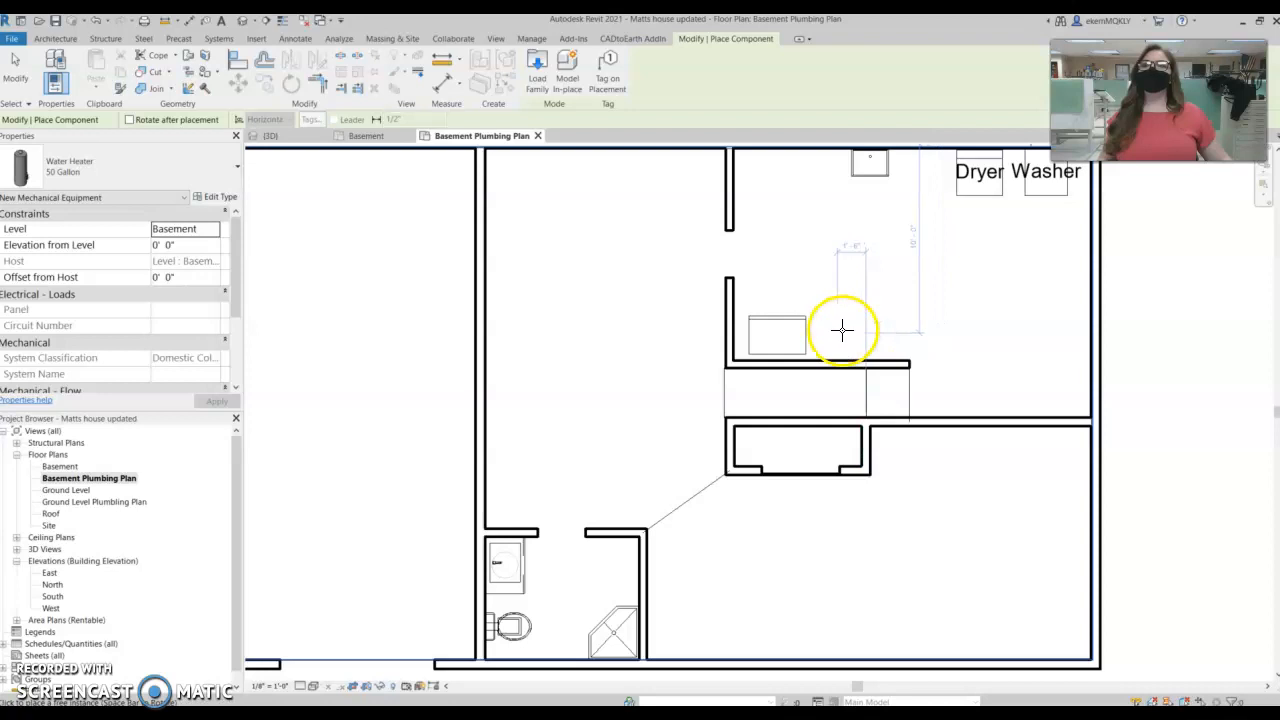
pyautogui.rightClick(488, 266)
pyautogui.click(533, 273)
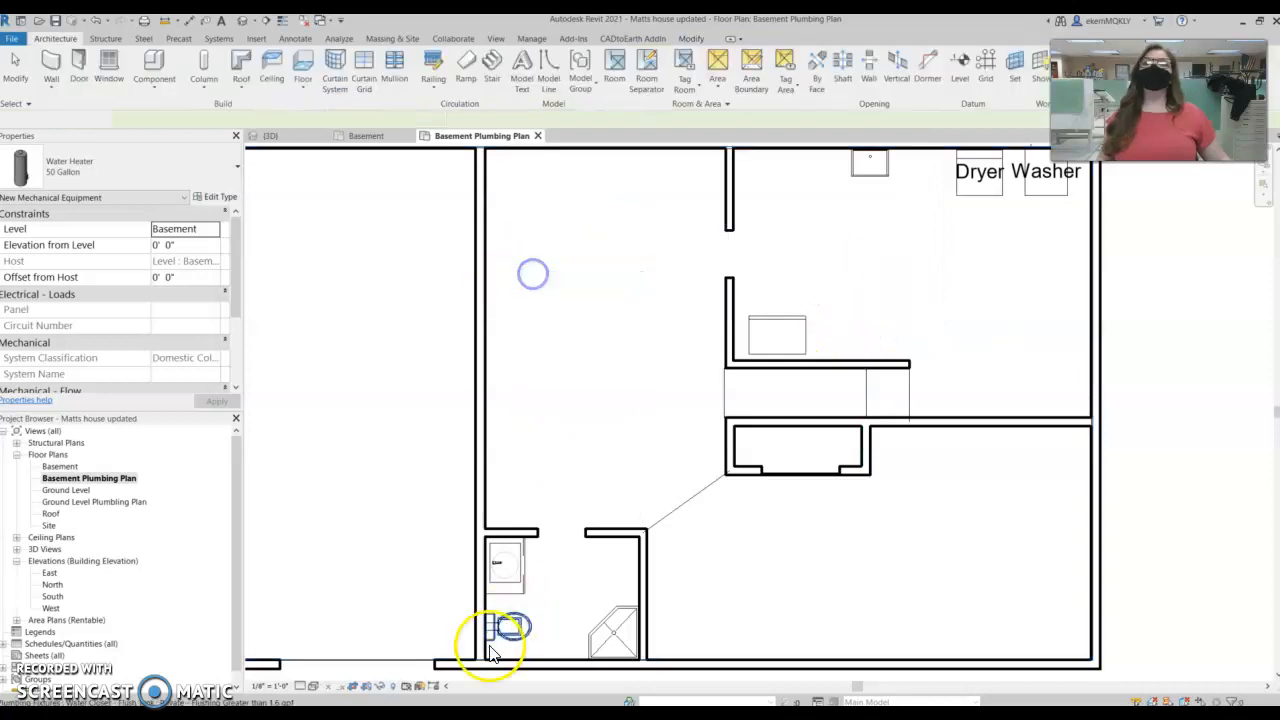
# Unhide the water heater's category using Reveal Hidden Elements, and return the plan to its normal display.
pyautogui.click(405, 686)
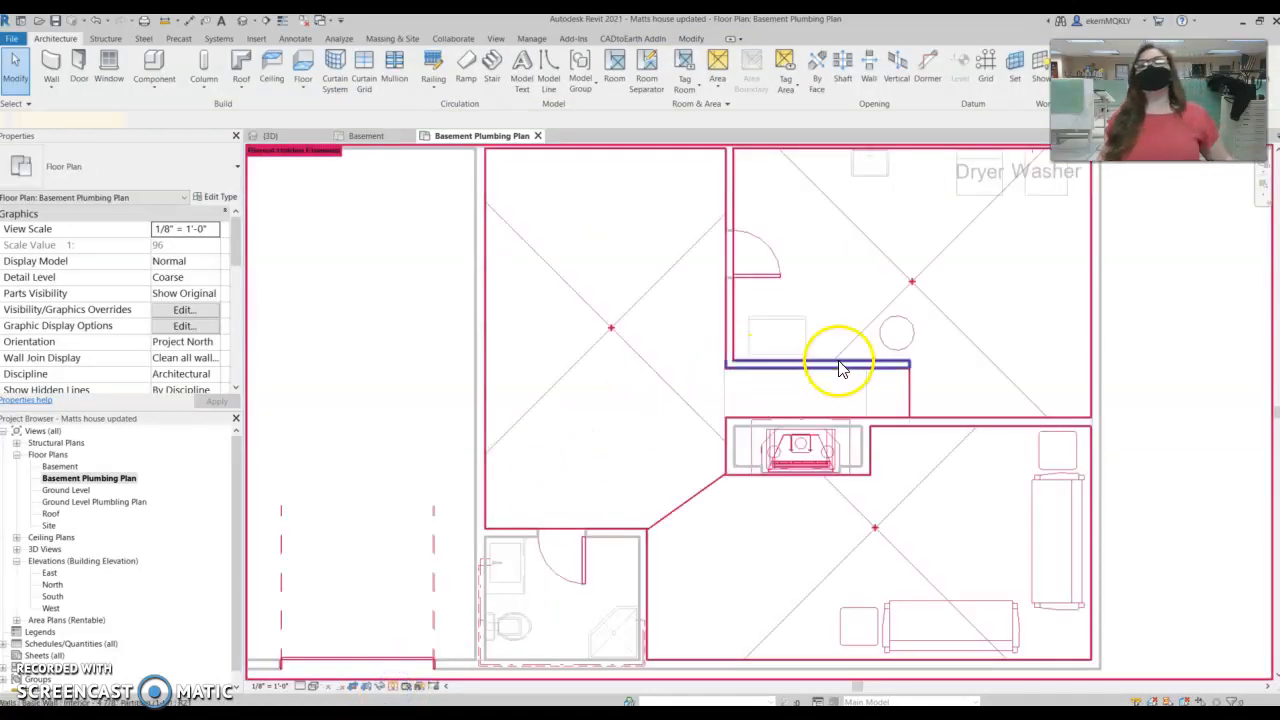
pyautogui.click(896, 334)
pyautogui.rightClick(906, 340)
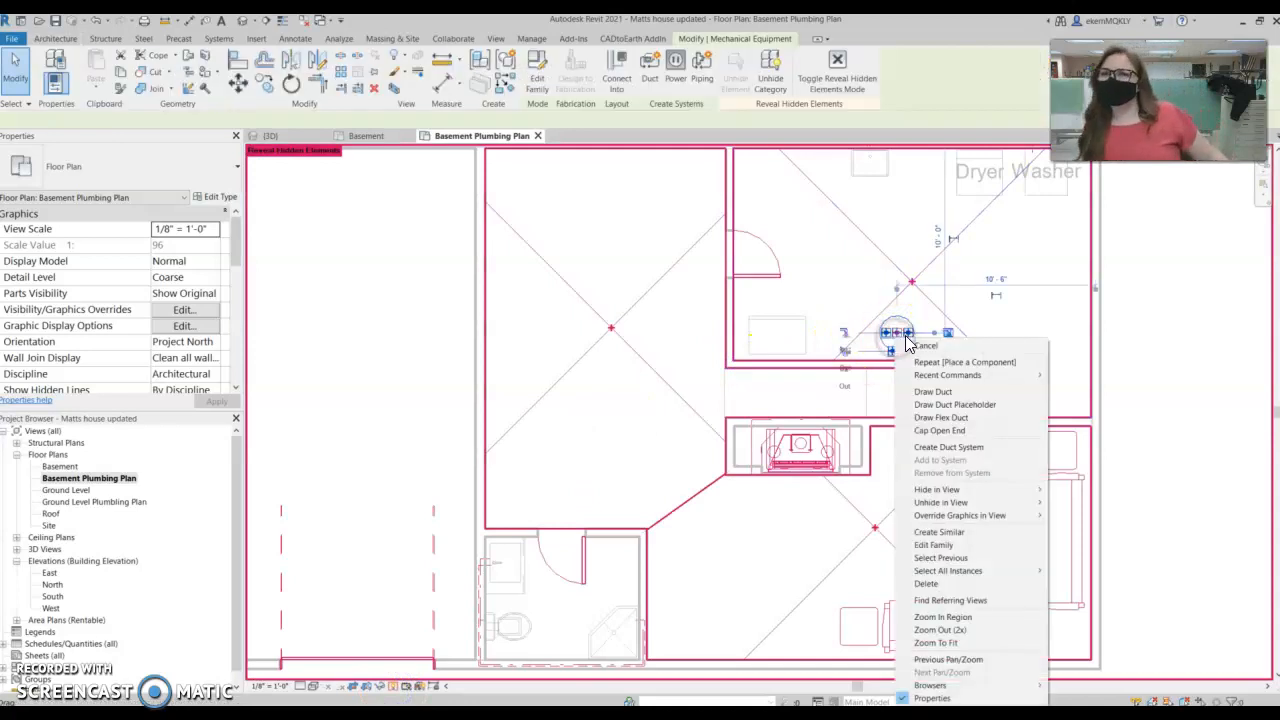
pyautogui.click(945, 502)
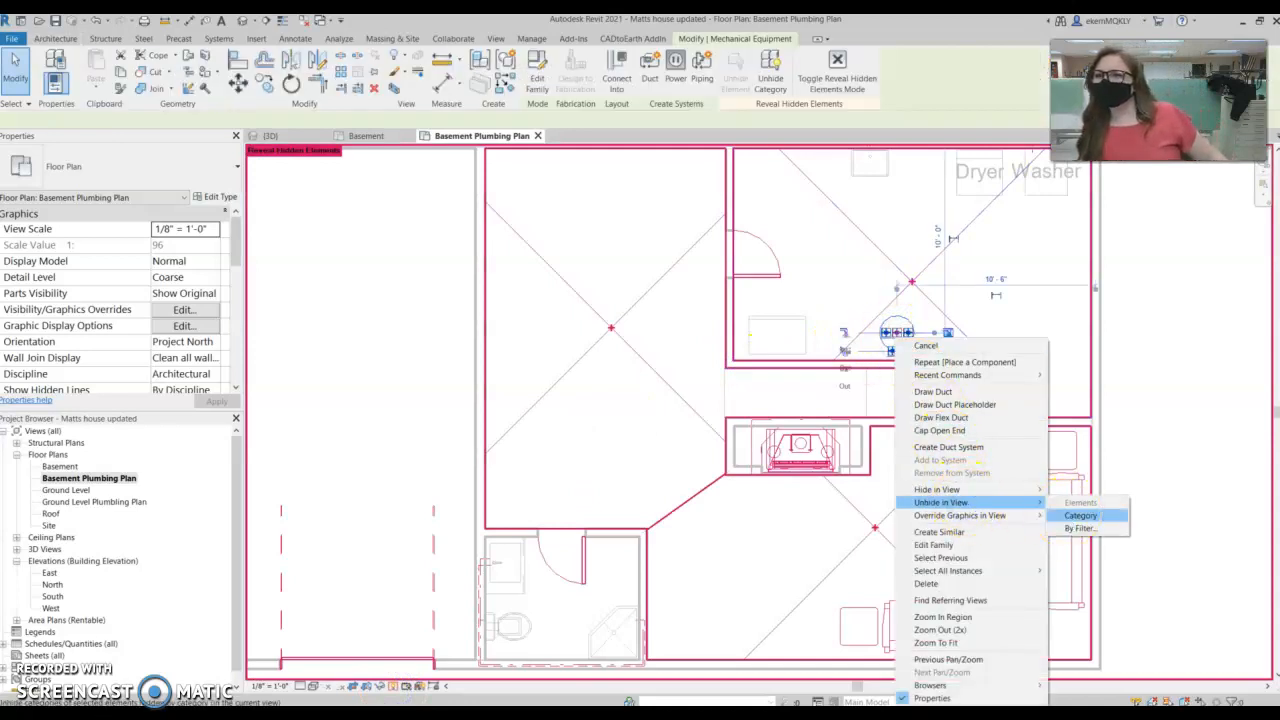
pyautogui.click(1080, 515)
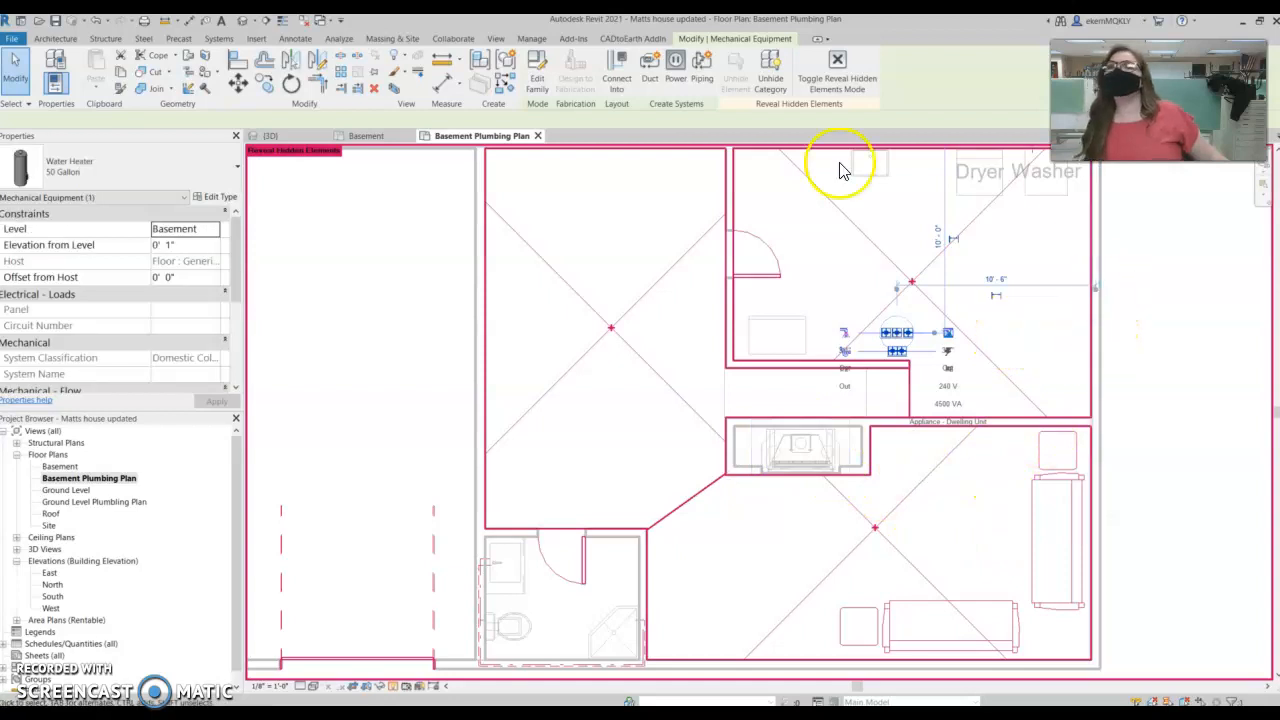
pyautogui.click(403, 686)
# Draw a vertical Cold Water model line about 5'-5" long from outside the house up to the exterior wall below the fireplace room.
pyautogui.scroll(2, 871, 349)
pyautogui.moveTo(871, 349); pyautogui.dragTo(715, 243, button='middle')
pyautogui.scroll(-1, 914, 303)
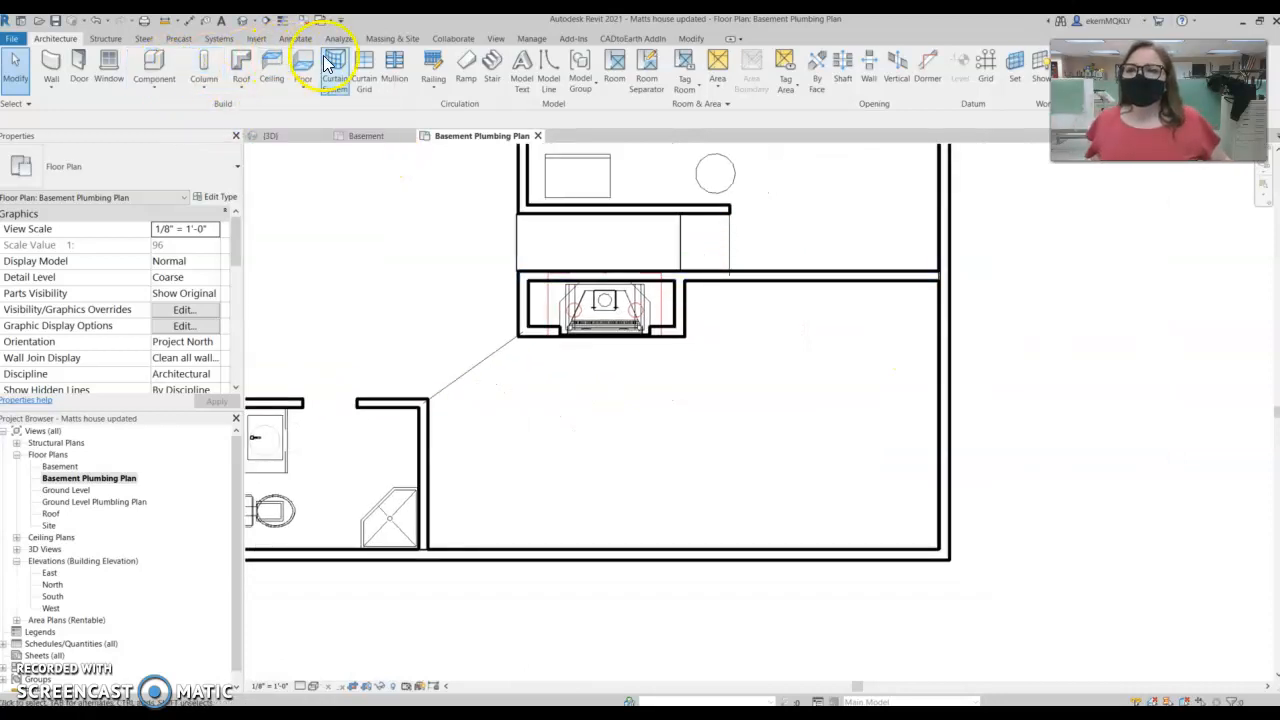
pyautogui.click(110, 40)
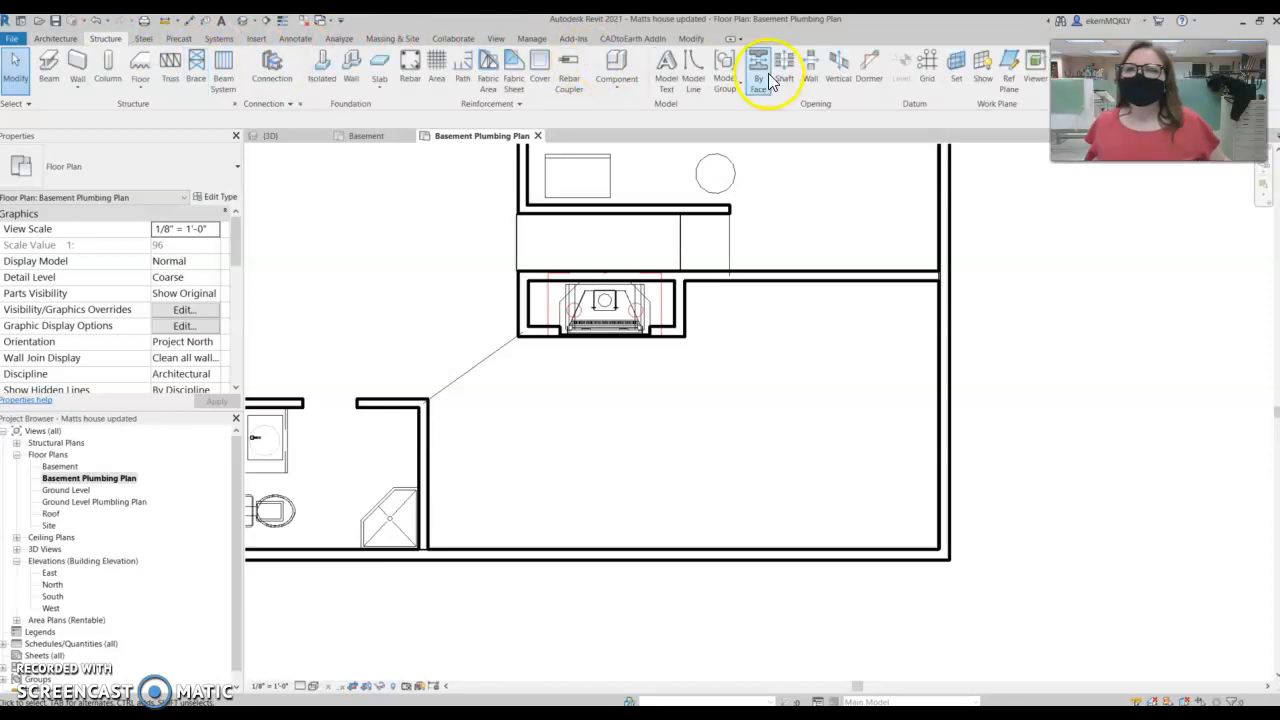
pyautogui.click(693, 77)
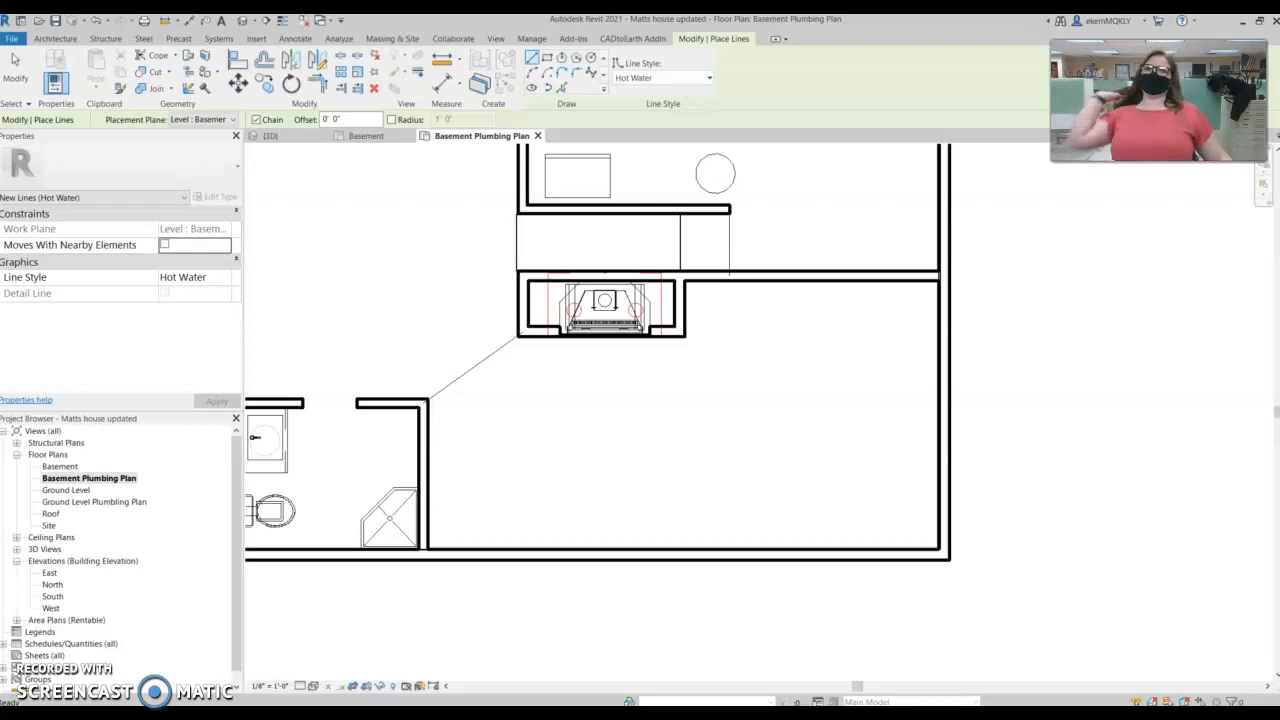
pyautogui.click(683, 79)
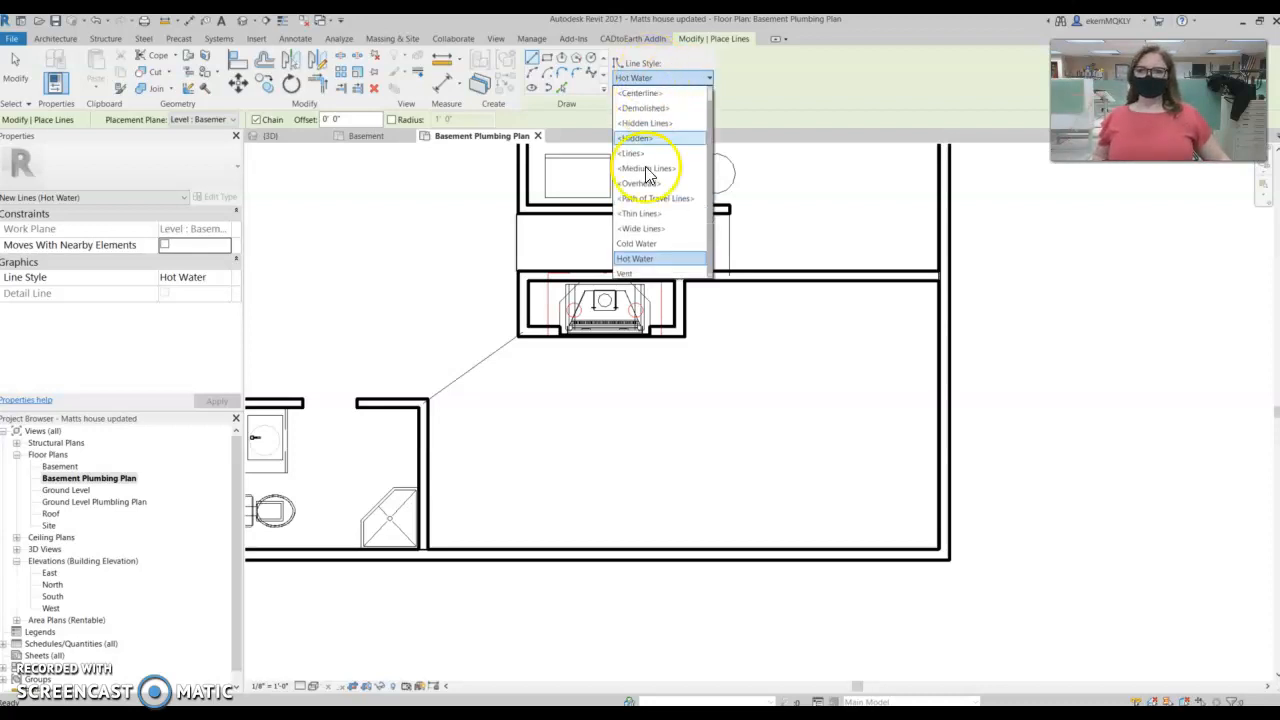
pyautogui.click(639, 243)
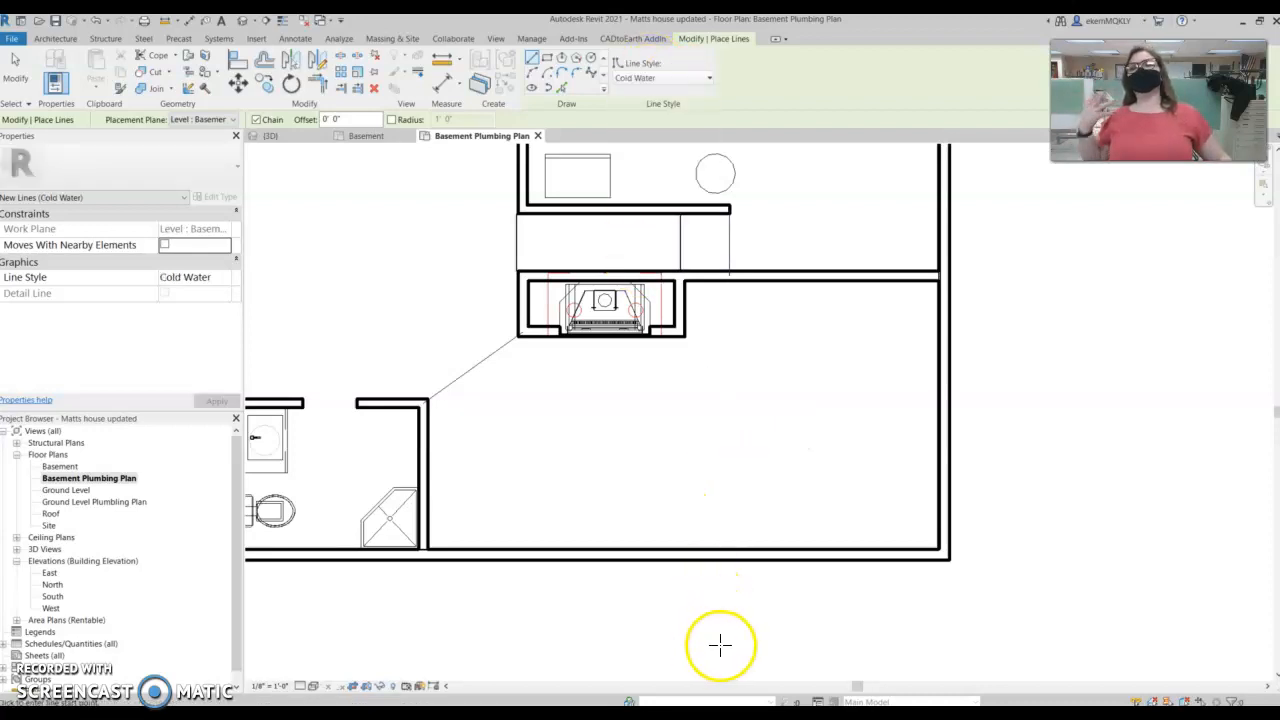
pyautogui.moveTo(723, 658); pyautogui.dragTo(798, 582, button='middle')
pyautogui.click(779, 570)
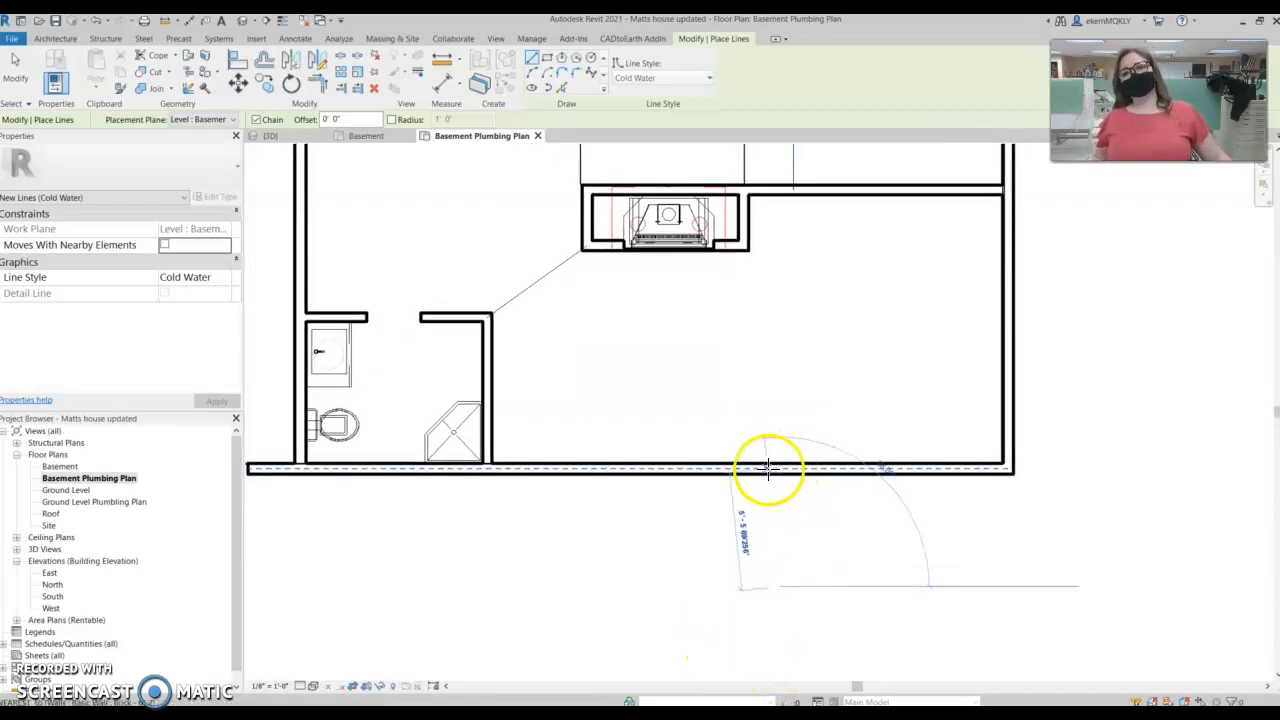
pyautogui.click(779, 467)
pyautogui.rightClick(755, 470)
pyautogui.click(770, 470)
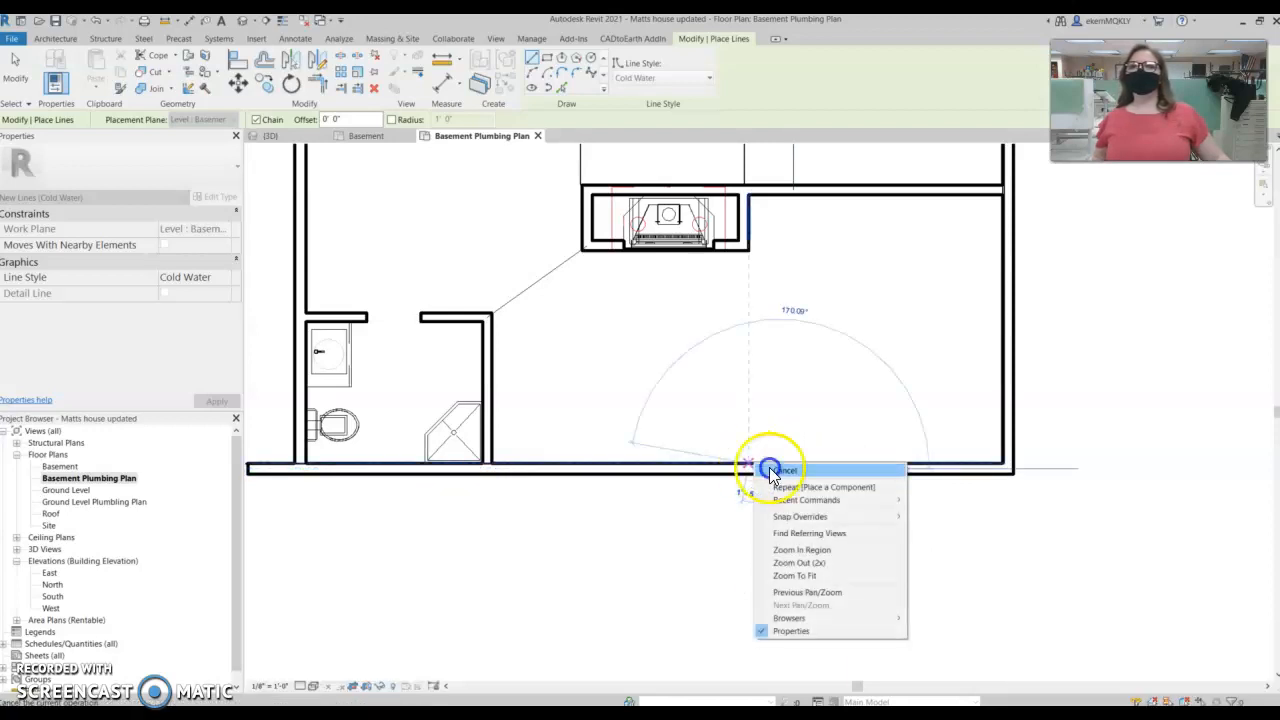
# Reveal the hidden elements to unhide the cold water lines in the Basement Plumbing Plan, and return to the normal display.
pyautogui.click(392, 686)
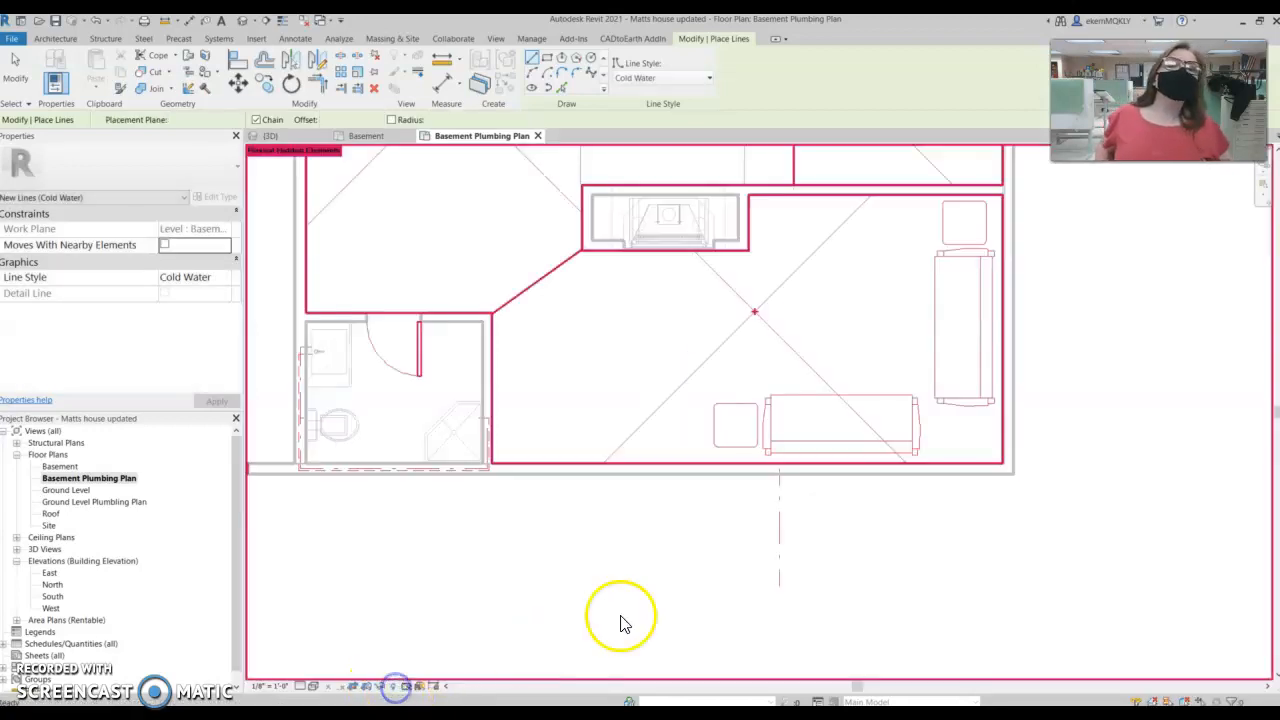
pyautogui.rightClick(779, 540)
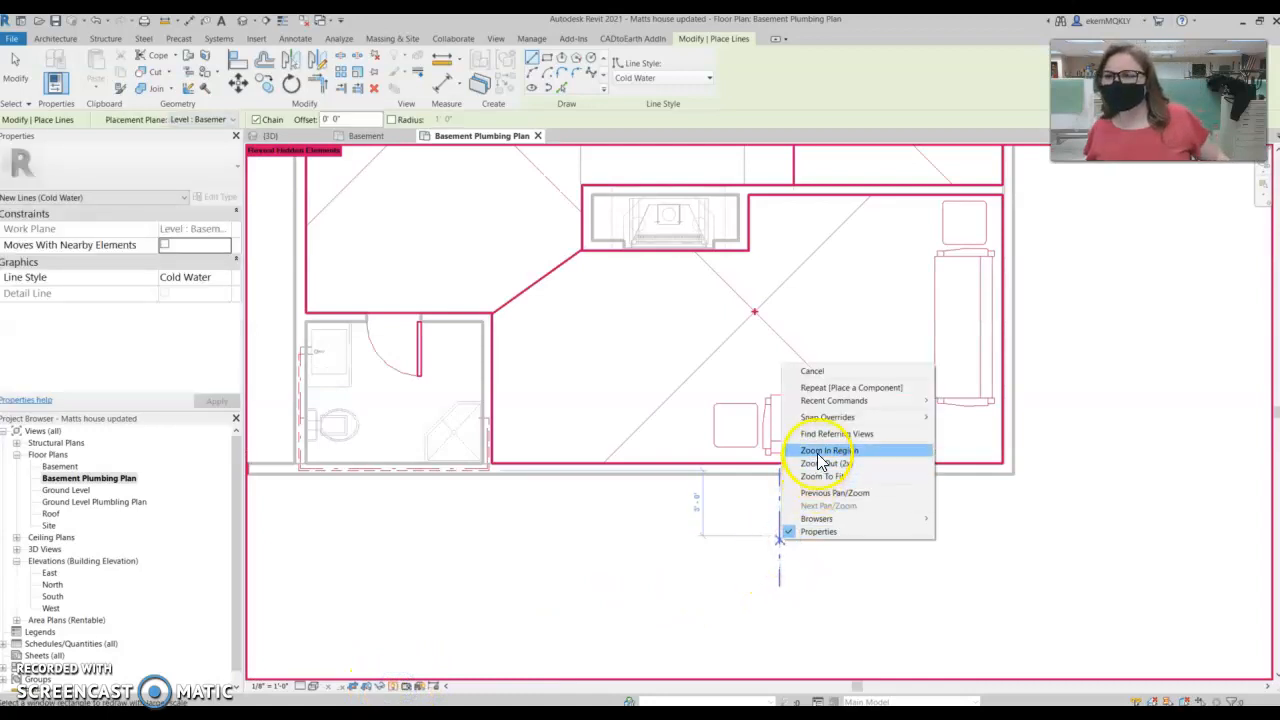
pyautogui.click(711, 511)
pyautogui.rightClick(777, 524)
pyautogui.click(804, 549)
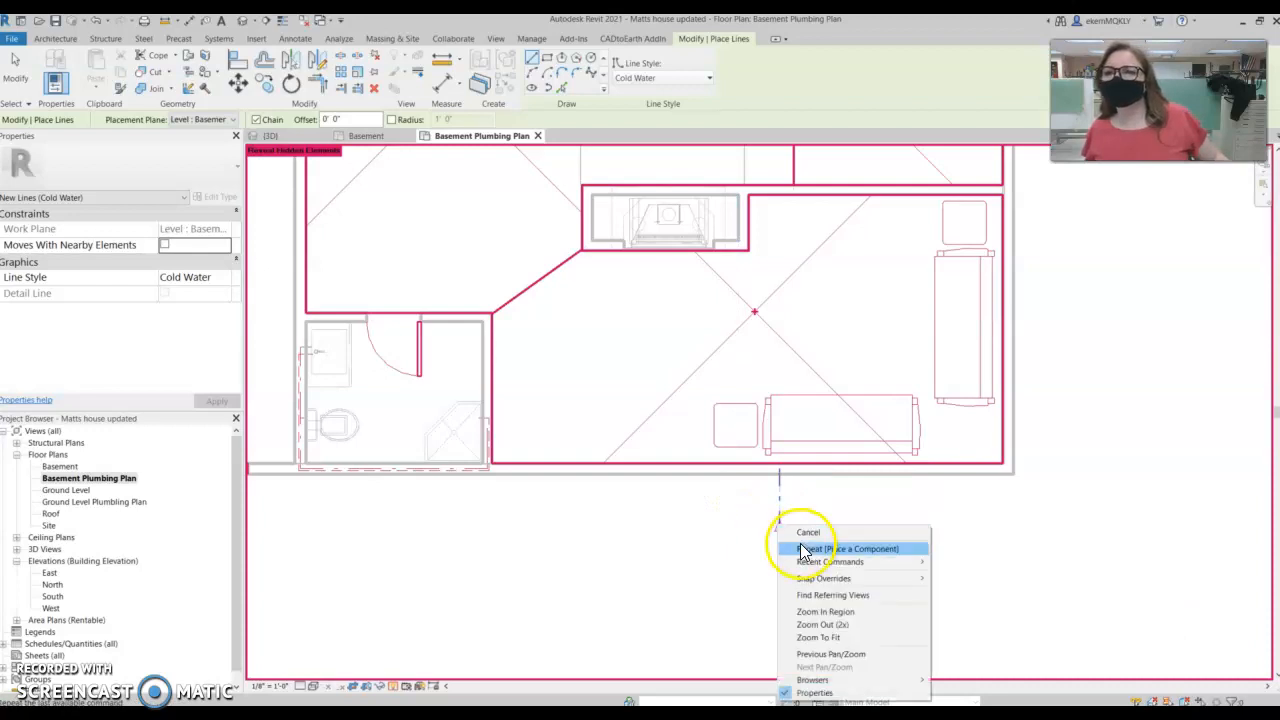
pyautogui.click(860, 549)
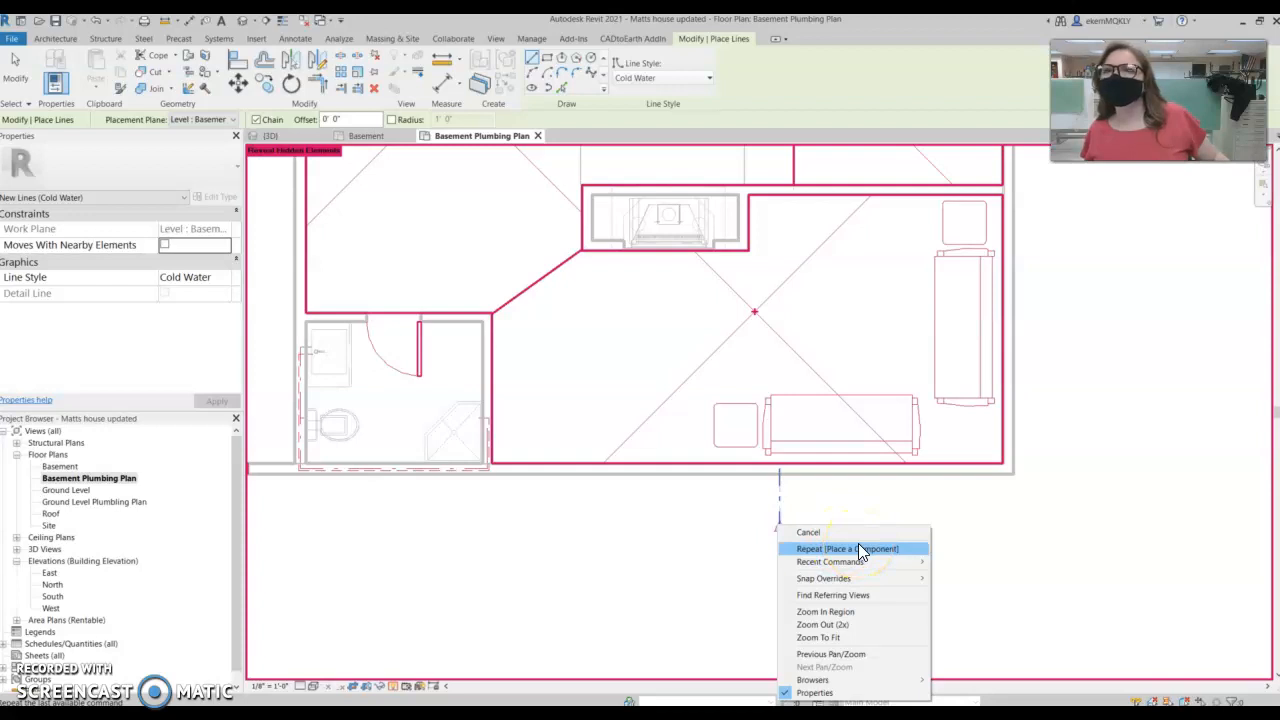
pyautogui.click(593, 75)
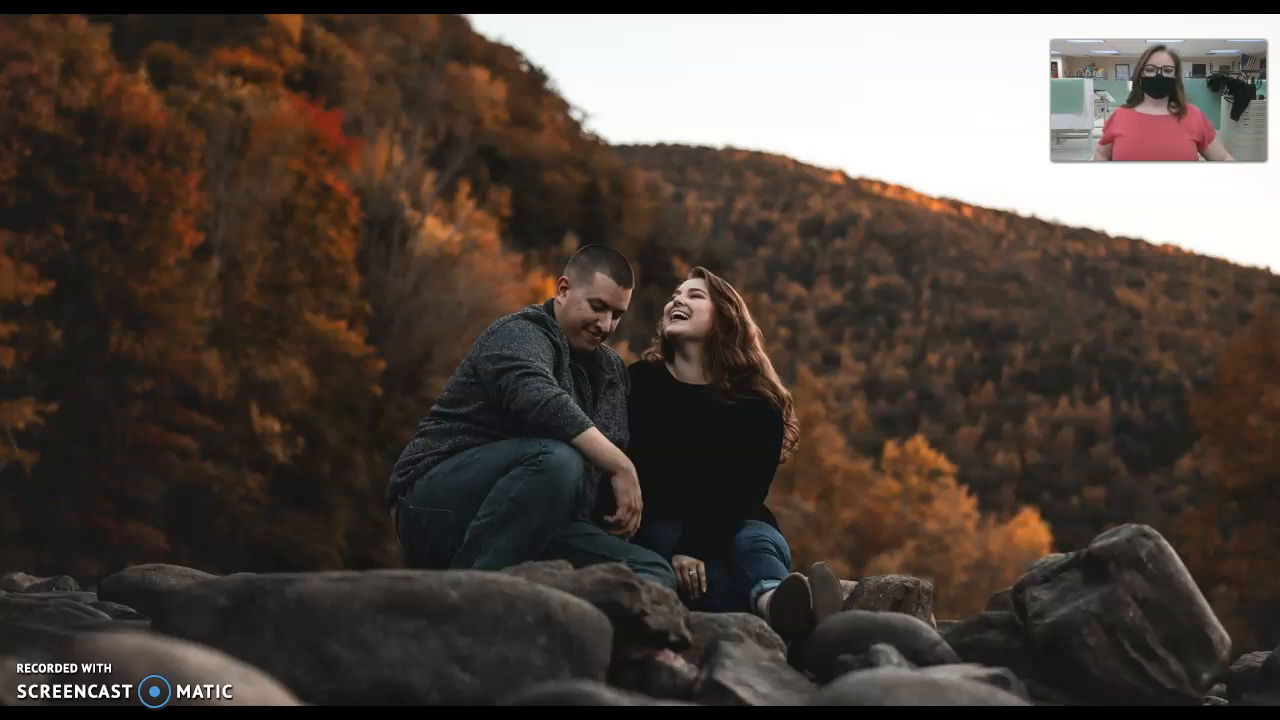
pyautogui.moveTo(2, 16); pyautogui.dragTo(391, 16)
pyautogui.scroll(1, 630, 310)
pyautogui.moveTo(661, 396); pyautogui.dragTo(619, 442, button='middle')
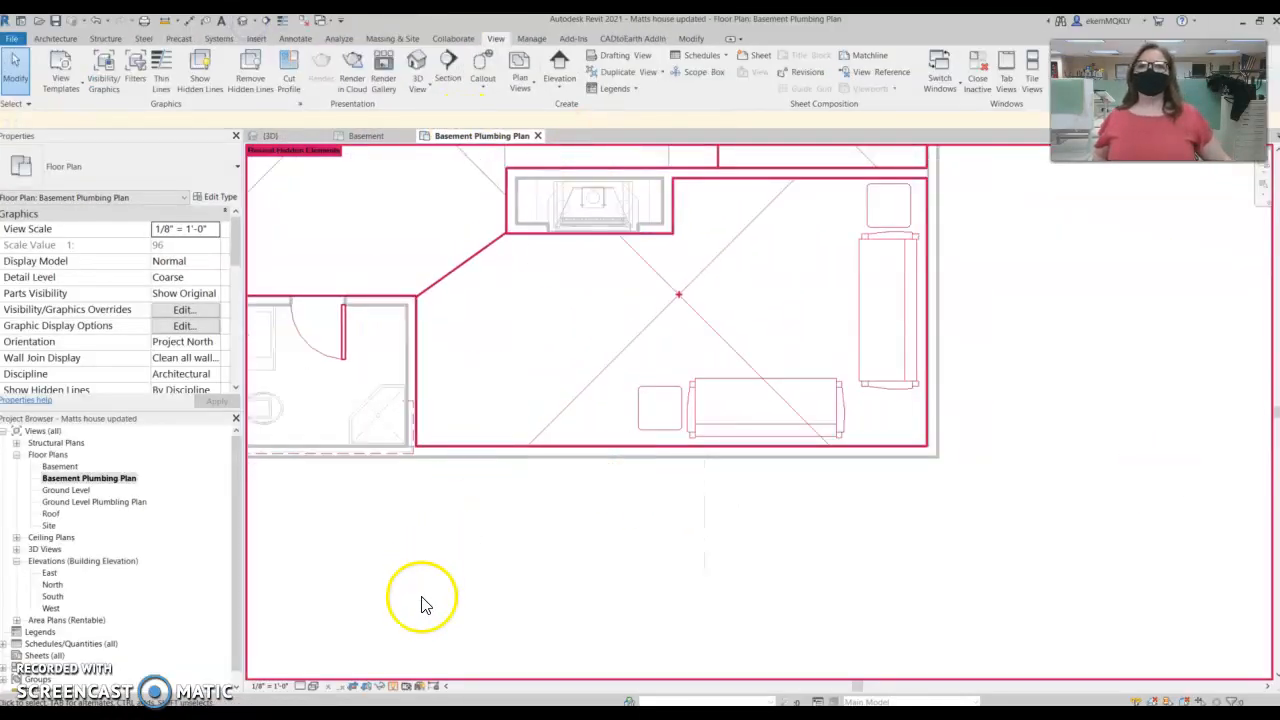
pyautogui.click(398, 685)
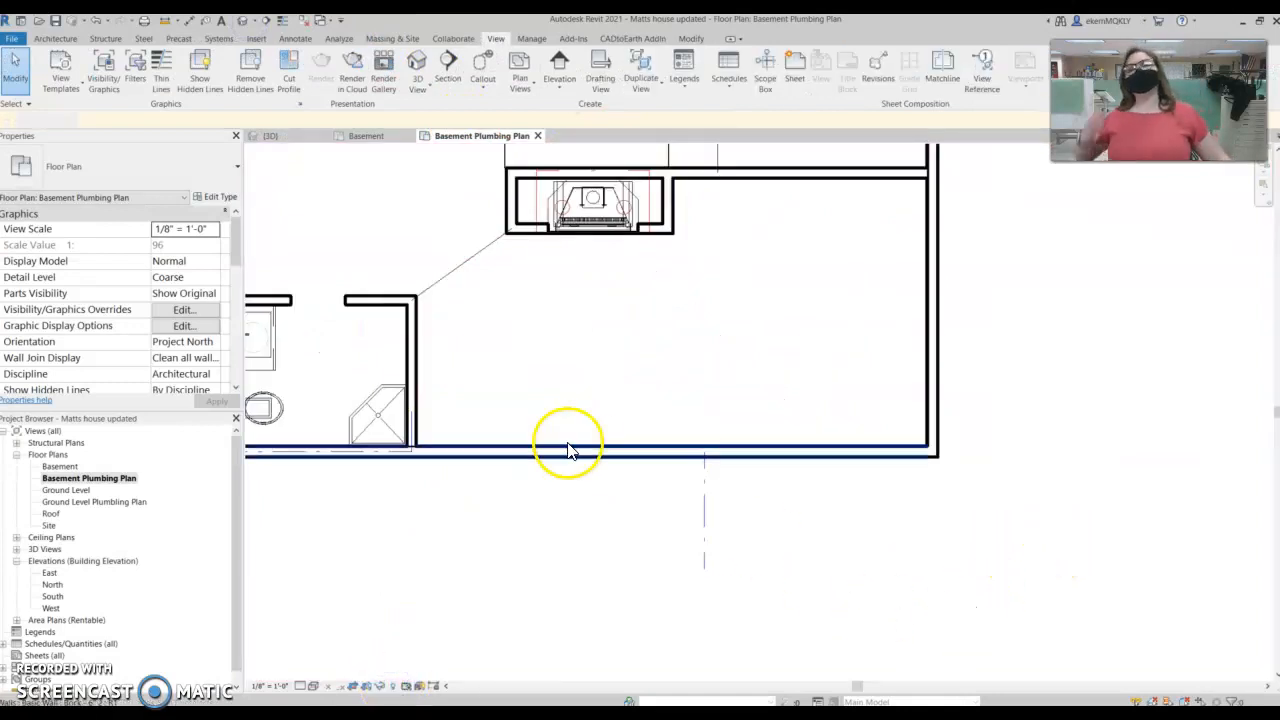
# Continue the Cold Water model line from the exterior wall up through the fireplace room and jog it over to the water heater's side.
pyautogui.scroll(1, 838, 547)
pyautogui.moveTo(838, 547); pyautogui.dragTo(831, 598, button='middle')
pyautogui.moveTo(766, 457)
pyautogui.mouseDown(button='middle')
pyautogui.moveTo(778, 540)
pyautogui.moveTo(768, 573)
pyautogui.mouseUp(button='middle')
pyautogui.scroll(-1, 763, 568)
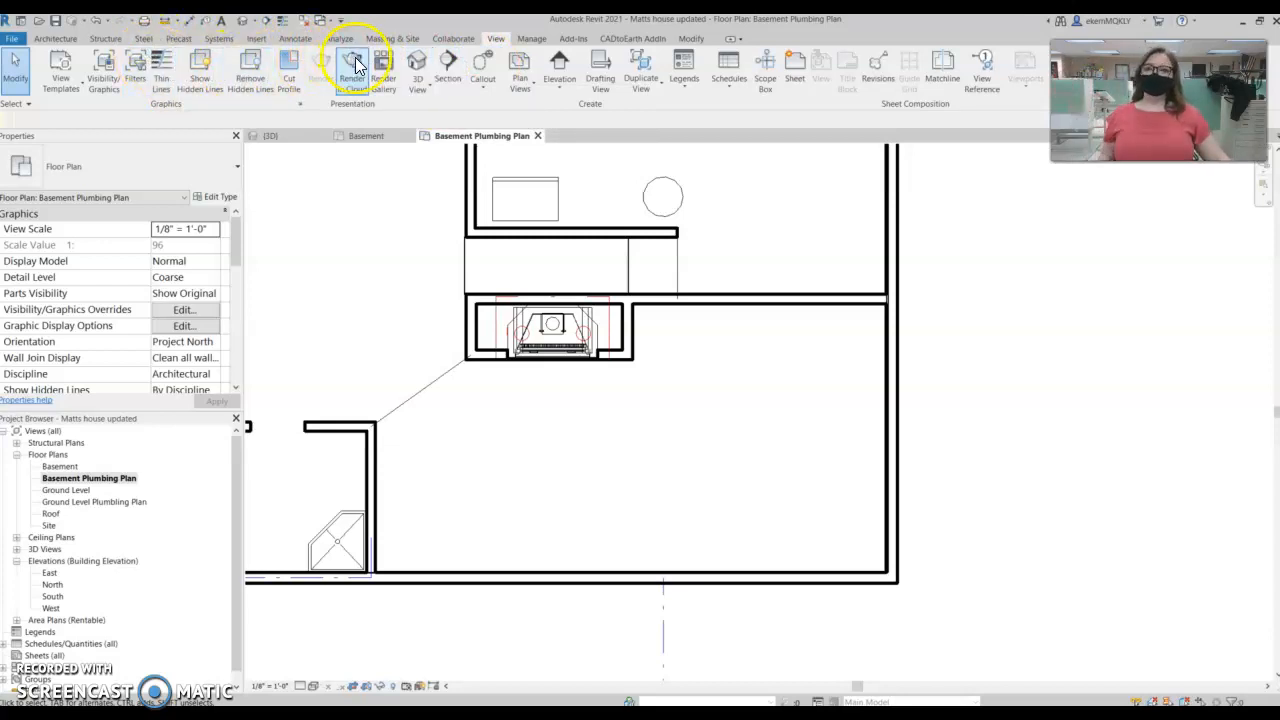
pyautogui.click(254, 38)
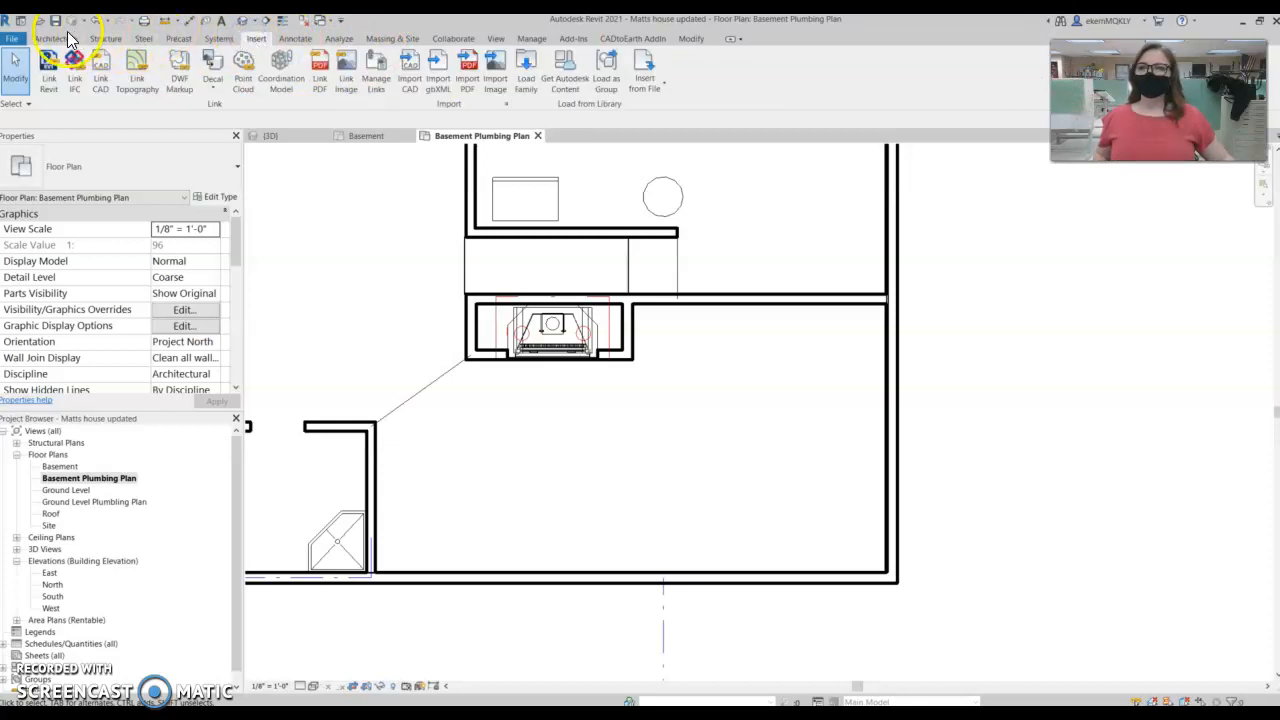
pyautogui.click(62, 38)
pyautogui.click(548, 76)
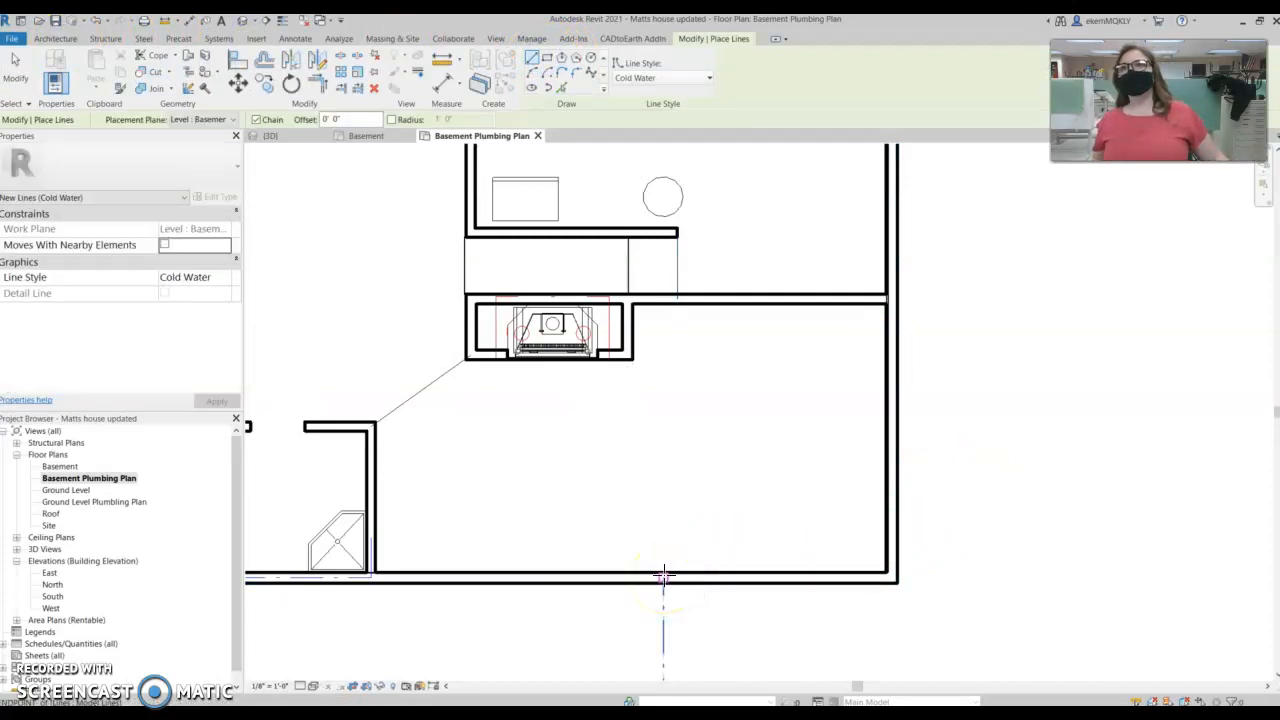
pyautogui.click(663, 575)
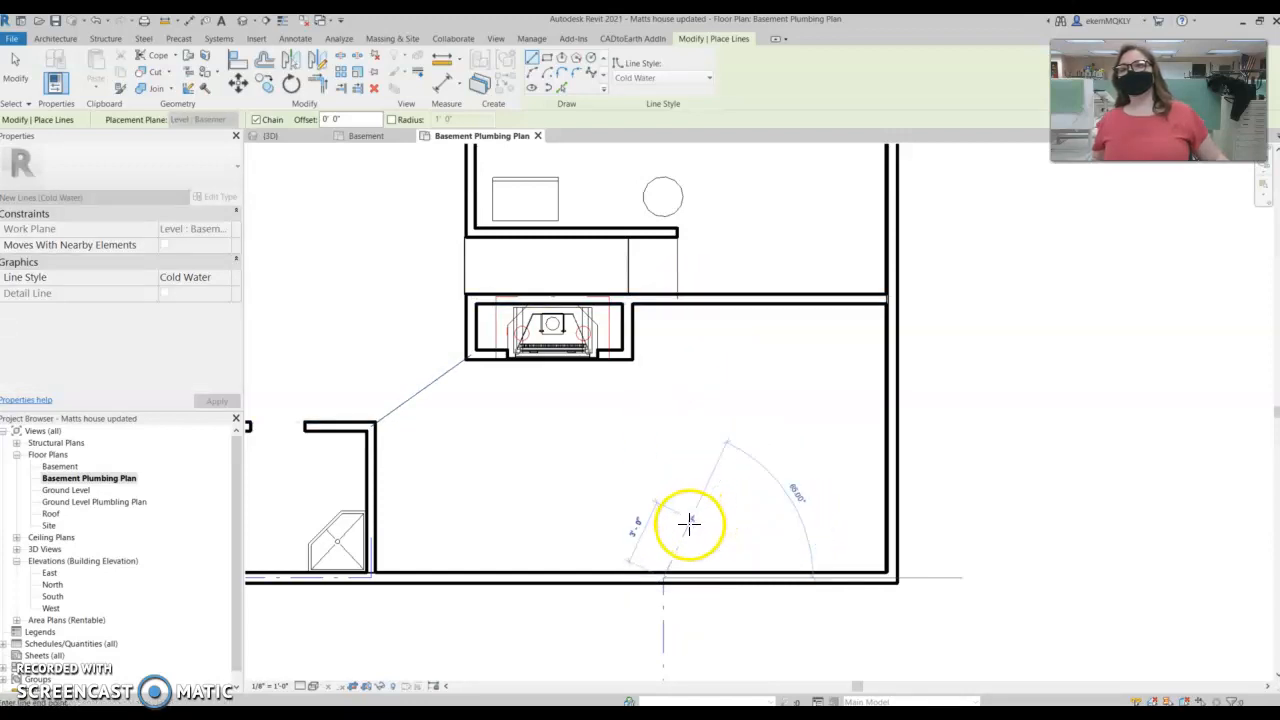
pyautogui.click(663, 338)
pyautogui.click(717, 338)
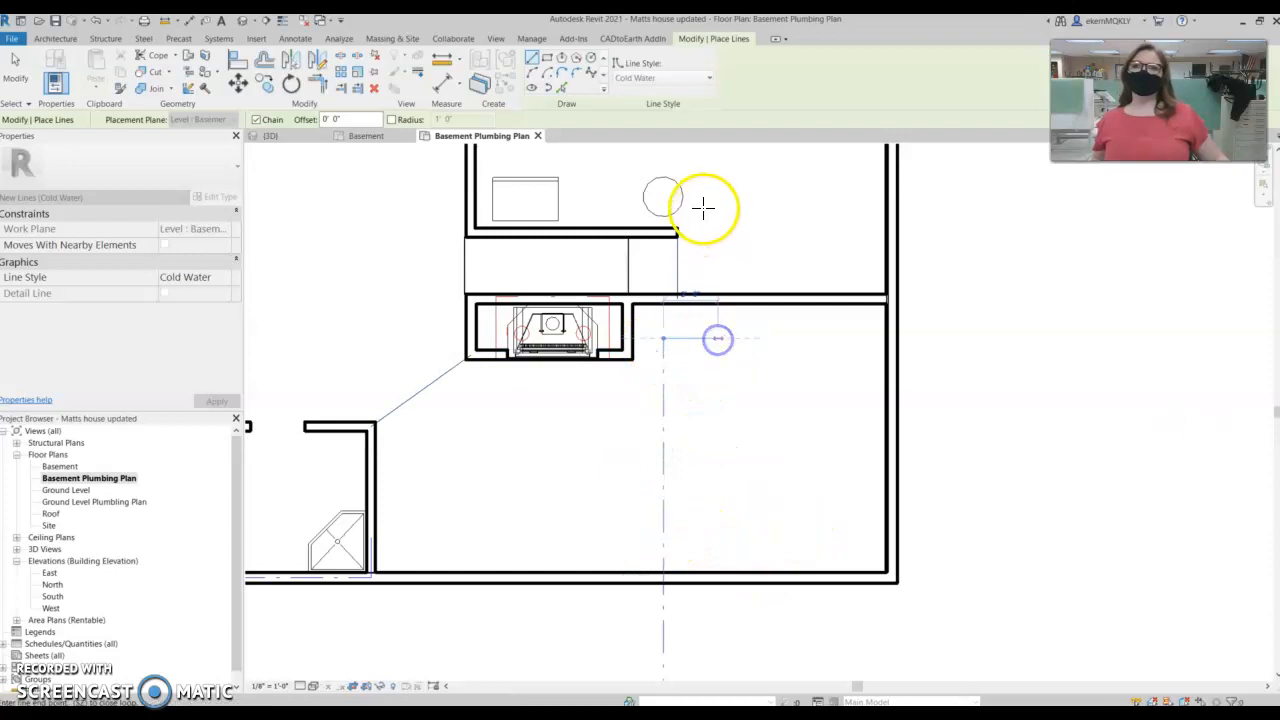
pyautogui.click(717, 195)
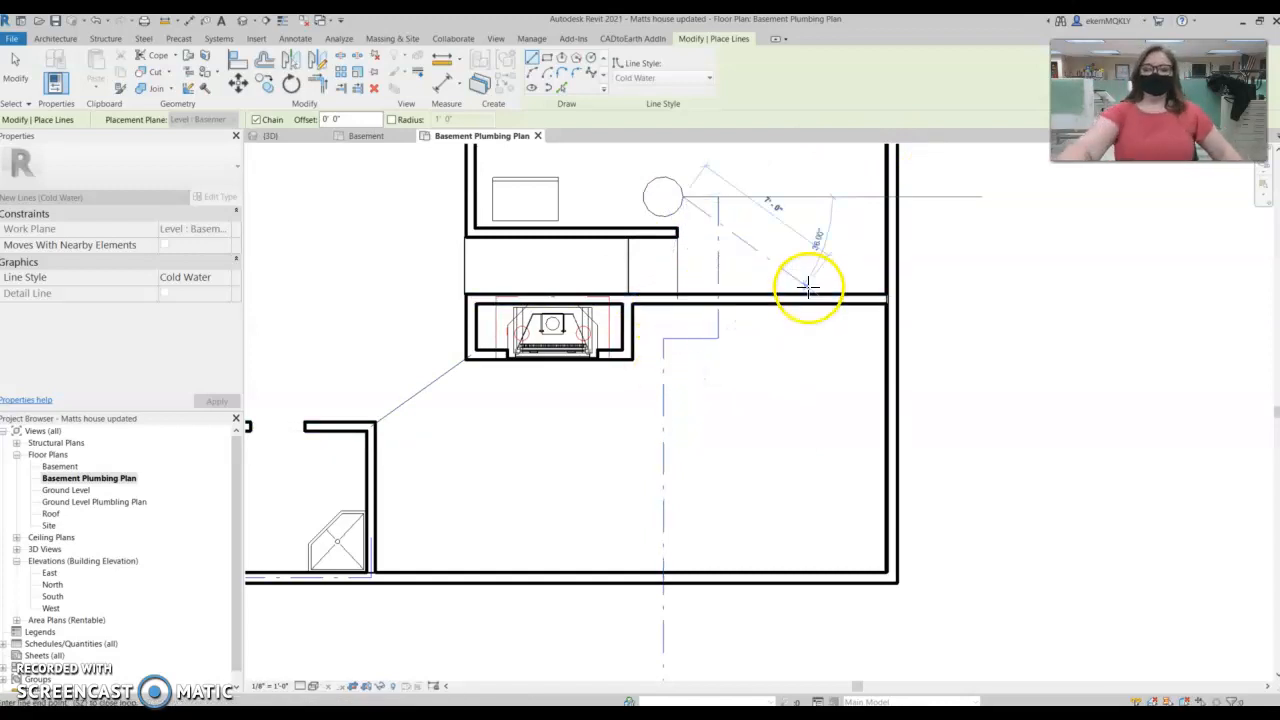
pyautogui.press('Escape')
pyautogui.press('Escape')
# Draw a vertical Cold Water model line about 9'-1" long from the top of the water heater to the cold water line inside the exterior wall.
pyautogui.scroll(5, 729, 257)
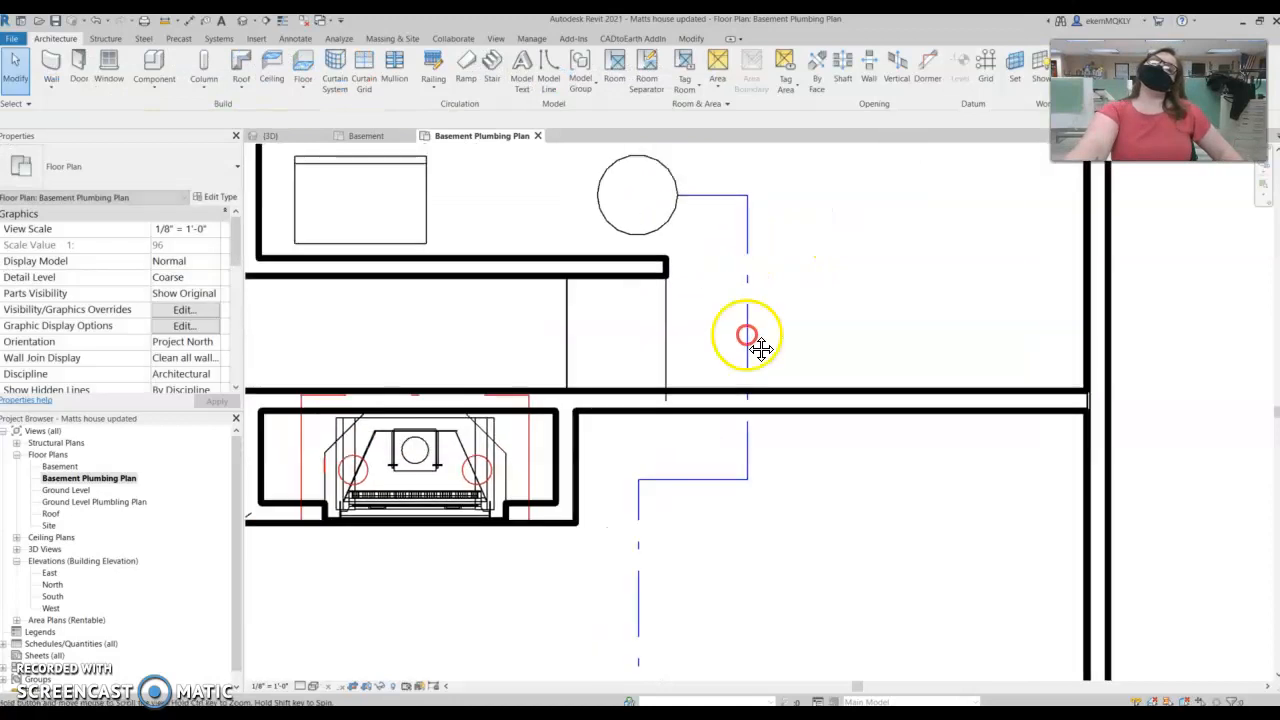
pyautogui.moveTo(741, 312); pyautogui.dragTo(820, 485, button='middle')
pyautogui.scroll(-3, 734, 401)
pyautogui.moveTo(711, 348); pyautogui.dragTo(701, 458, button='middle')
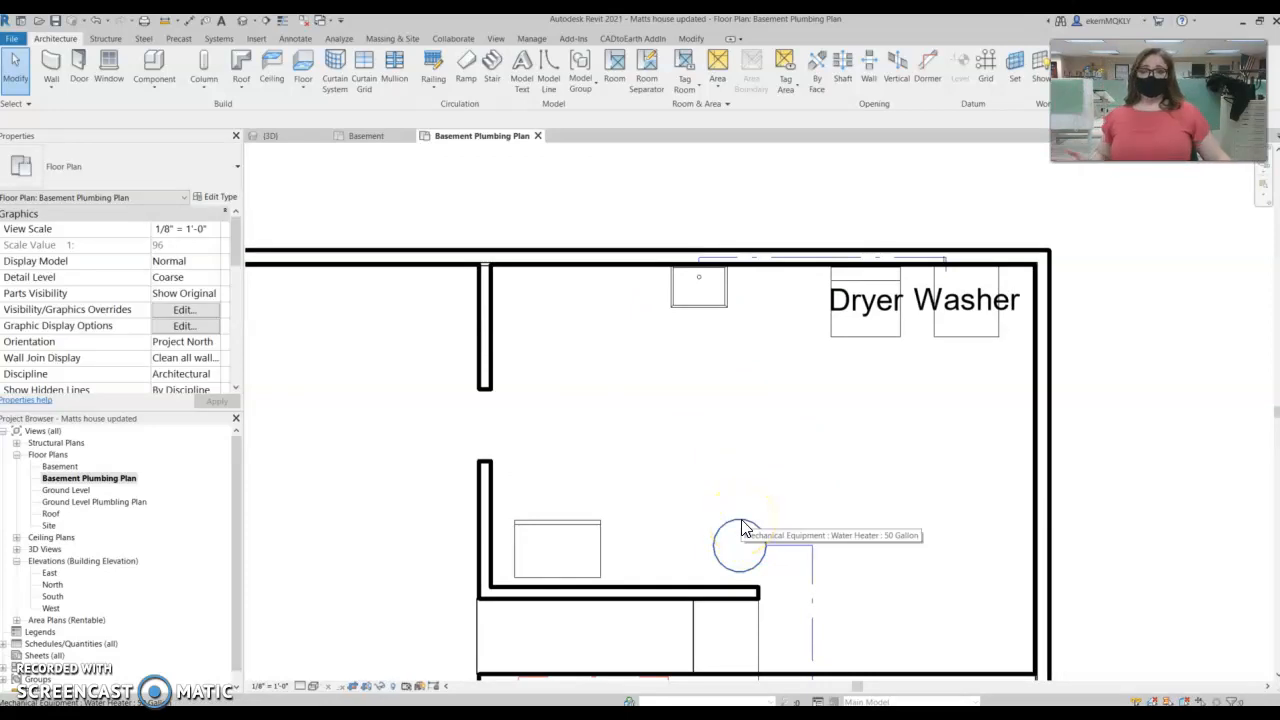
pyautogui.scroll(1, 734, 400)
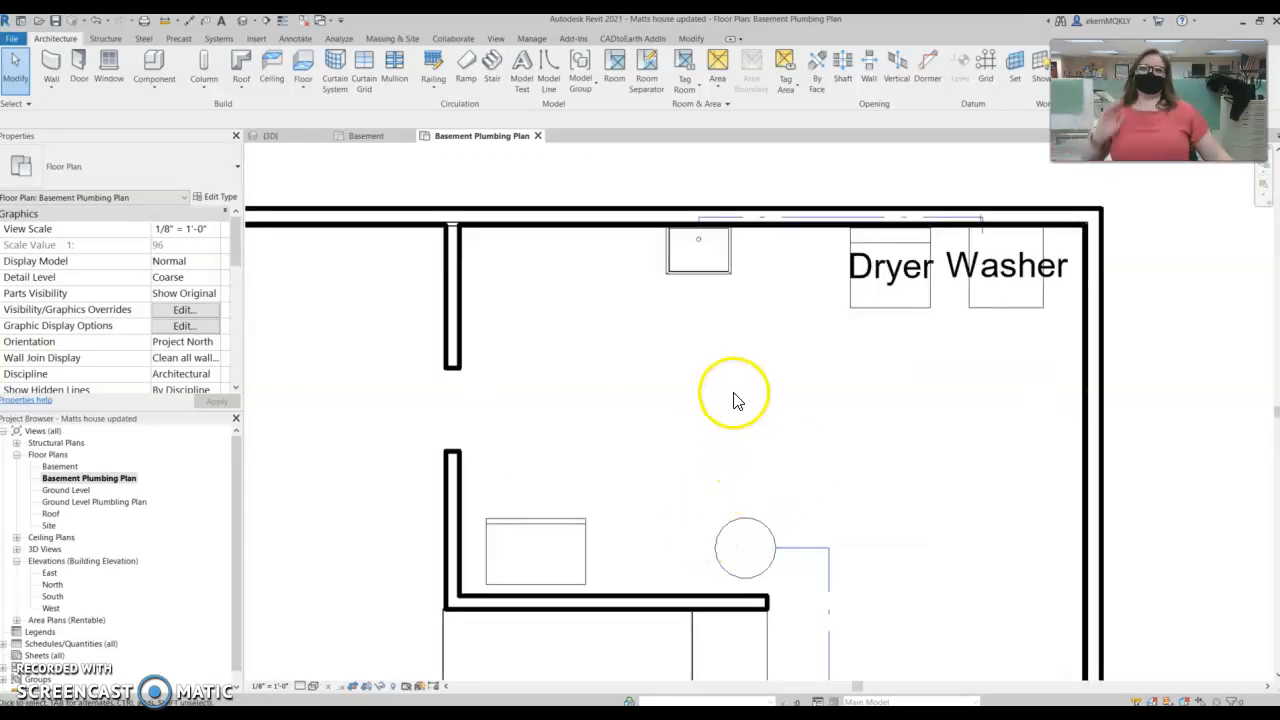
pyautogui.moveTo(734, 400); pyautogui.dragTo(689, 449, button='middle')
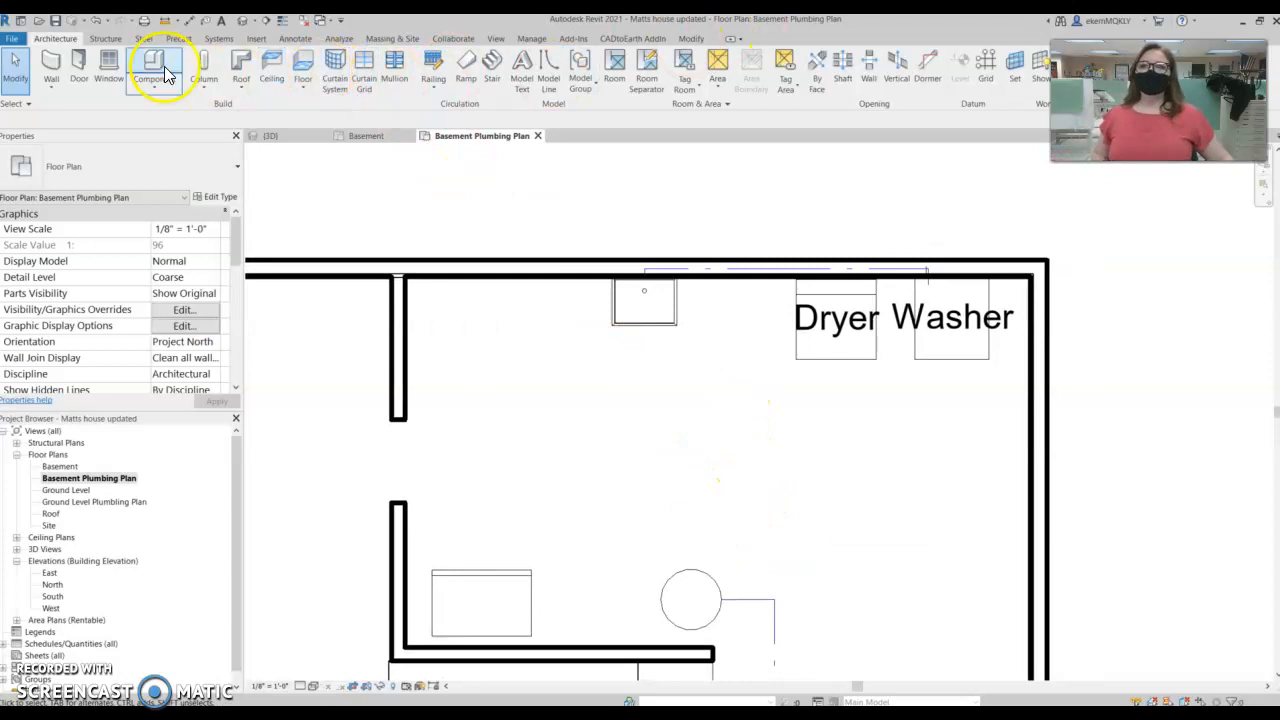
pyautogui.click(548, 70)
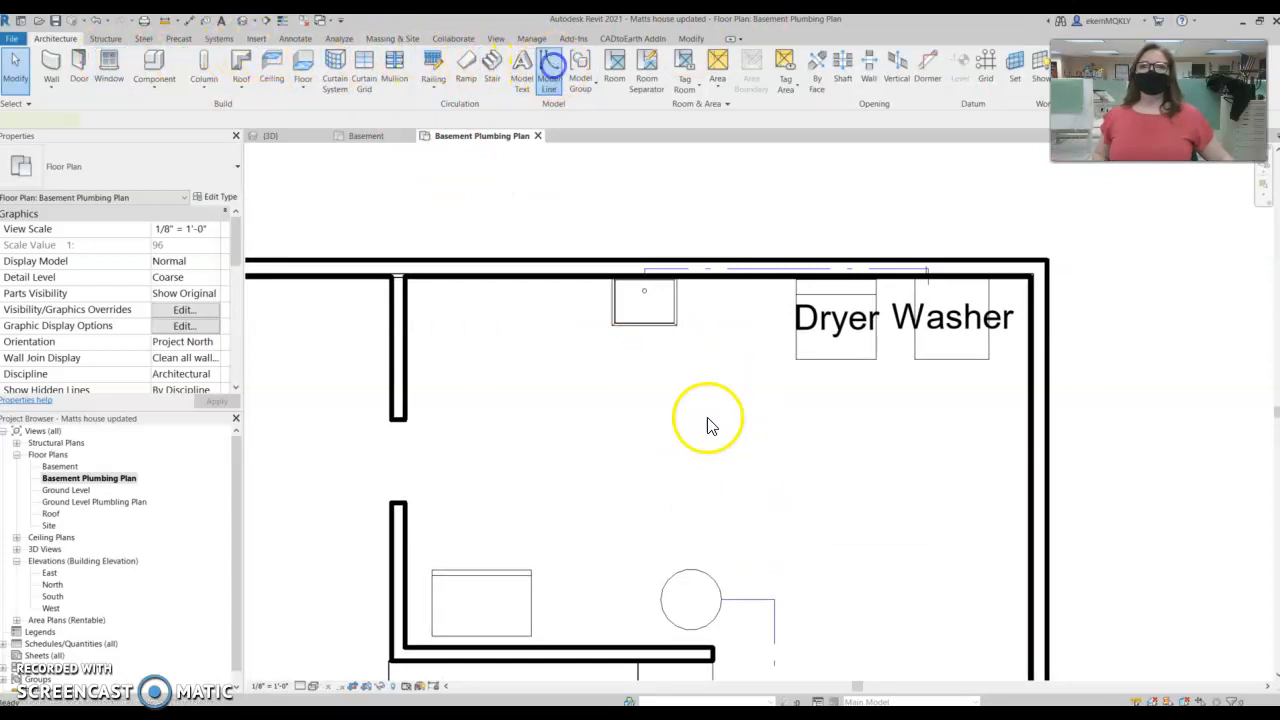
pyautogui.scroll(2, 706, 423)
pyautogui.moveTo(706, 503); pyautogui.dragTo(690, 461, button='middle')
pyautogui.rightClick(681, 462)
pyautogui.click(668, 506)
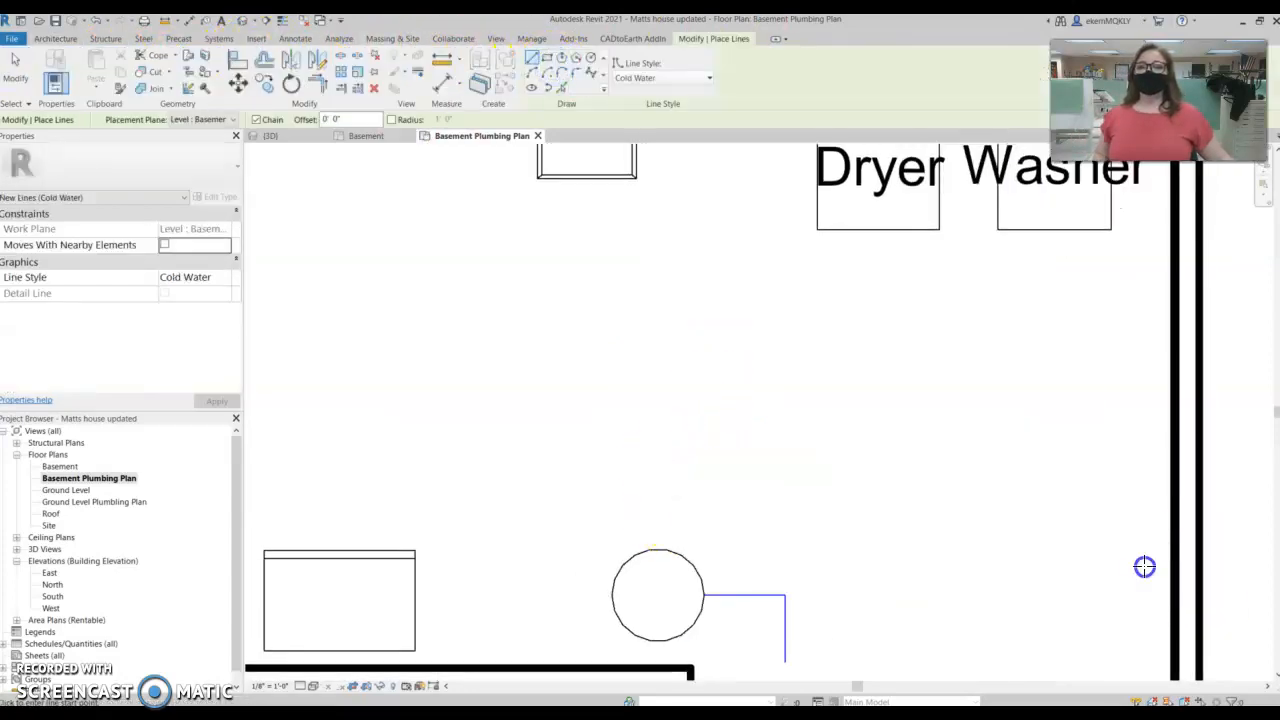
pyautogui.click(659, 548)
pyautogui.moveTo(660, 208); pyautogui.dragTo(649, 443, button='middle')
pyautogui.scroll(1, 661, 382)
pyautogui.scroll(2, 660, 329)
pyautogui.click(634, 323)
# Draw a vertical Hot Water model line beside the cold water line, from the water heater up into the exterior wall near the sink.
pyautogui.moveTo(684, 413); pyautogui.dragTo(458, 472, button='middle')
pyautogui.scroll(-4, 1015, 500)
pyautogui.moveTo(737, 543); pyautogui.dragTo(900, 320, button='middle')
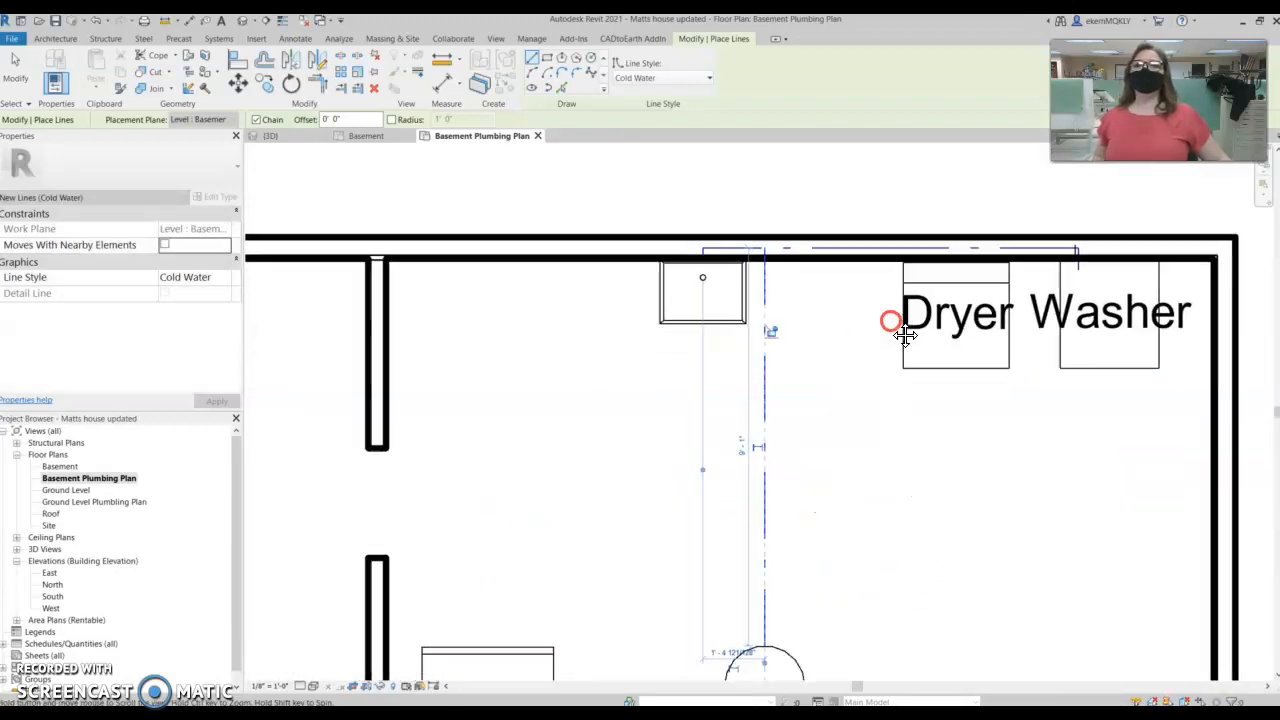
pyautogui.click(660, 77)
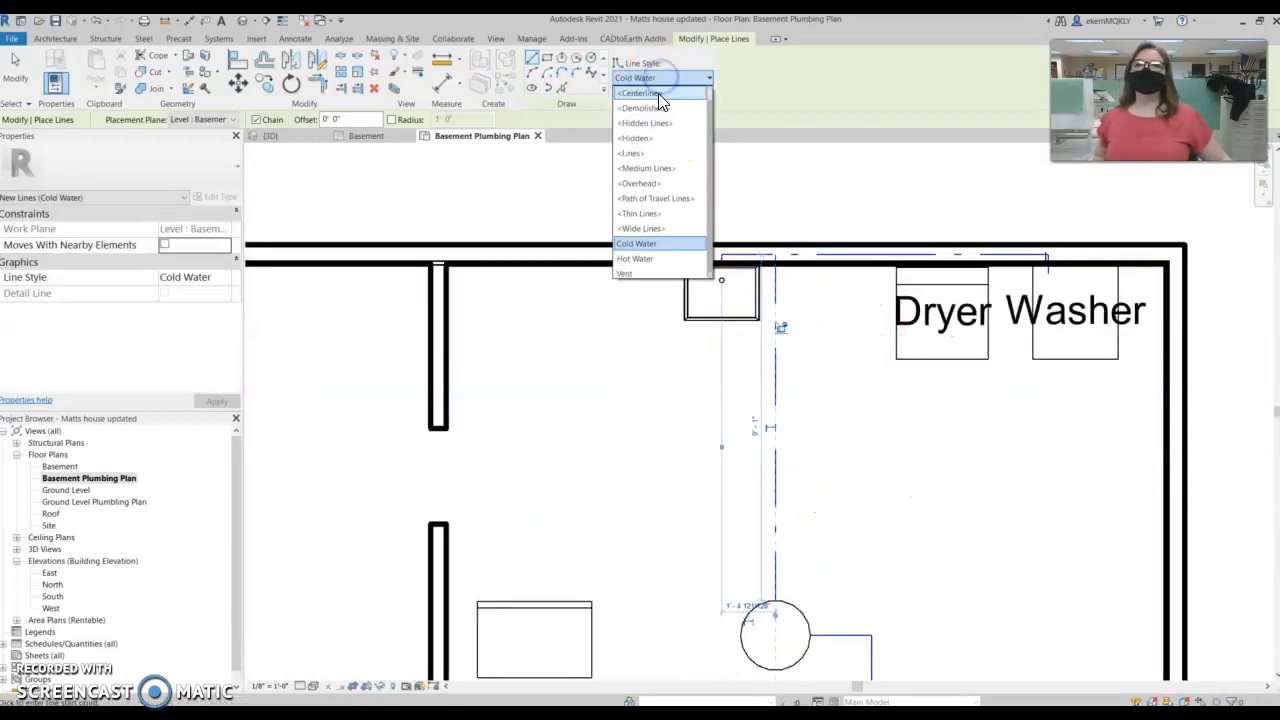
pyautogui.click(635, 257)
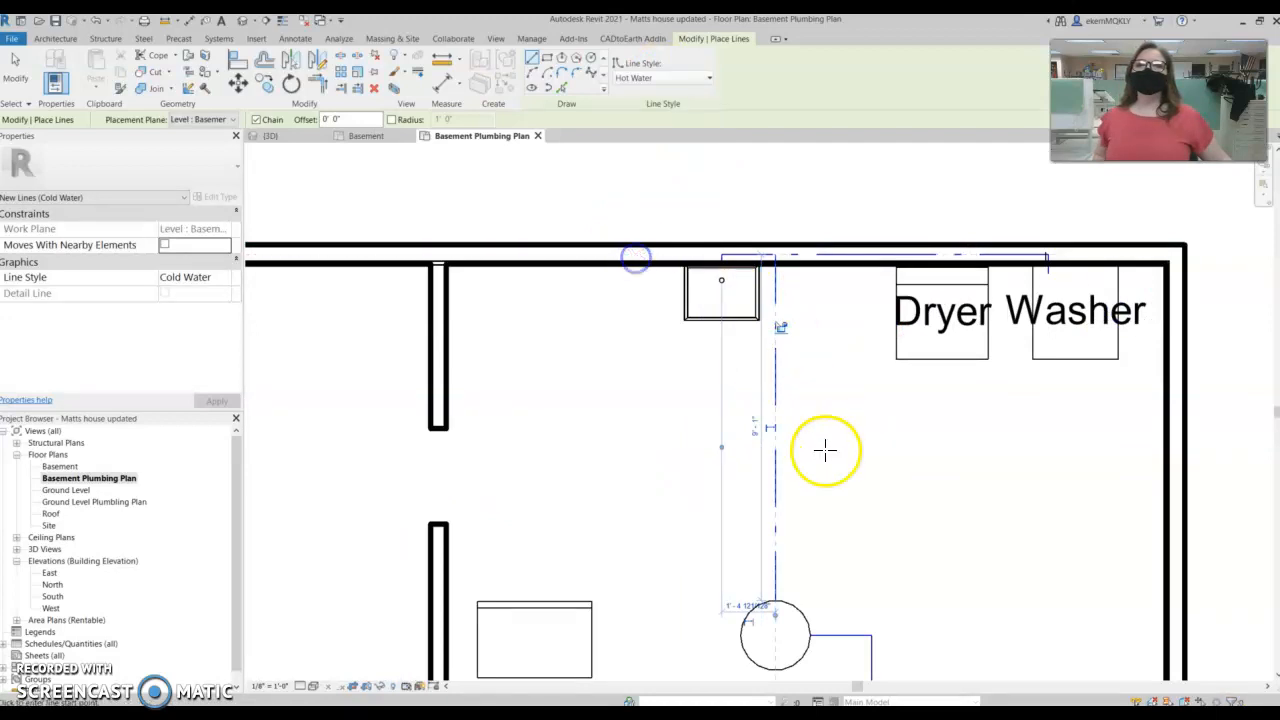
pyautogui.click(782, 603)
pyautogui.scroll(5, 793, 253)
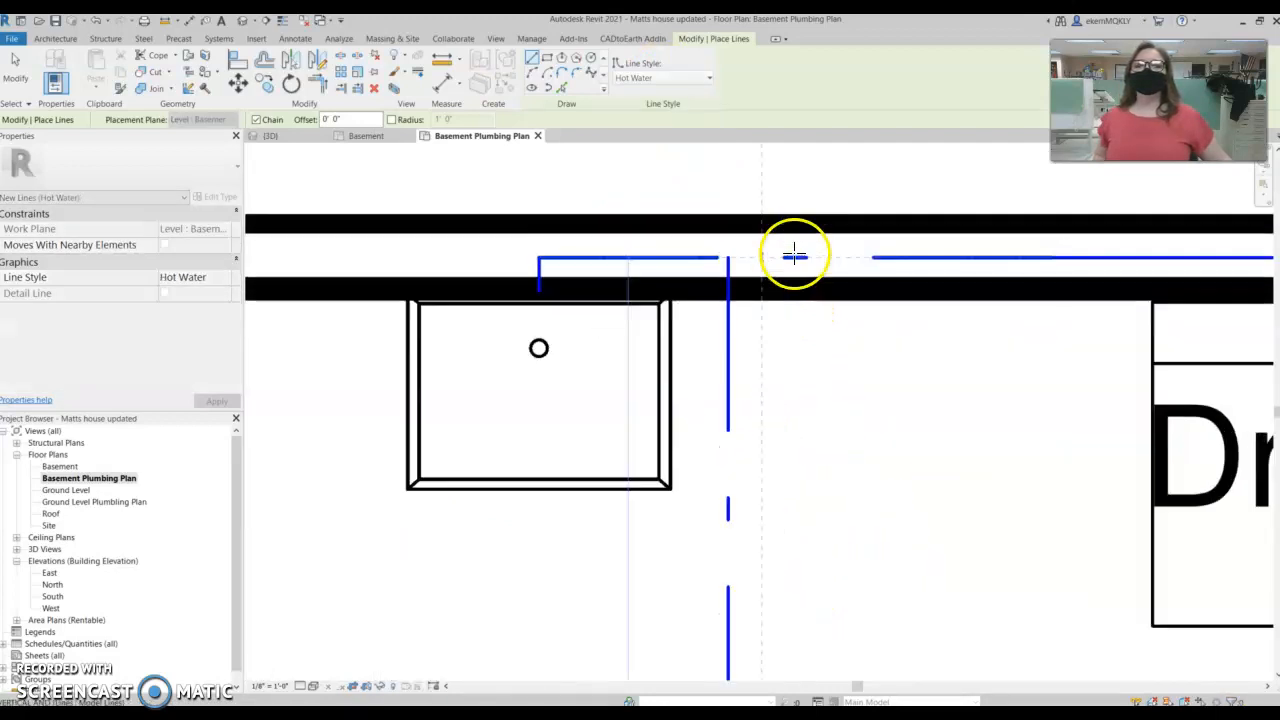
pyautogui.click(740, 235)
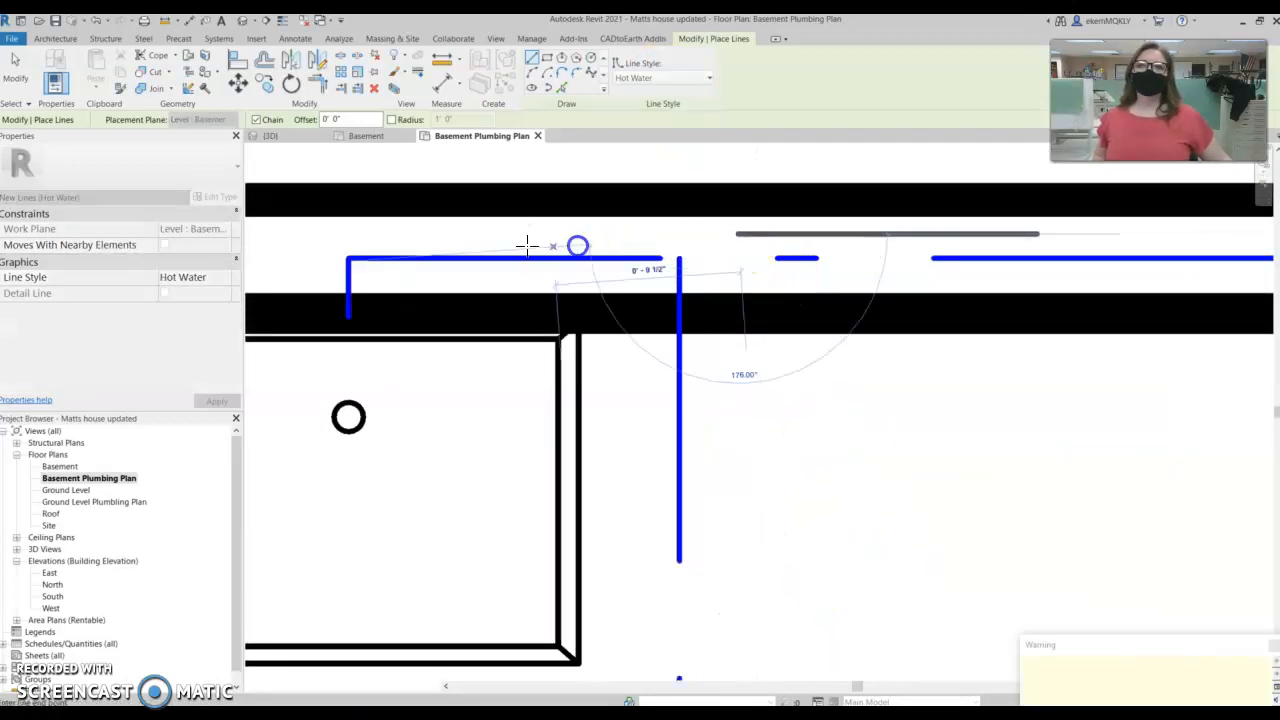
# Extend the Hot Water line about 1'-10 3/4" along the inside of the wall and down to the sink.
pyautogui.click(295, 235)
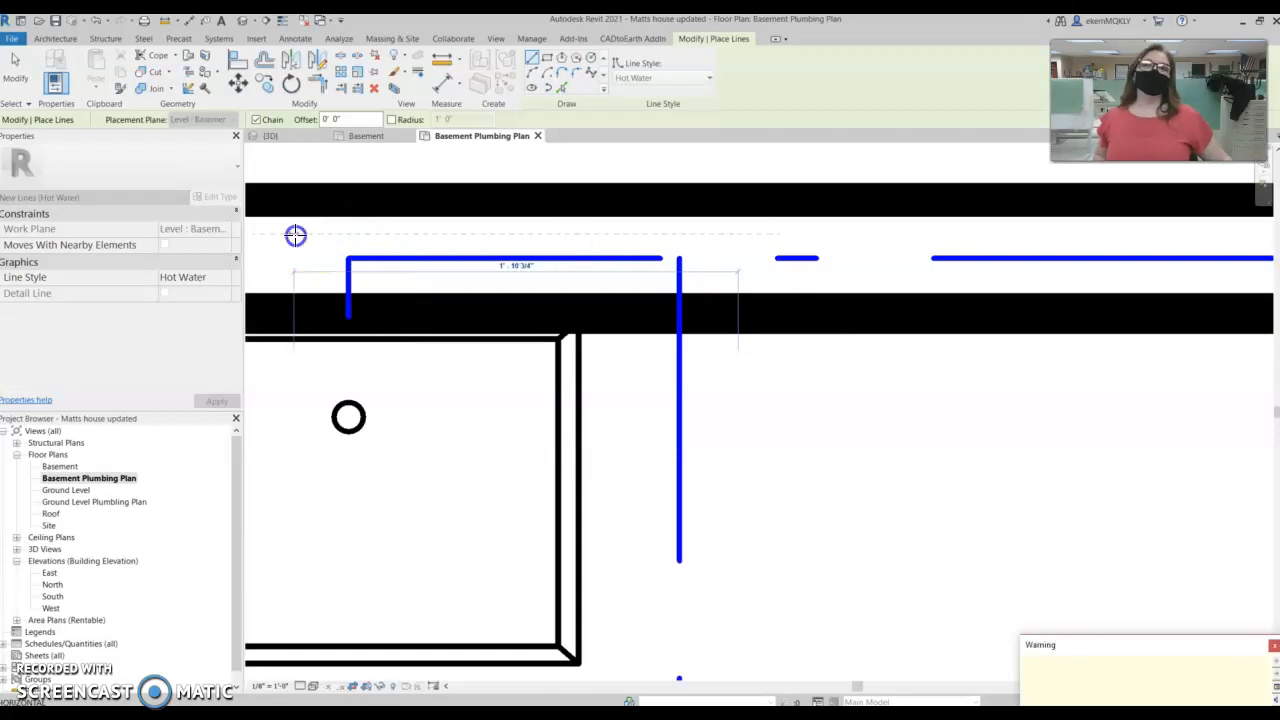
pyautogui.click(295, 374)
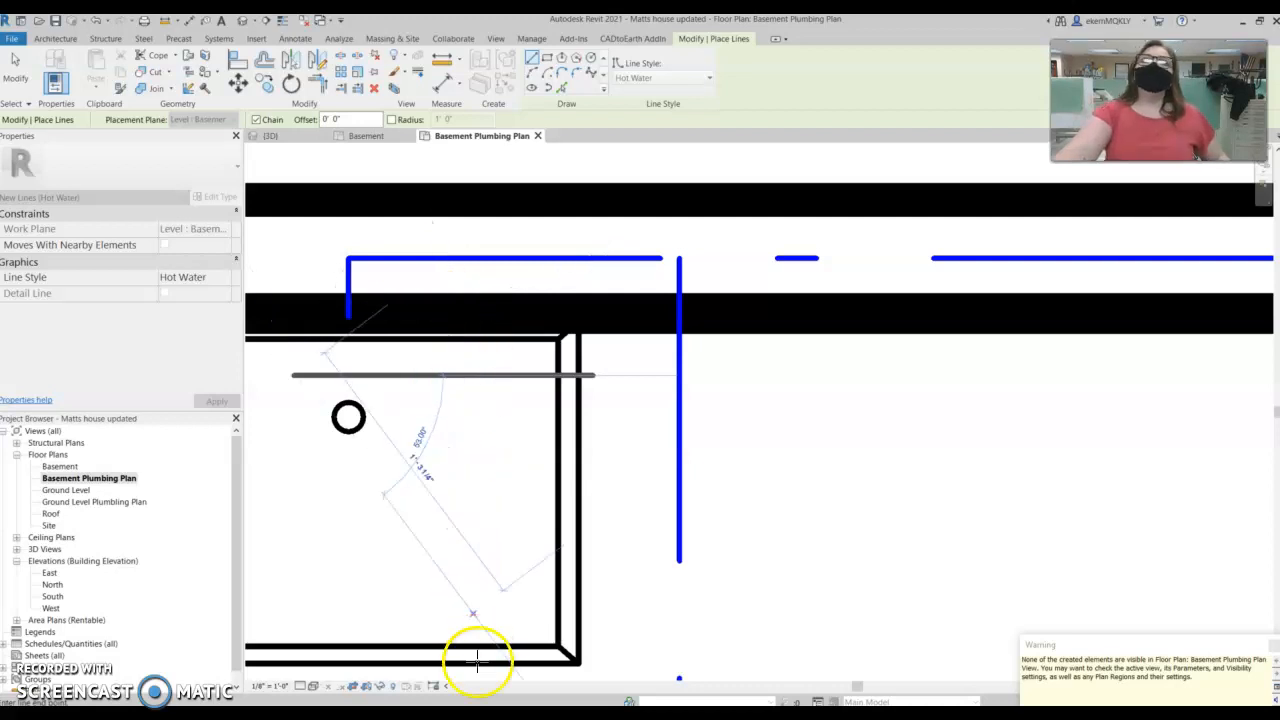
pyautogui.press('Escape')
pyautogui.press('Escape')
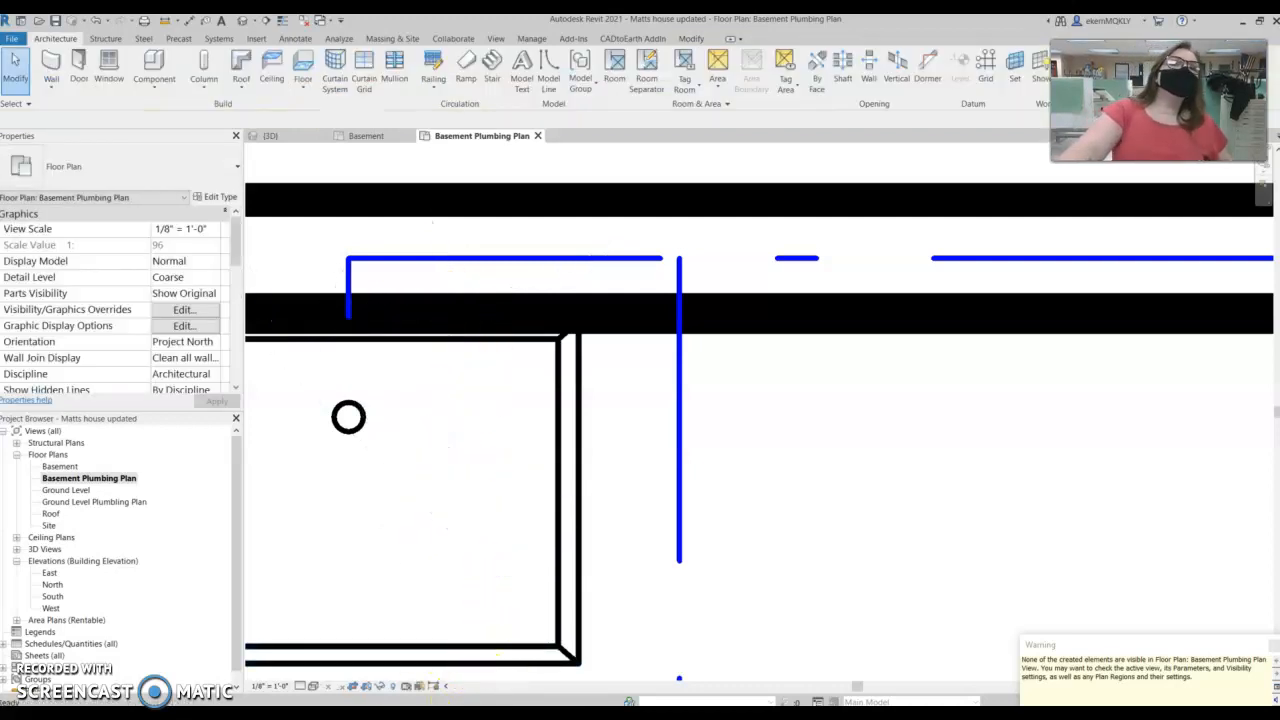
# Reveal the hidden elements to unhide the hot water lines in the Basement Plumbing Plan, and return to the normal display.
pyautogui.click(397, 688)
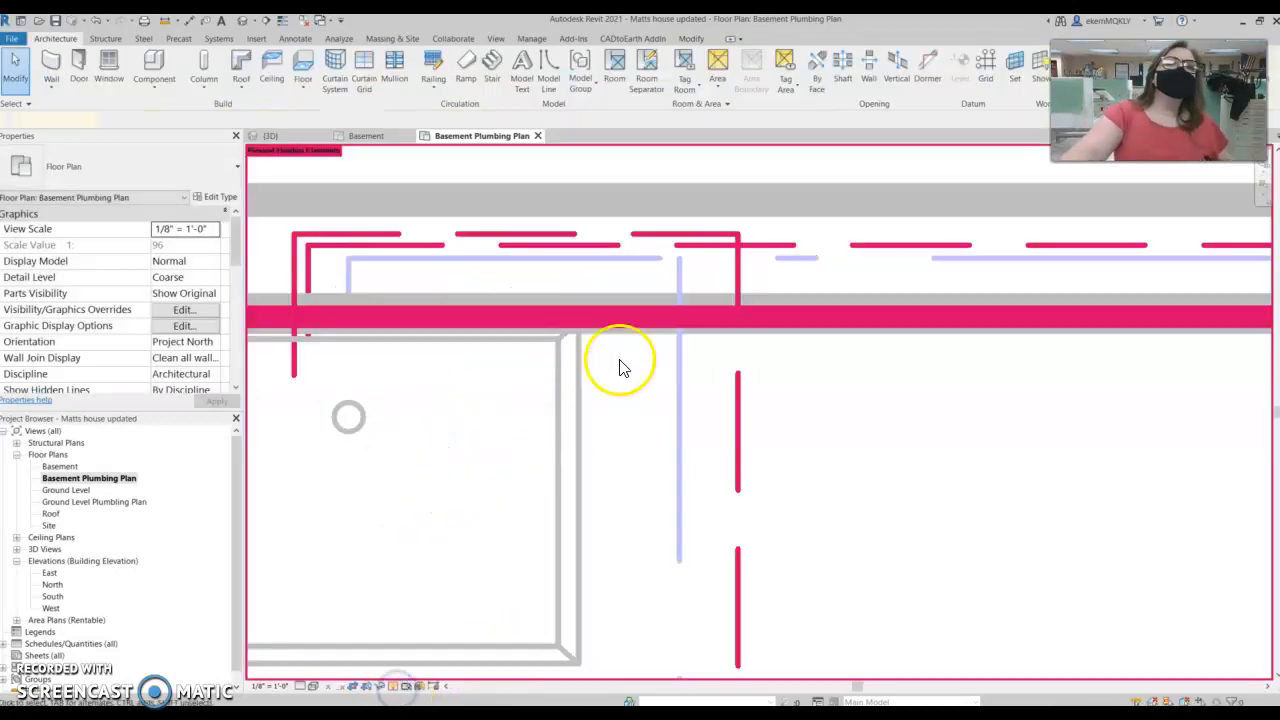
pyautogui.rightClick(658, 232)
pyautogui.rightClick(643, 231)
pyautogui.click(569, 243)
pyautogui.click(552, 244)
pyautogui.rightClick(552, 246)
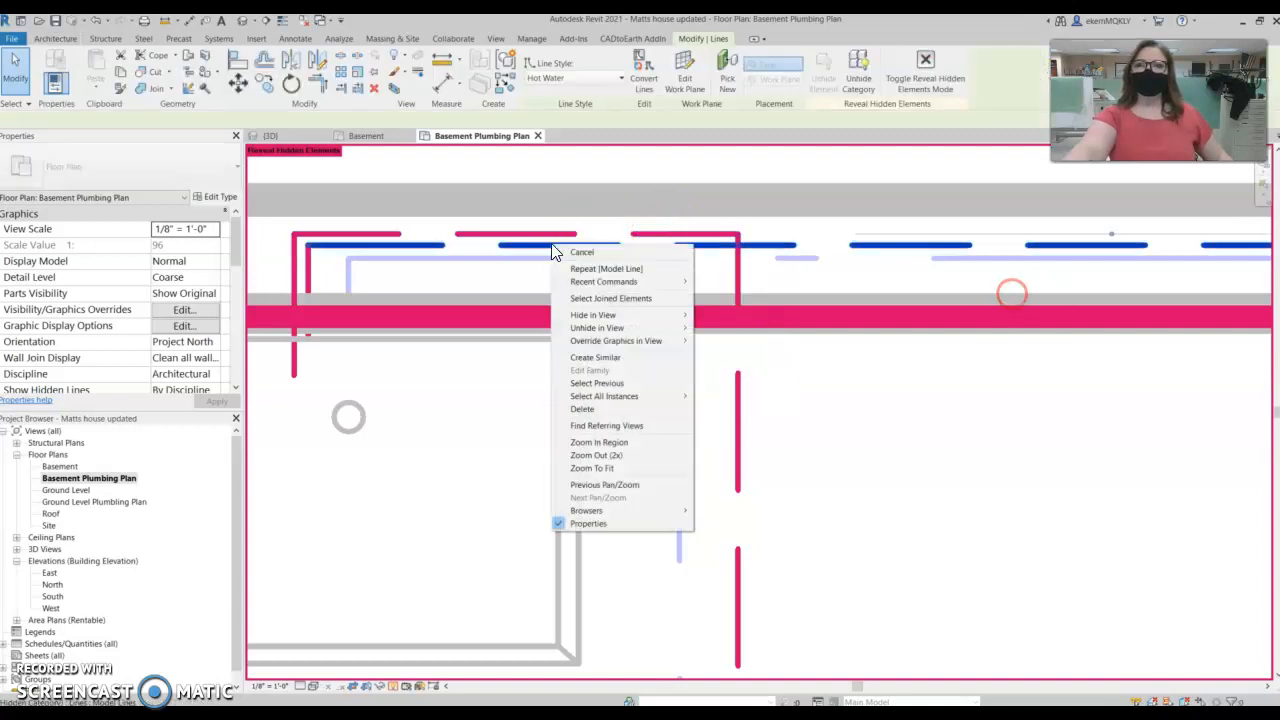
pyautogui.moveTo(608, 328)
pyautogui.click(710, 340)
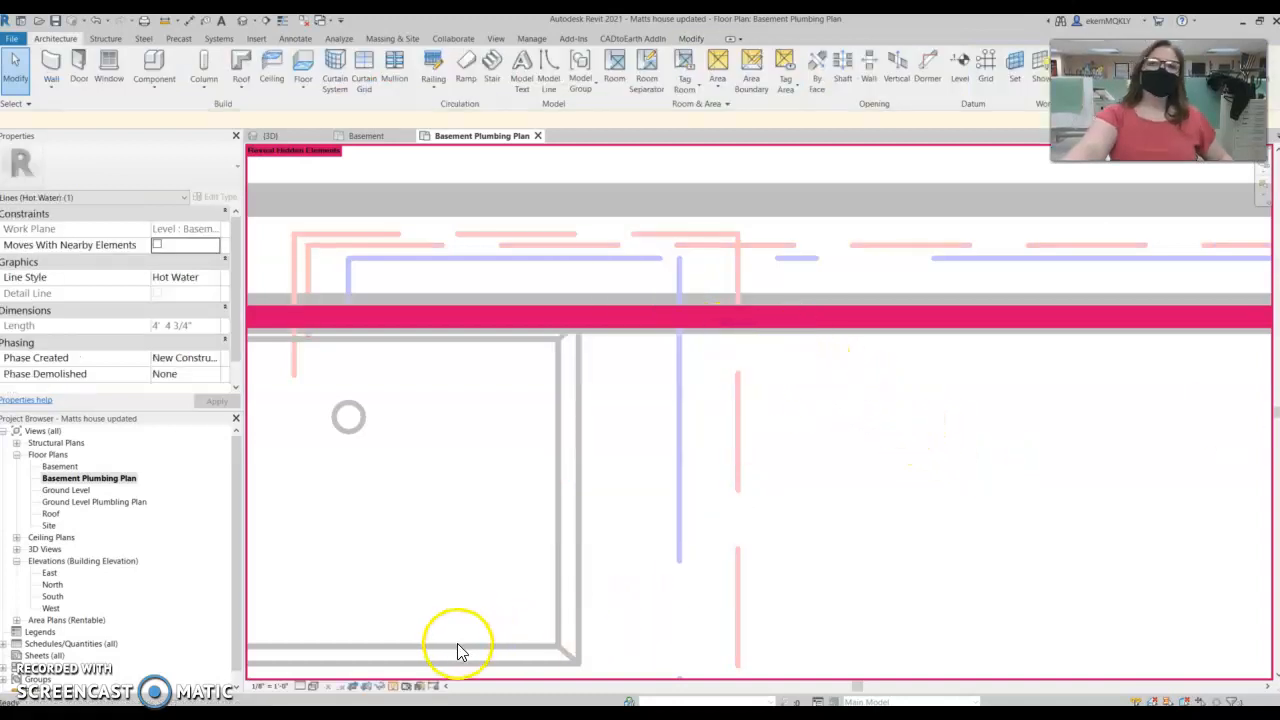
pyautogui.click(392, 686)
pyautogui.scroll(-5, 686, 423)
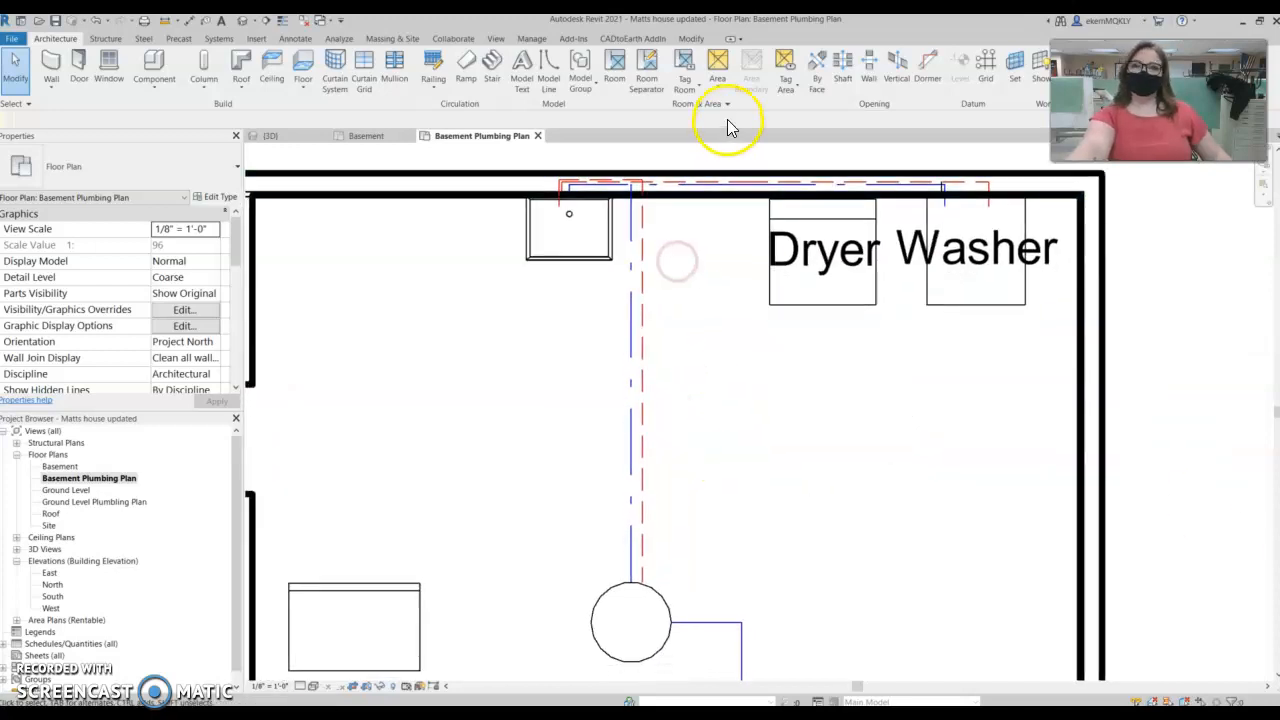
# Delete the duplicate outer hot water segments running along the wall and down to the sink.
pyautogui.scroll(6, 607, 178)
pyautogui.rightClick(418, 203)
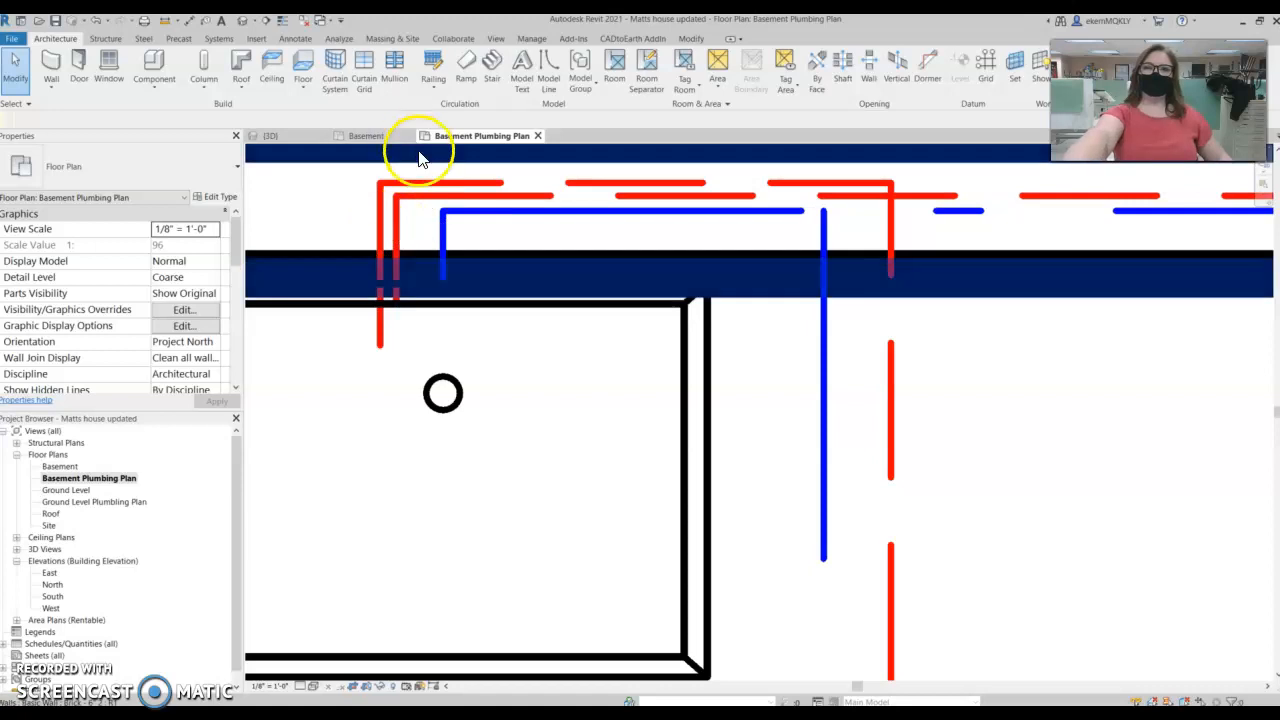
pyautogui.click(419, 184)
pyautogui.press('Delete')
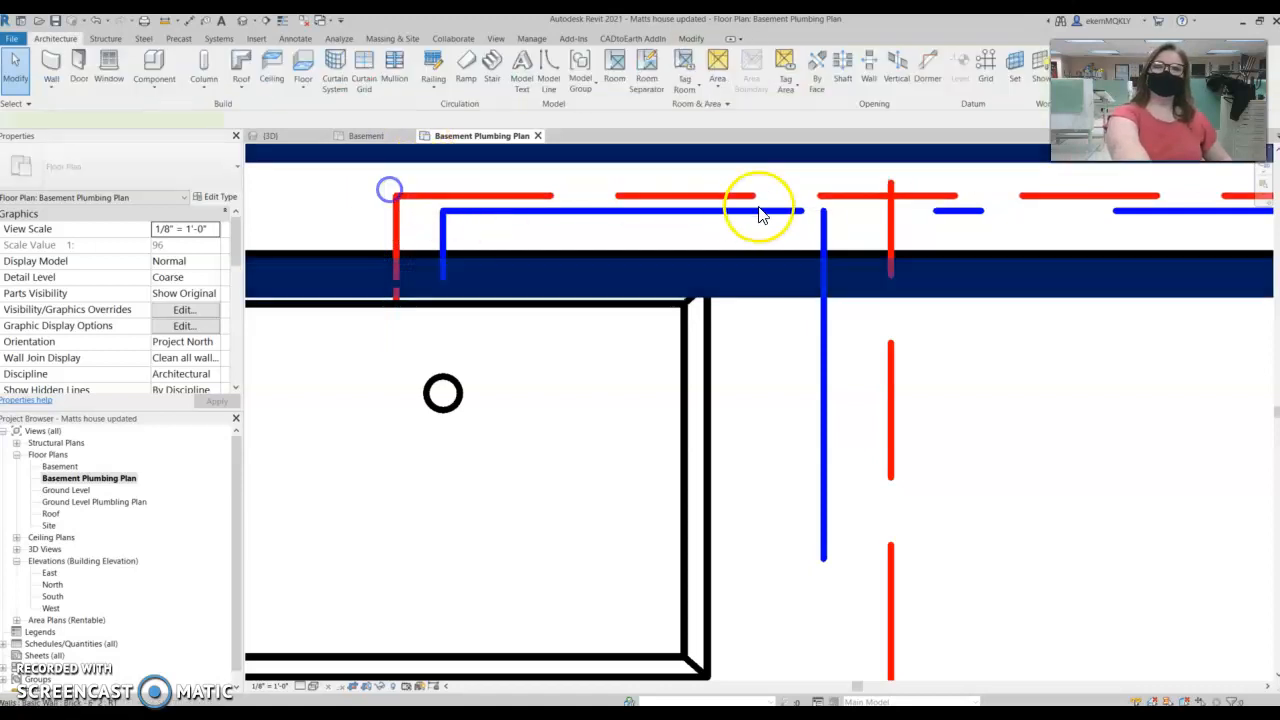
# Examine the bathroom's cold and hot water lines and where they could connect to the main supply line and the water heater.
pyautogui.scroll(-8, 814, 220)
pyautogui.moveTo(928, 328); pyautogui.dragTo(872, 224, button='middle')
pyautogui.scroll(-3, 855, 342)
pyautogui.moveTo(746, 505); pyautogui.dragTo(870, 262, button='middle')
pyautogui.scroll(-2, 843, 343)
pyautogui.moveTo(809, 409); pyautogui.dragTo(910, 333, button='middle')
pyautogui.scroll(-1, 813, 364)
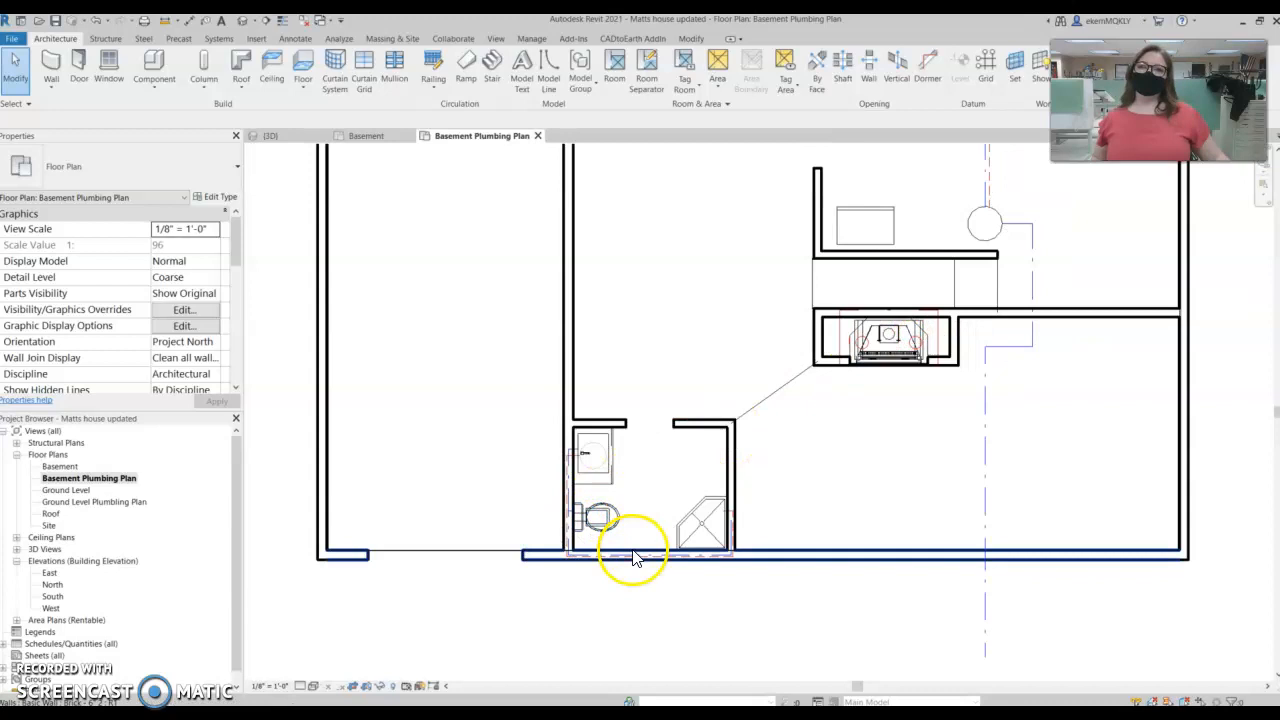
pyautogui.scroll(3, 633, 550)
pyautogui.scroll(2, 668, 453)
pyautogui.moveTo(680, 457); pyautogui.dragTo(580, 351, button='middle')
pyautogui.scroll(-3, 580, 351)
pyautogui.scroll(-1, 661, 351)
pyautogui.moveTo(766, 329); pyautogui.dragTo(816, 493, button='middle')
pyautogui.scroll(-1, 1060, 325)
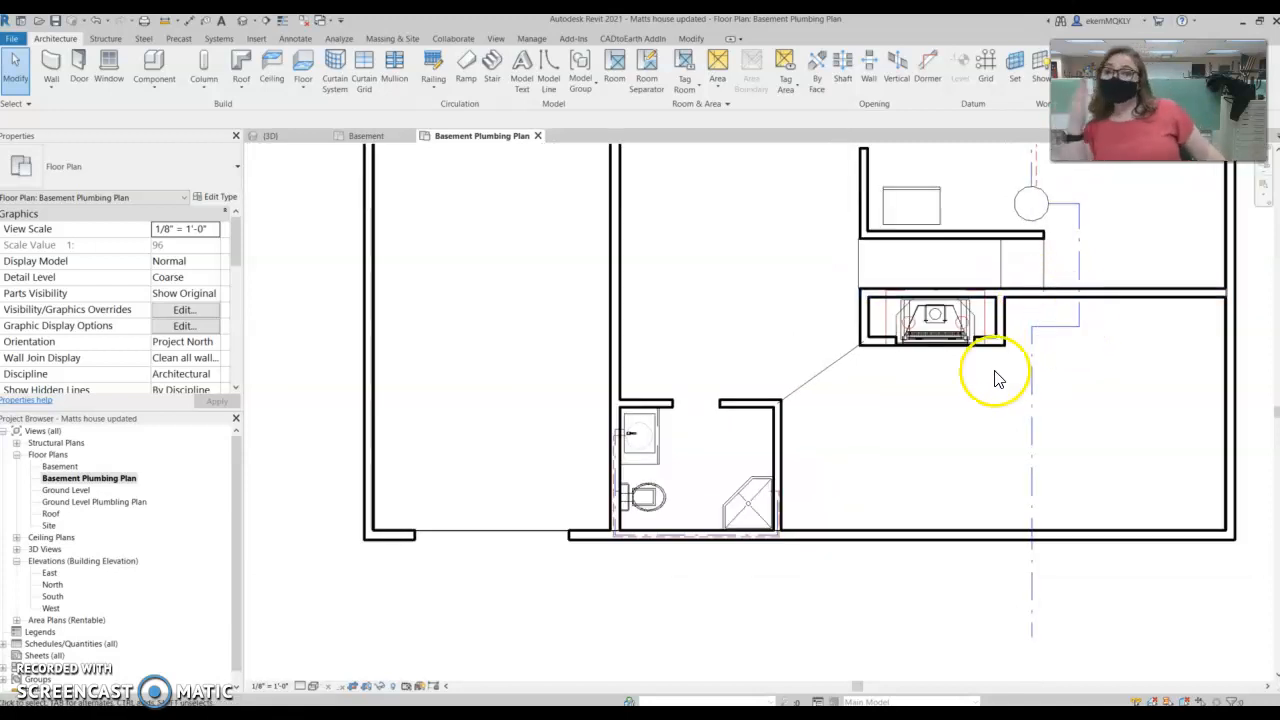
pyautogui.scroll(3, 940, 474)
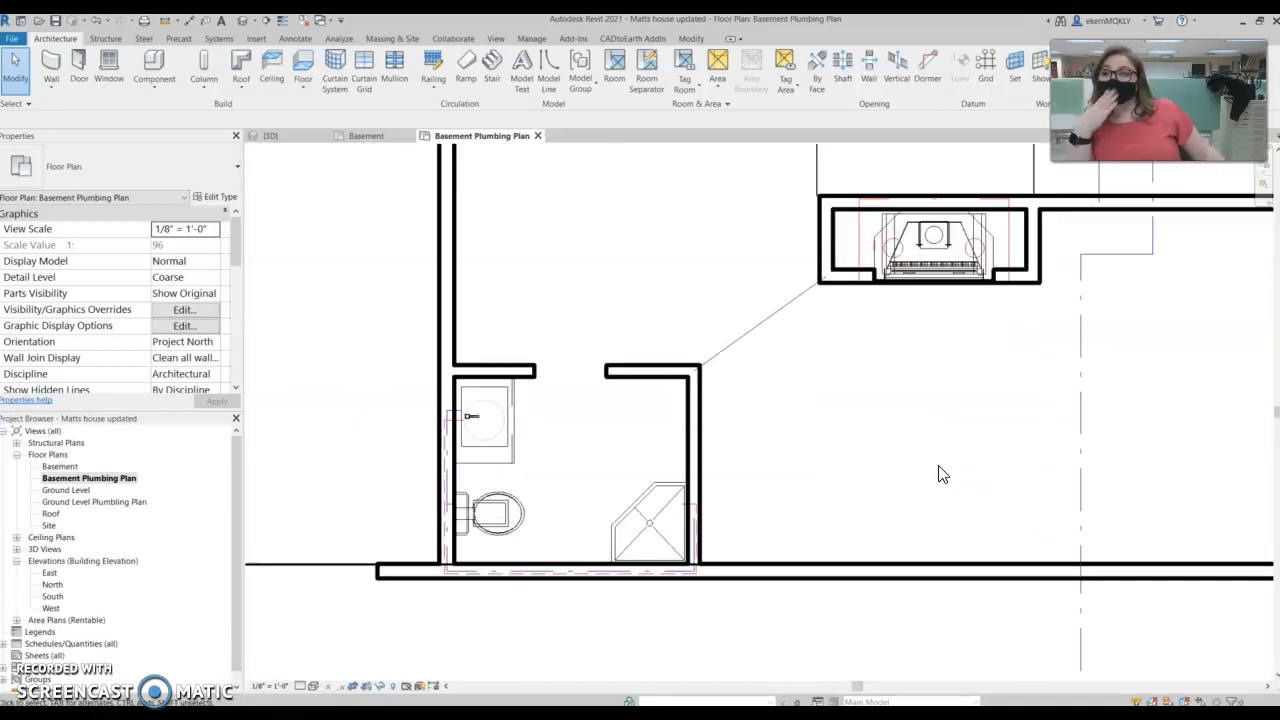
# Draw a horizontal Cold Water model line about 13'-5" long inside the exterior wall, from the shower's cold water corner to the main supply line.
pyautogui.click(993, 413)
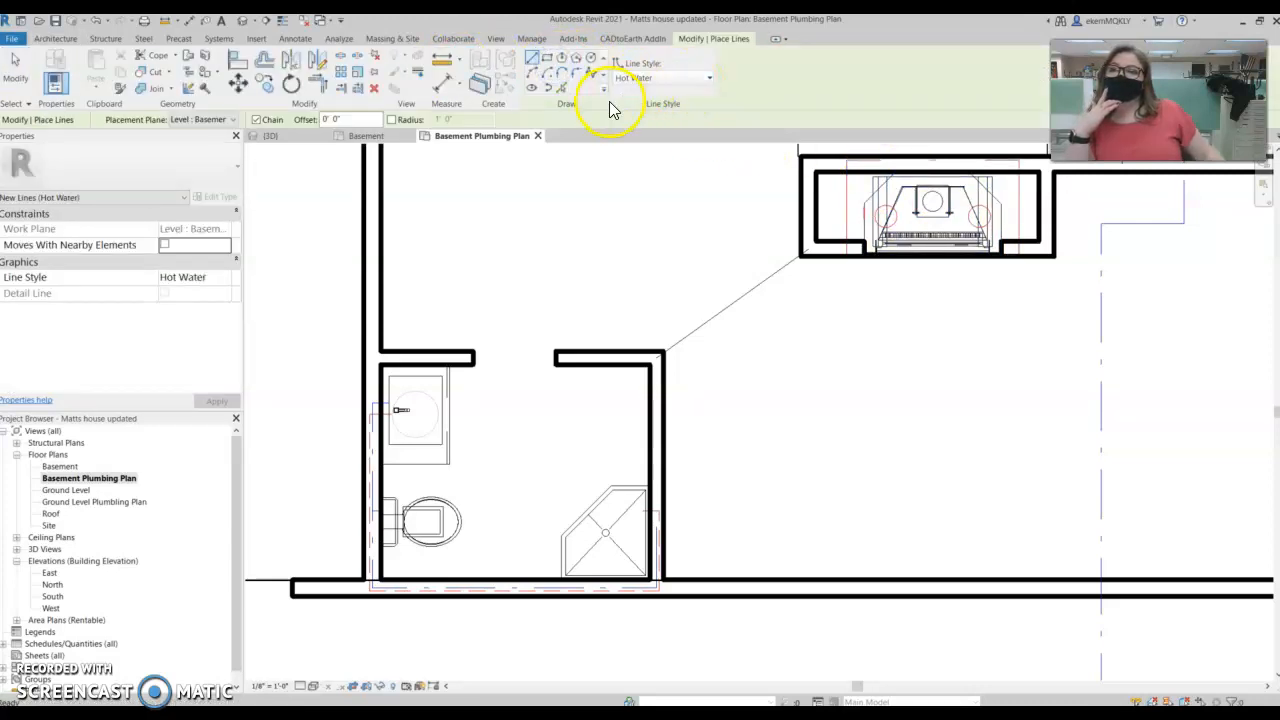
pyautogui.click(625, 79)
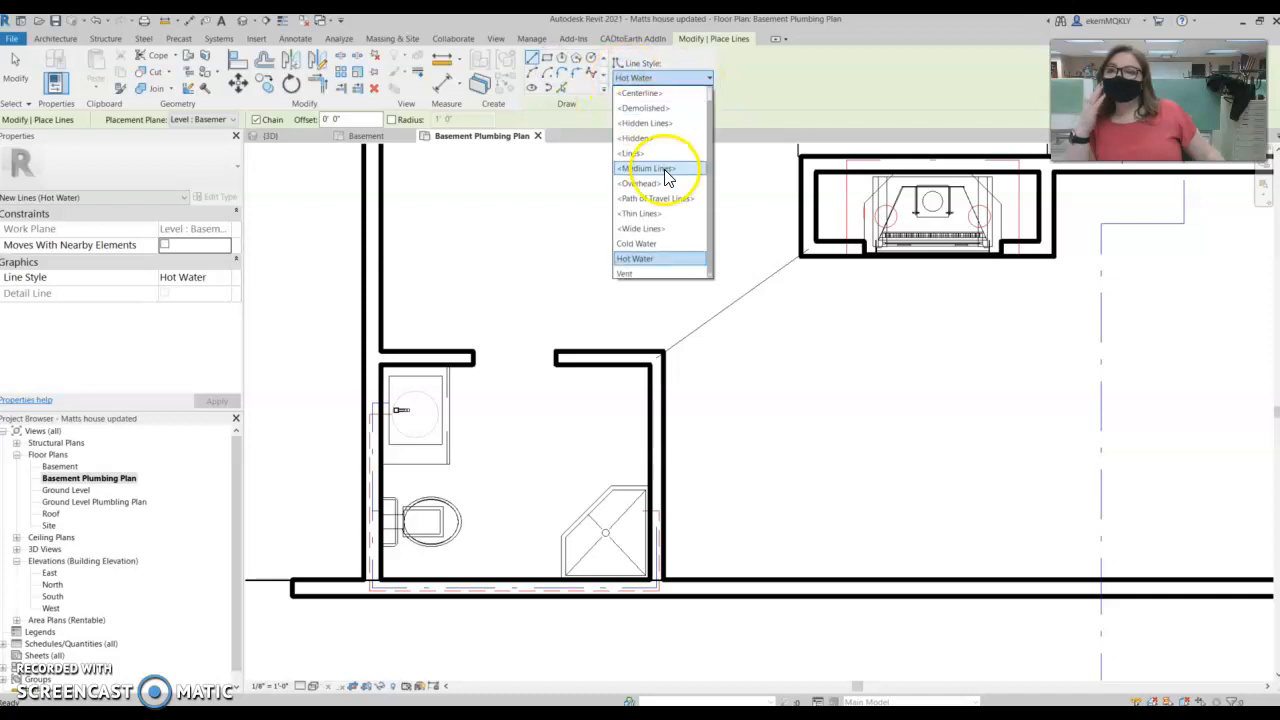
pyautogui.click(636, 244)
pyautogui.scroll(3, 632, 567)
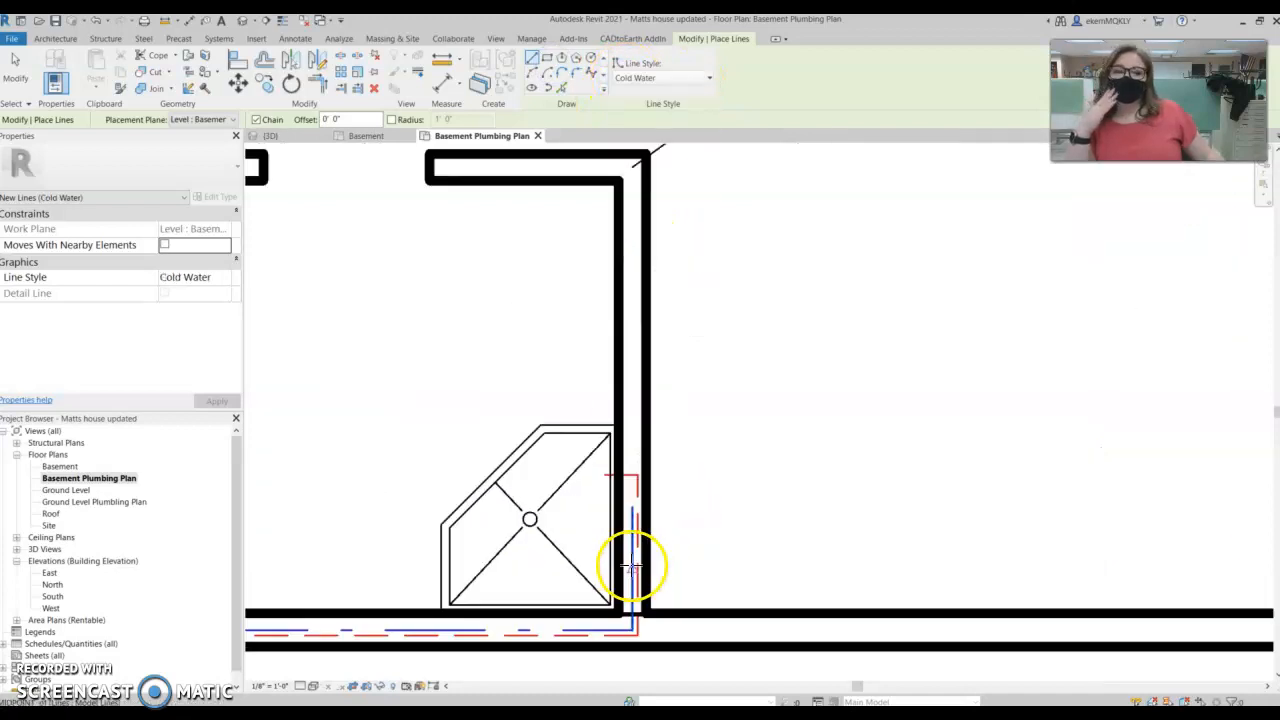
pyautogui.click(630, 628)
pyautogui.scroll(-6, 940, 618)
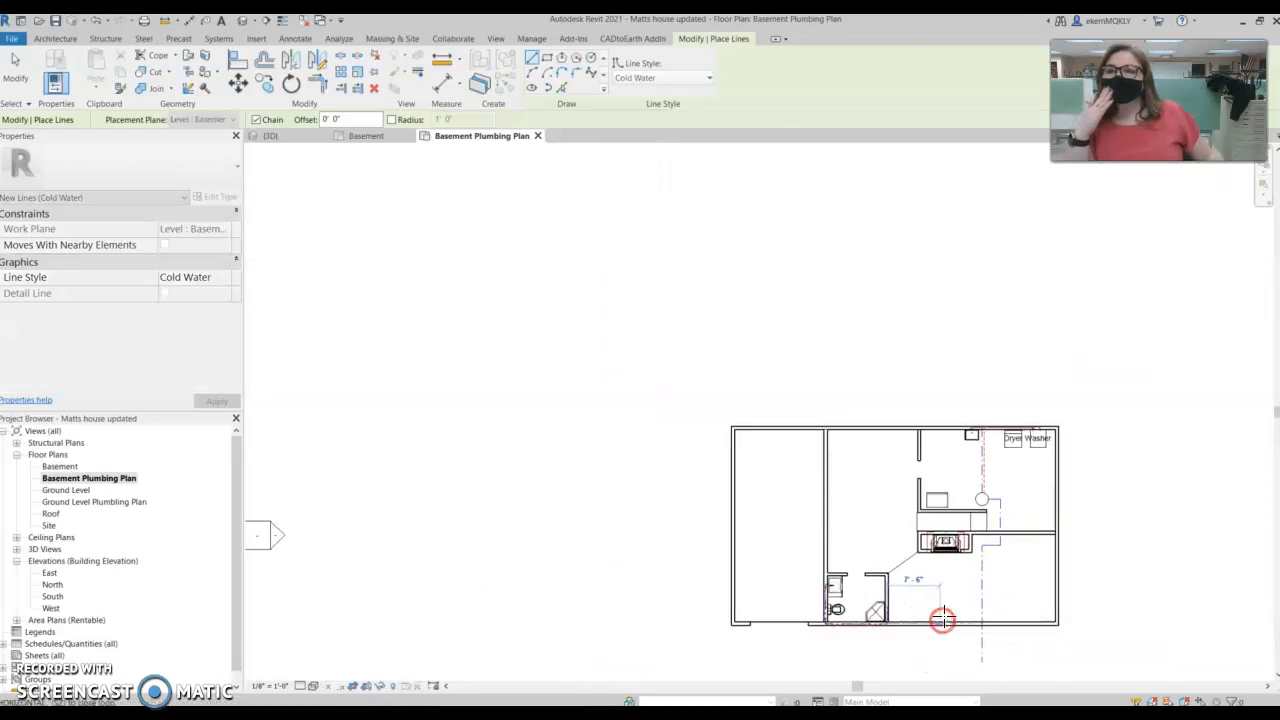
pyautogui.scroll(4, 948, 612)
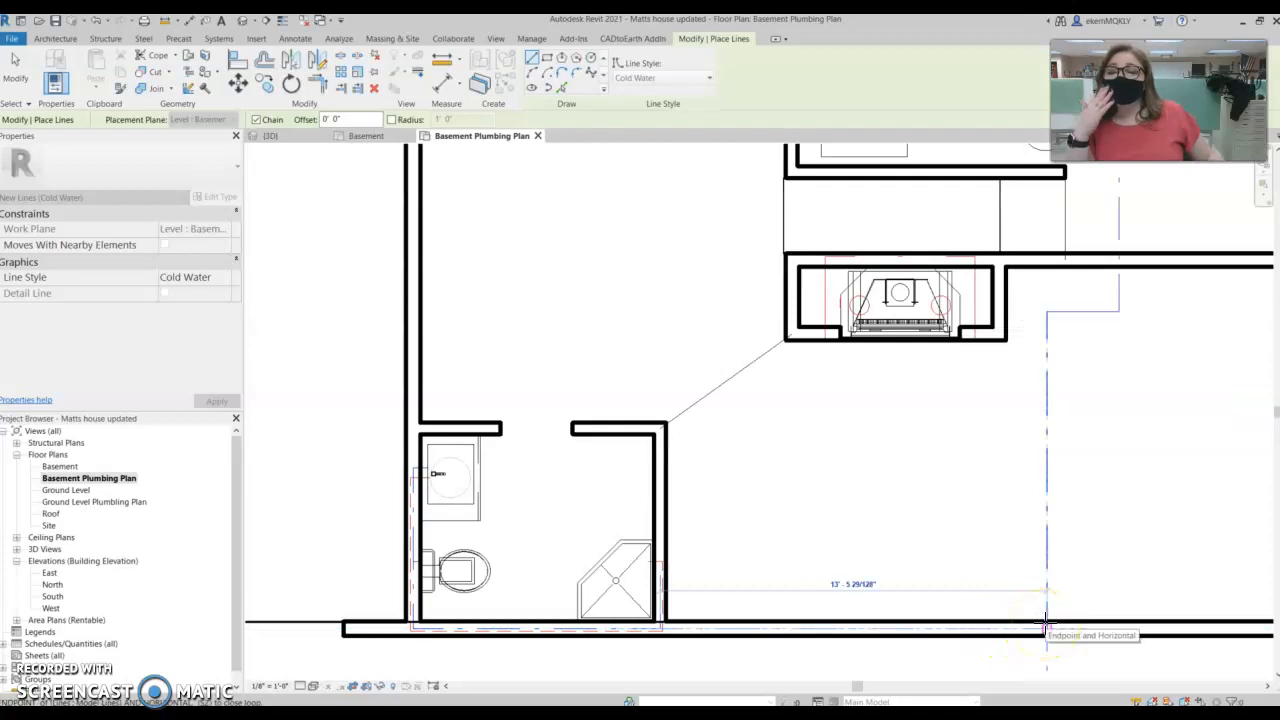
pyautogui.click(1046, 622)
pyautogui.press('Escape')
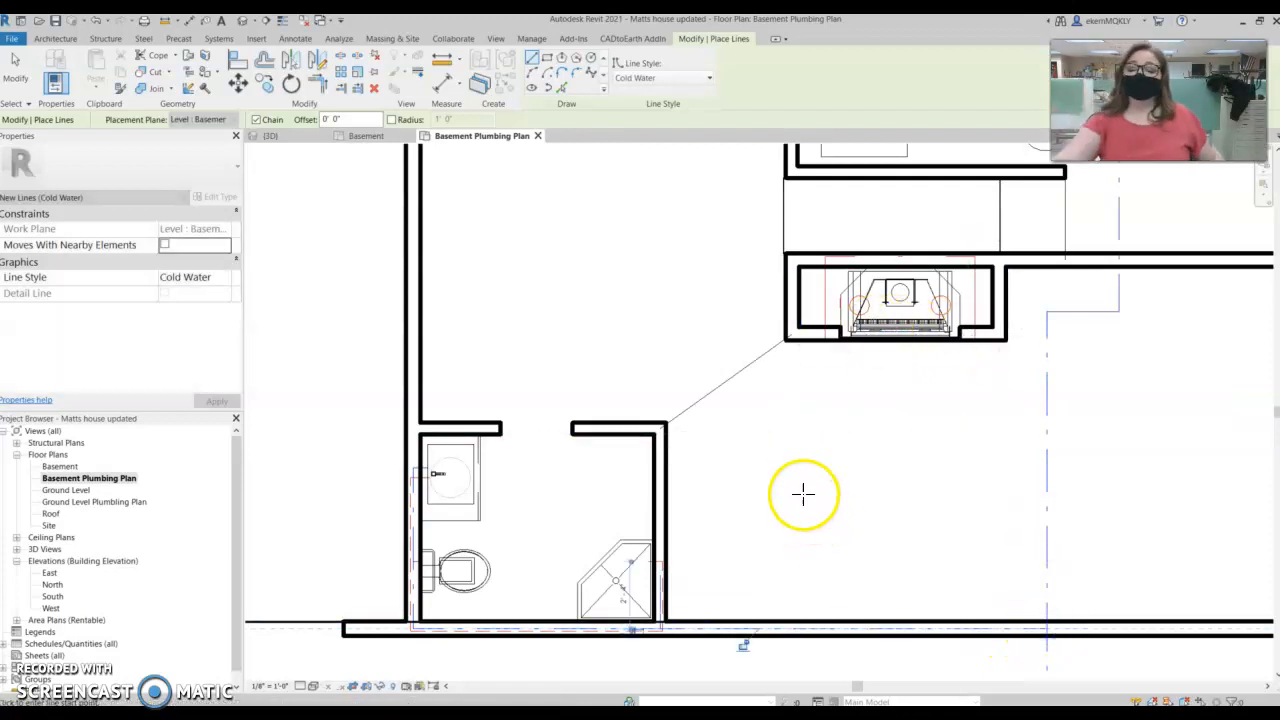
# Draw Hot Water model lines from the water heater, about 3'-0" across, 7'-11" down past the interior wall, then back toward the main cold water line.
pyautogui.press('Escape')
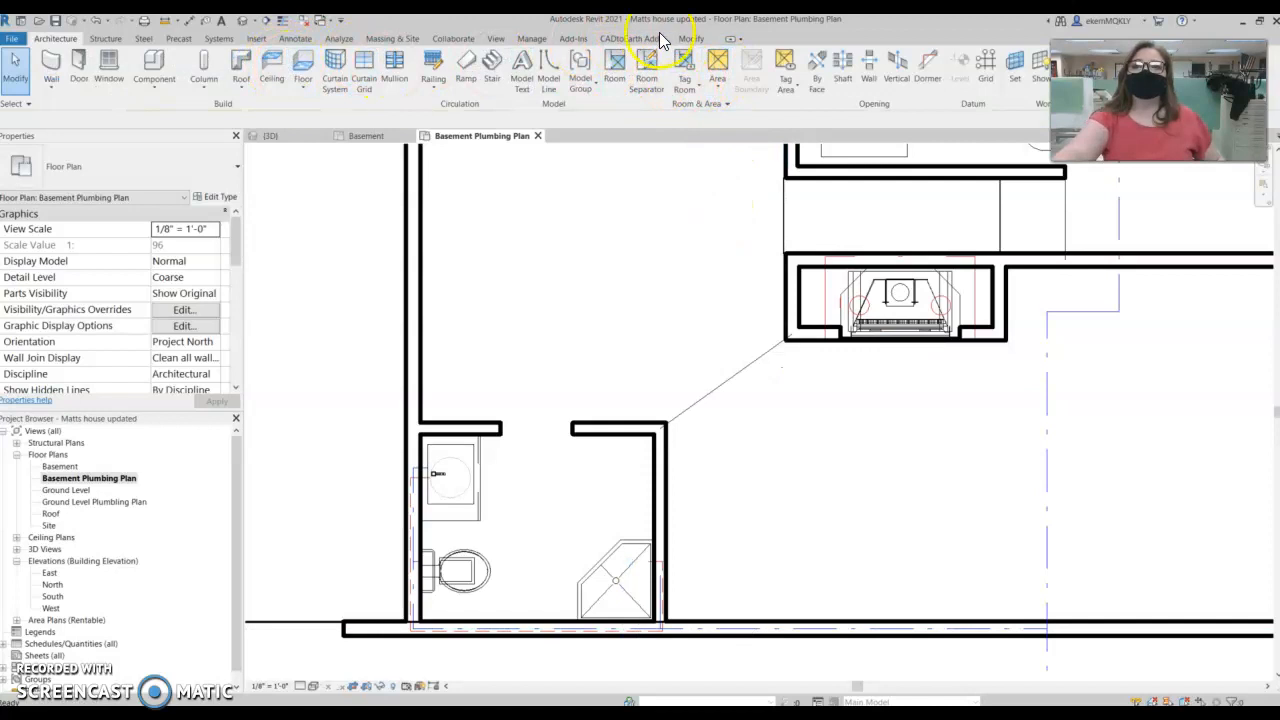
pyautogui.click(546, 65)
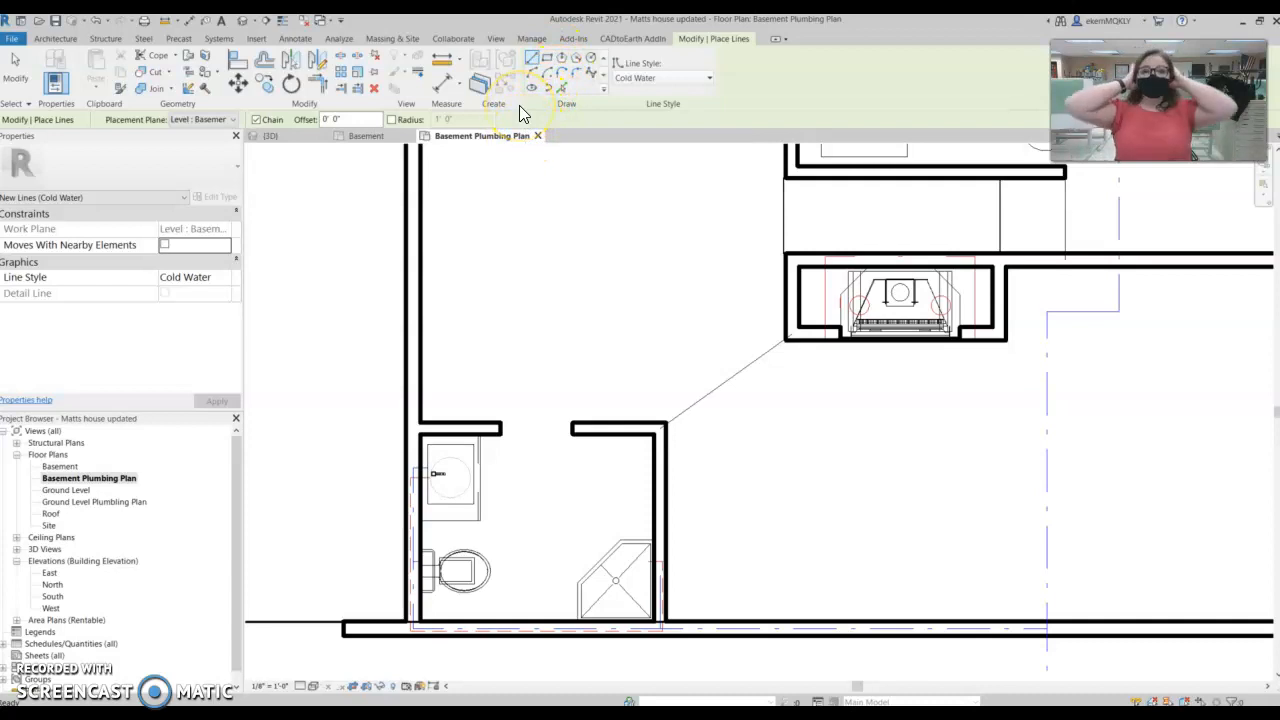
pyautogui.click(632, 78)
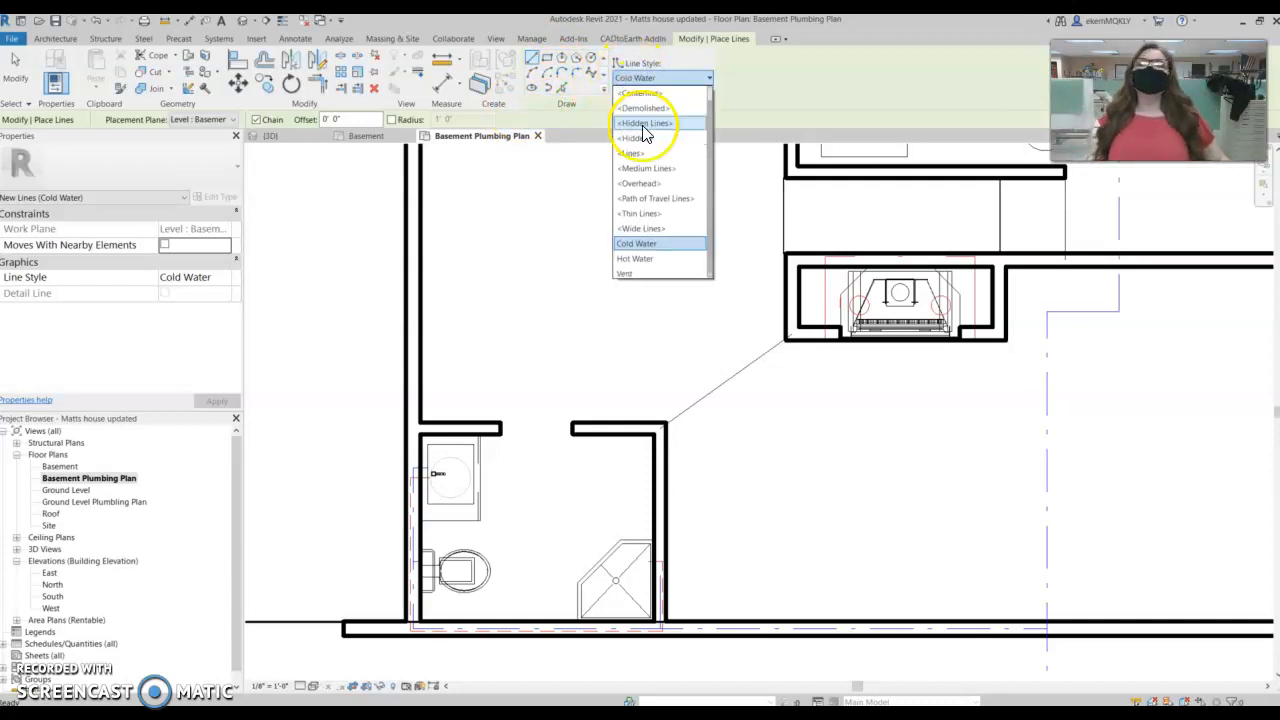
pyautogui.click(640, 260)
pyautogui.moveTo(905, 350); pyautogui.dragTo(680, 450, button='middle')
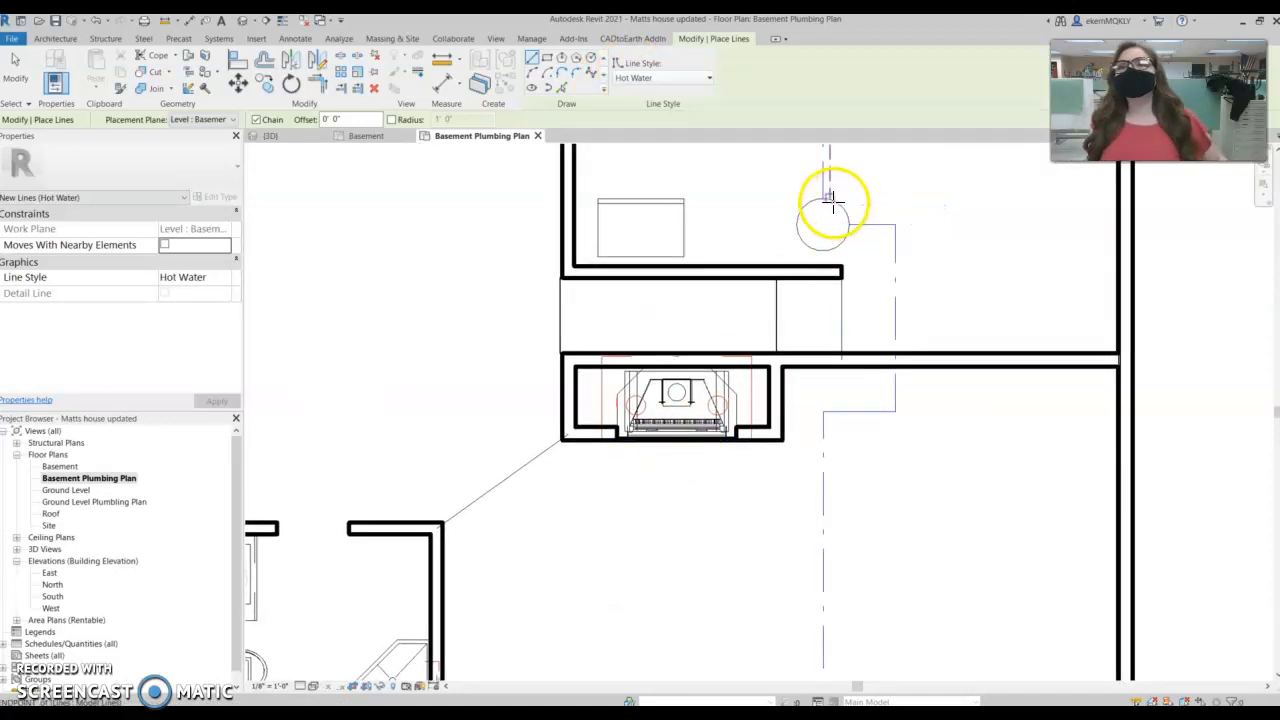
pyautogui.click(915, 196)
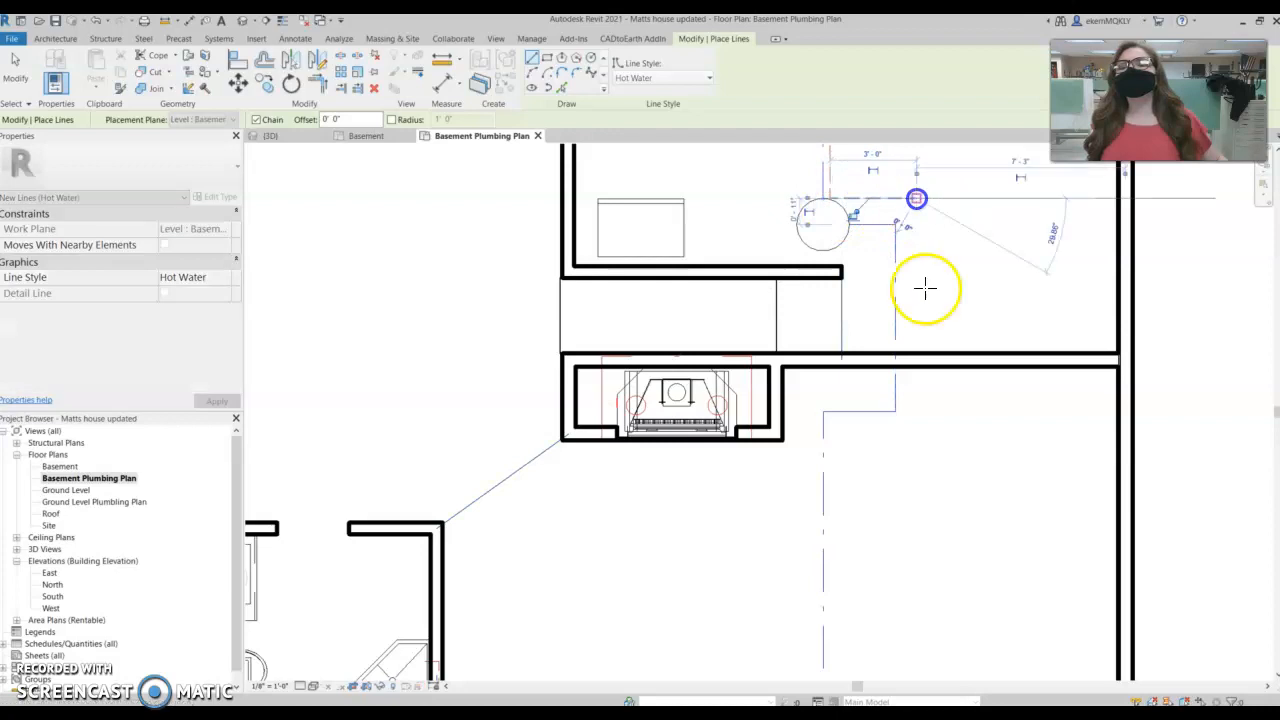
pyautogui.click(914, 431)
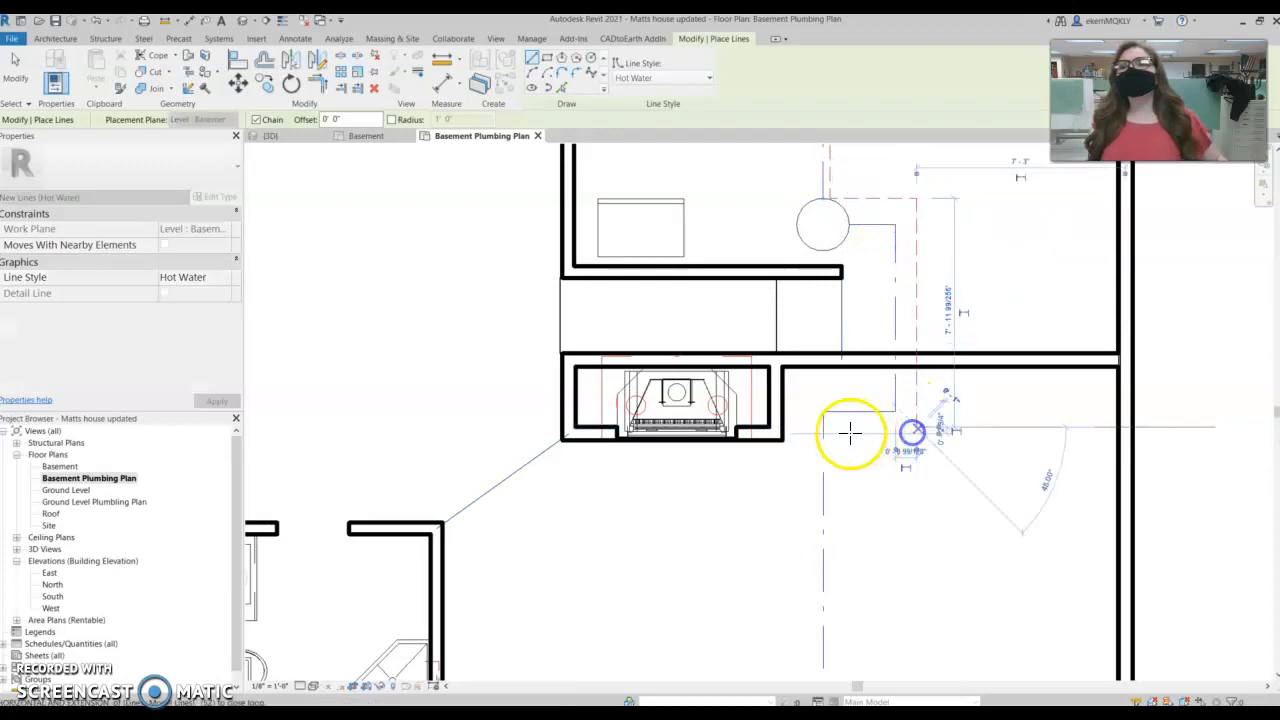
pyautogui.click(841, 432)
# Continue the Hot Water line vertically, parallel to the main cold water supply line, down into the exterior wall.
pyautogui.scroll(-1, 862, 560)
pyautogui.moveTo(875, 556); pyautogui.dragTo(920, 453, button='middle')
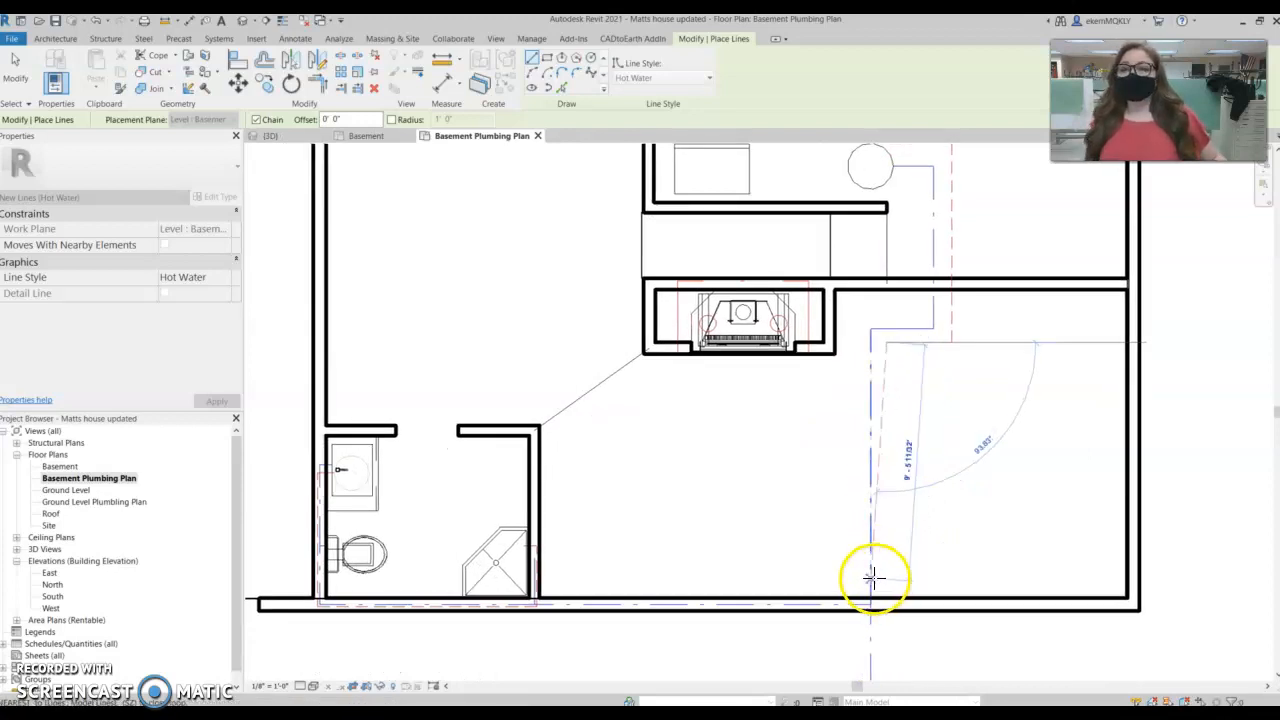
pyautogui.scroll(2, 893, 583)
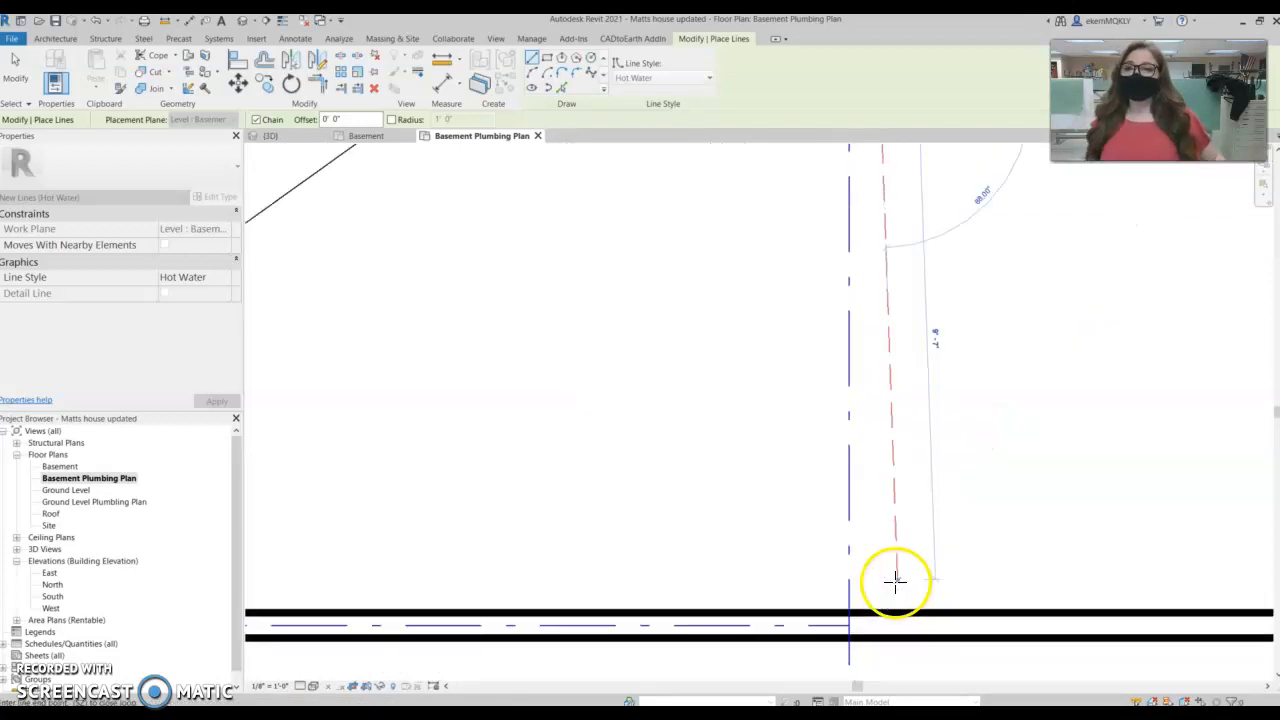
pyautogui.moveTo(890, 579); pyautogui.dragTo(1003, 443, button='middle')
pyautogui.scroll(3, 981, 413)
pyautogui.click(1005, 514)
pyautogui.scroll(2, 998, 514)
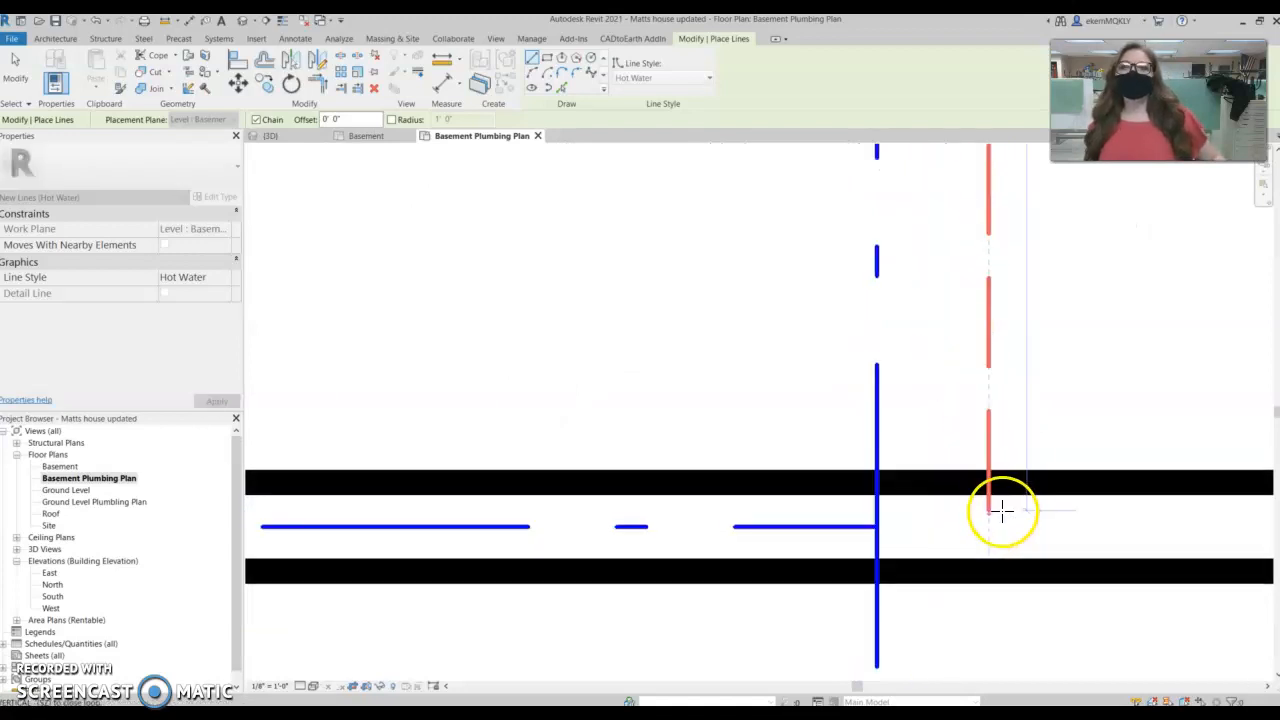
pyautogui.click(997, 517)
# Run the Hot Water line horizontally inside the exterior wall to the shower's vertical hot water line and end the chain.
pyautogui.moveTo(570, 517); pyautogui.dragTo(1100, 497, button='middle')
pyautogui.scroll(-1, 1049, 514)
pyautogui.scroll(-2, 590, 508)
pyautogui.moveTo(637, 470); pyautogui.dragTo(1109, 514, button='middle')
pyautogui.moveTo(730, 508); pyautogui.dragTo(901, 513, button='middle')
pyautogui.scroll(1, 841, 521)
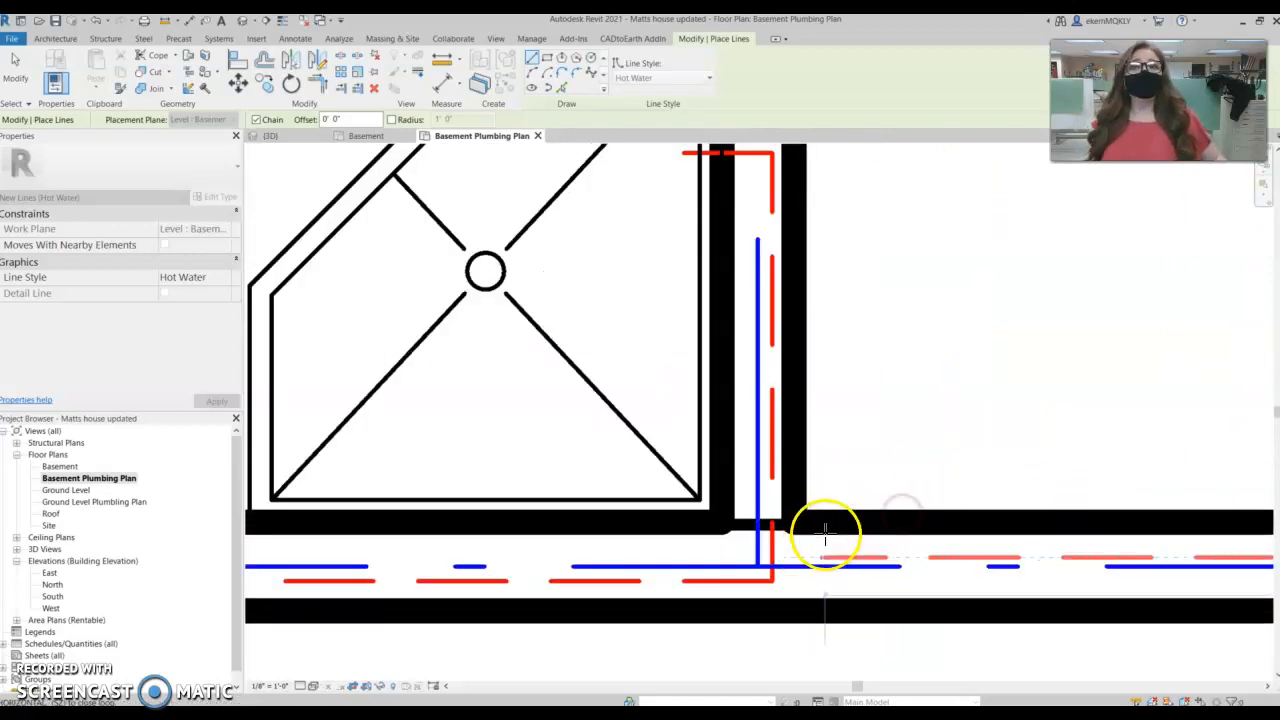
pyautogui.click(774, 548)
pyautogui.press('Escape')
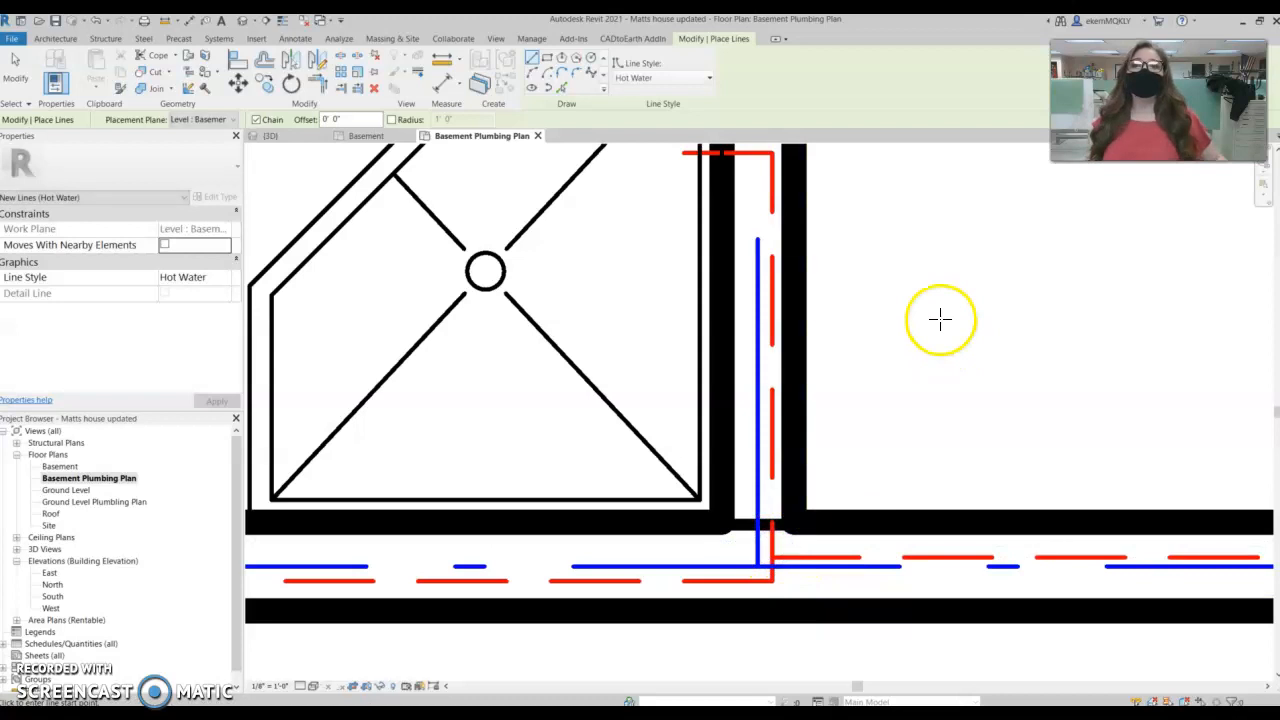
# Check the connected basement lines, then open the Ground Level floor plan and examine where its bathrooms and kitchen are located.
pyautogui.scroll(-5, 940, 319)
pyautogui.moveTo(896, 335); pyautogui.dragTo(817, 476, button='middle')
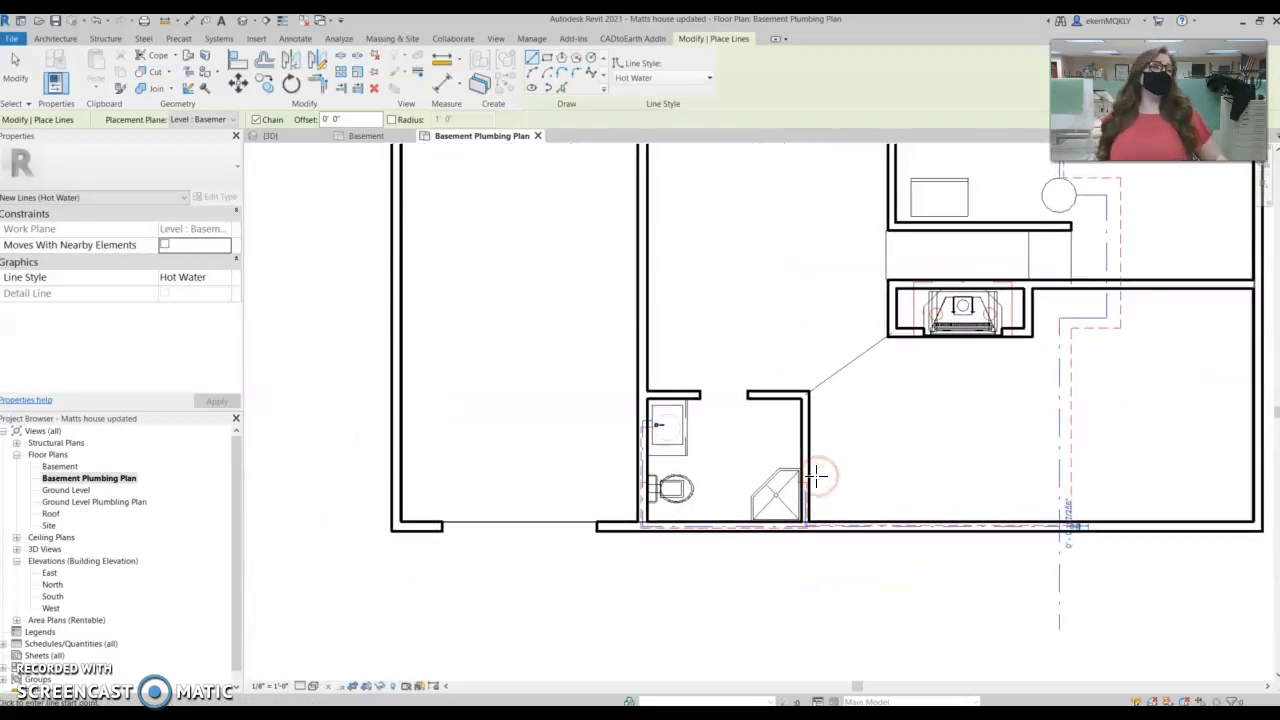
pyautogui.moveTo(870, 343); pyautogui.dragTo(856, 488, button='middle')
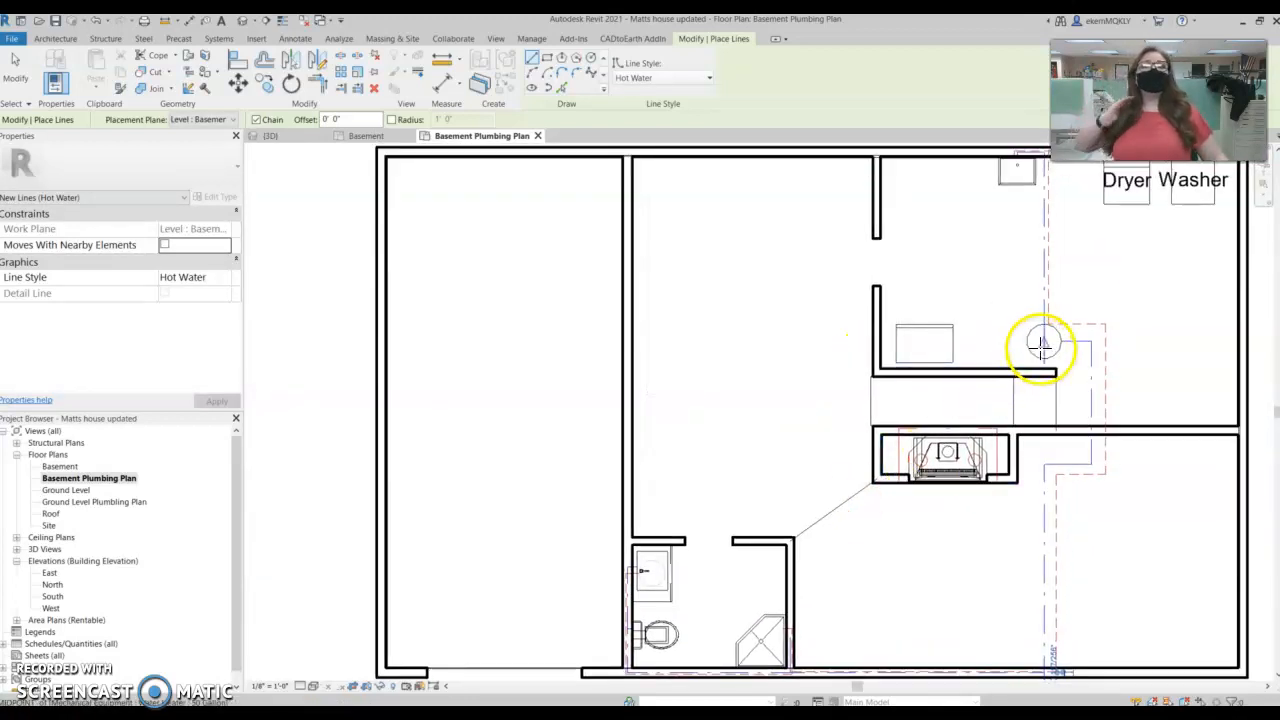
pyautogui.rightClick(777, 289)
pyautogui.click(788, 296)
pyautogui.click(416, 603)
pyautogui.press('Escape')
pyautogui.press('Escape')
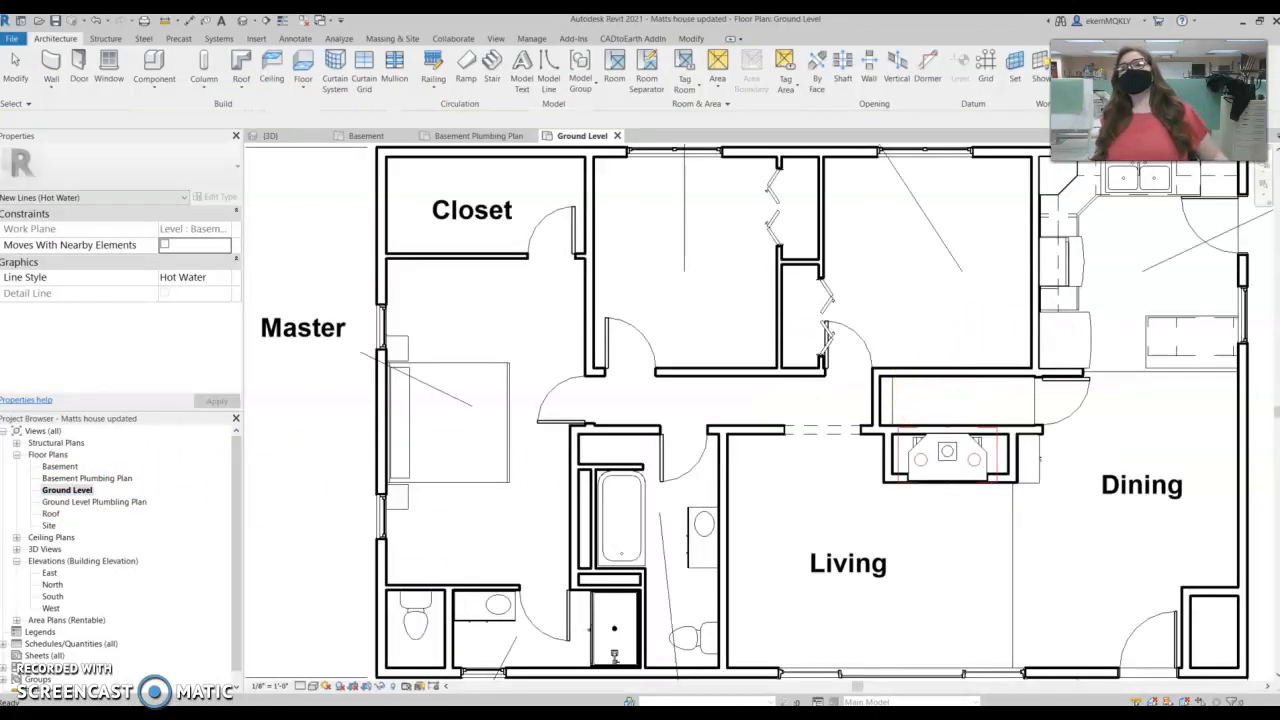
pyautogui.scroll(-2, 995, 355)
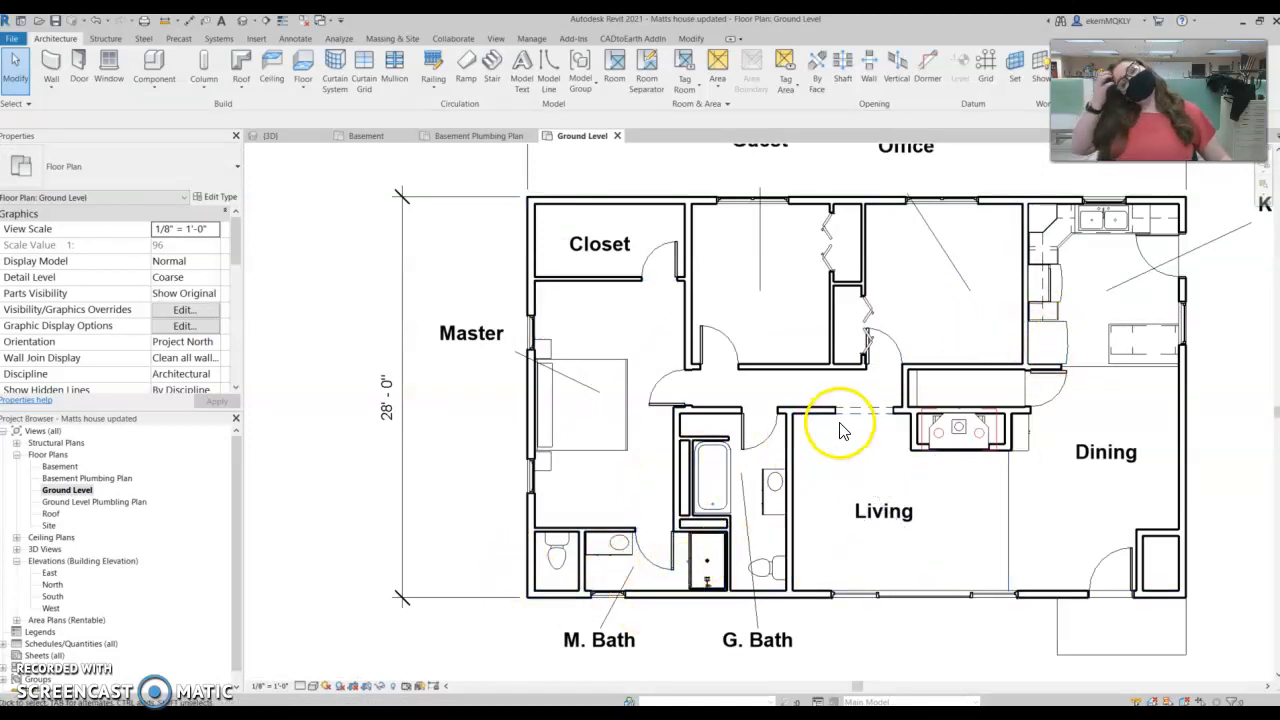
pyautogui.scroll(-1, 780, 488)
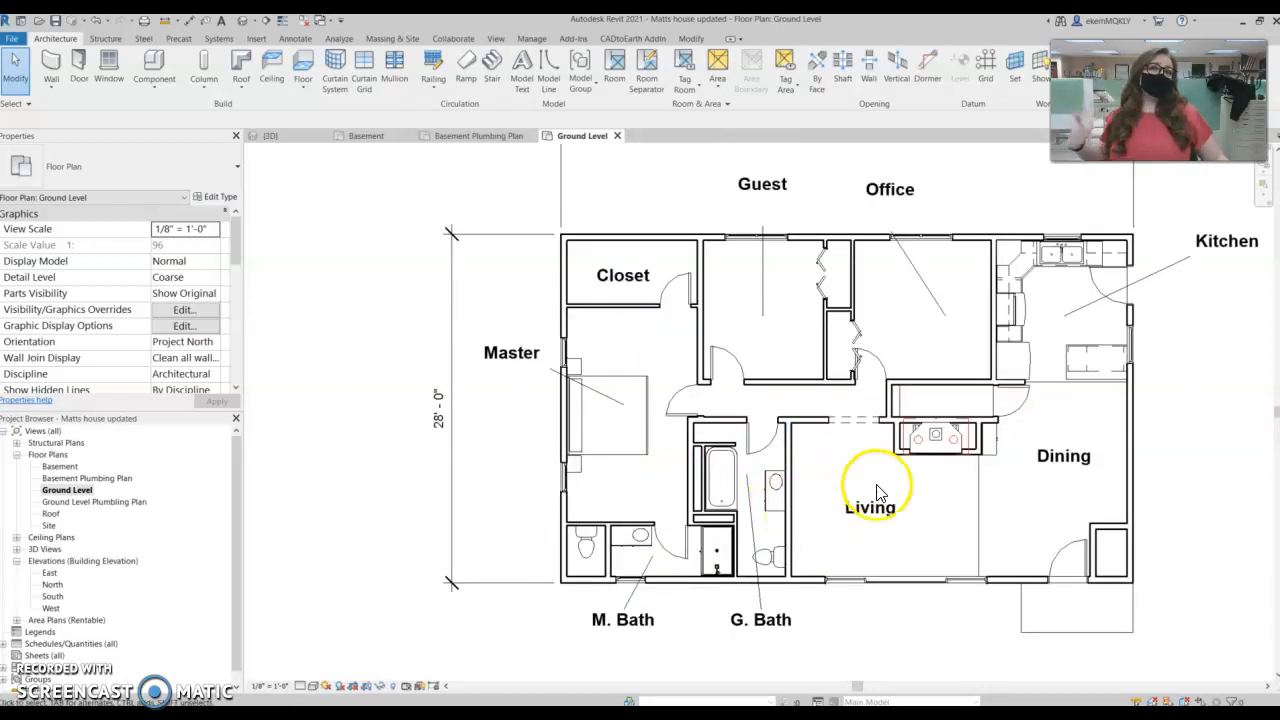
# Return to the Basement Plumbing Plan and review the hot and cold water routes around the fireplace, water heater and fixtures.
pyautogui.doubleClick(125, 479)
pyautogui.scroll(-1, 571, 449)
pyautogui.scroll(-2, 634, 420)
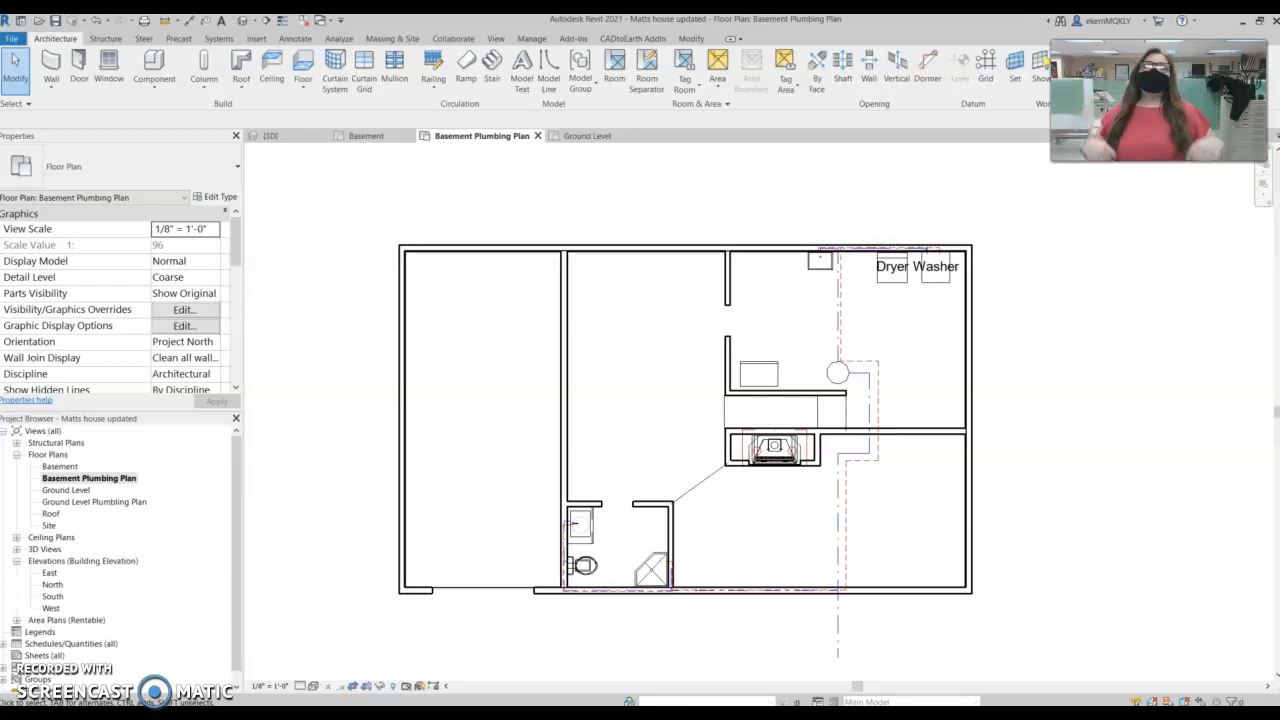
pyautogui.scroll(6, 957, 449)
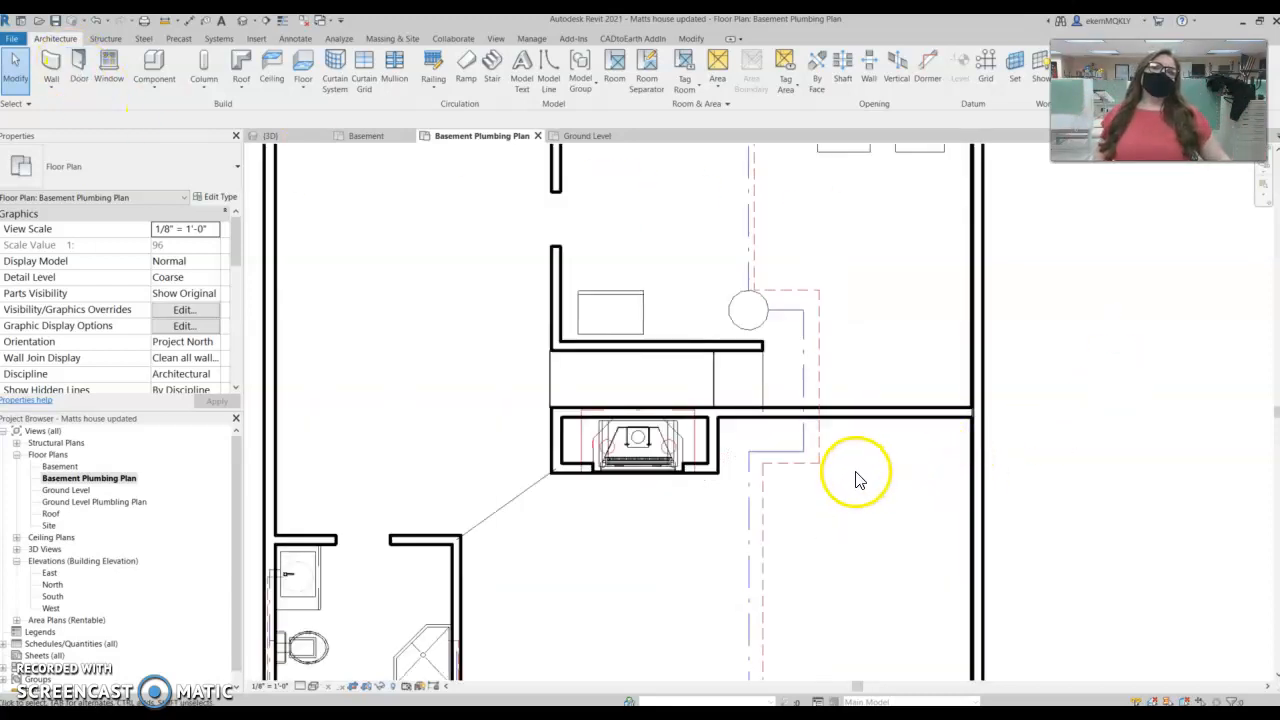
pyautogui.scroll(3, 988, 458)
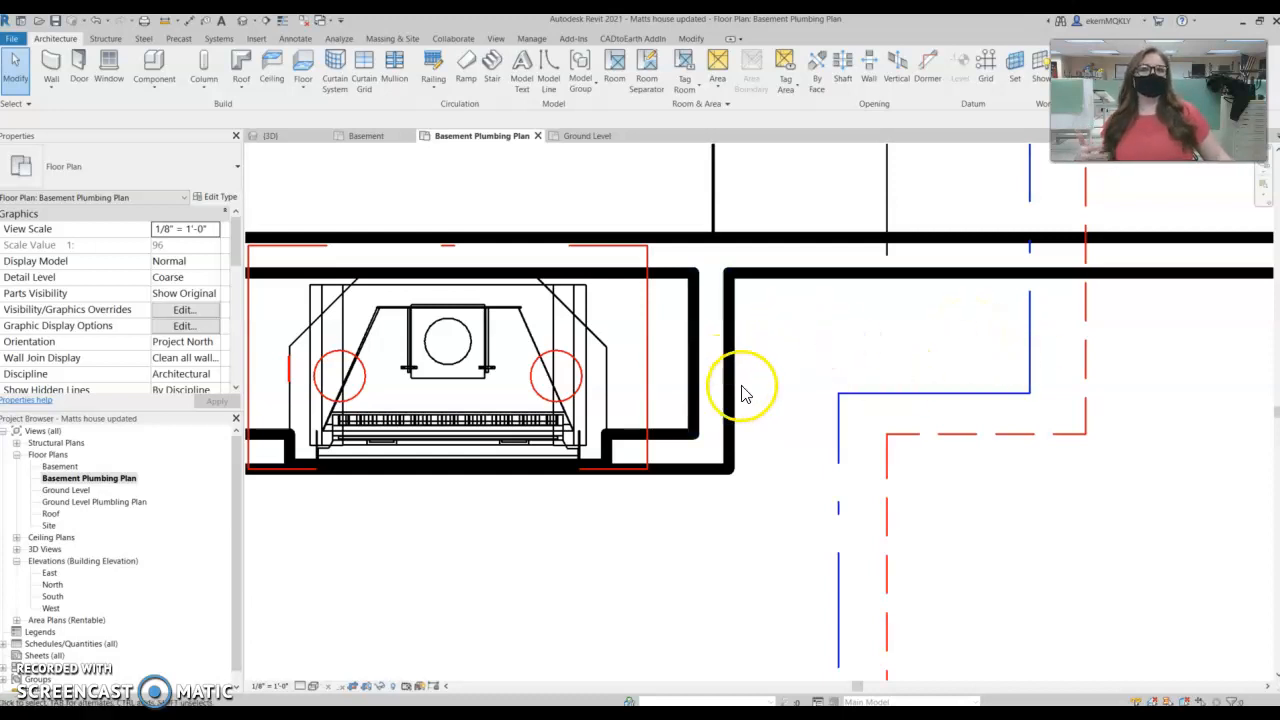
pyautogui.scroll(-5, 740, 391)
pyautogui.scroll(-6, 752, 404)
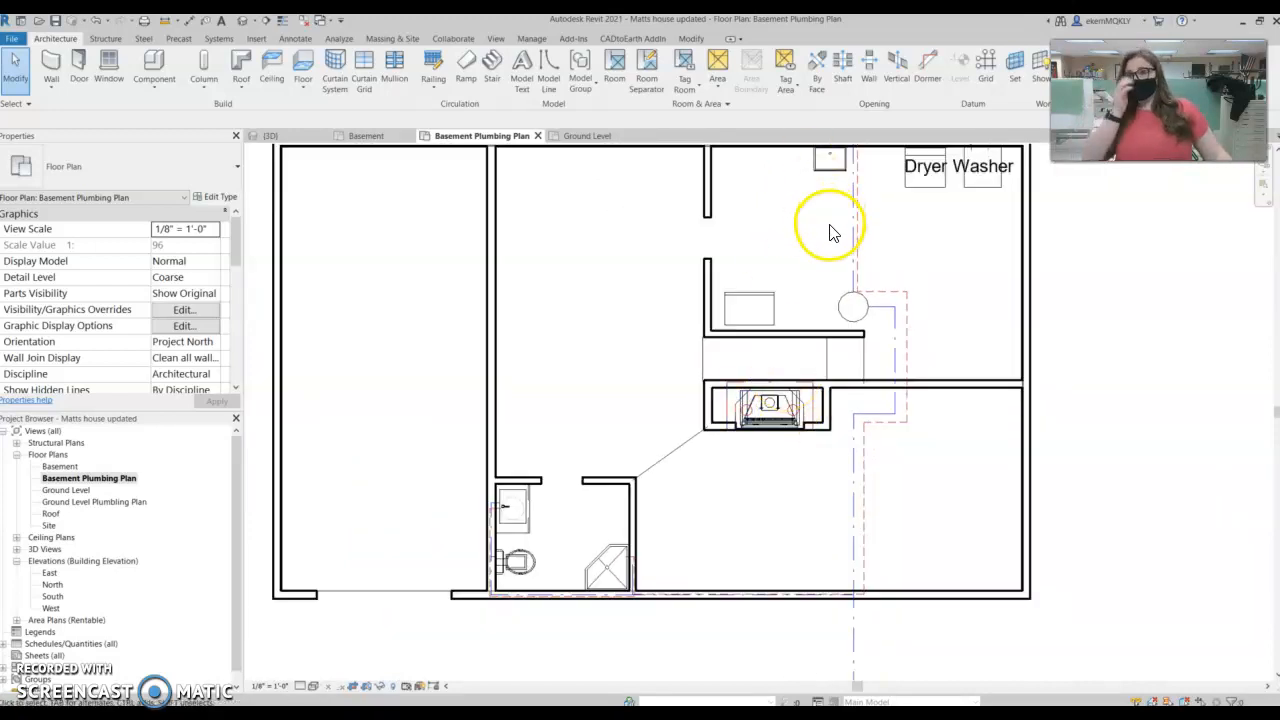
pyautogui.moveTo(837, 277); pyautogui.dragTo(917, 332, button='middle')
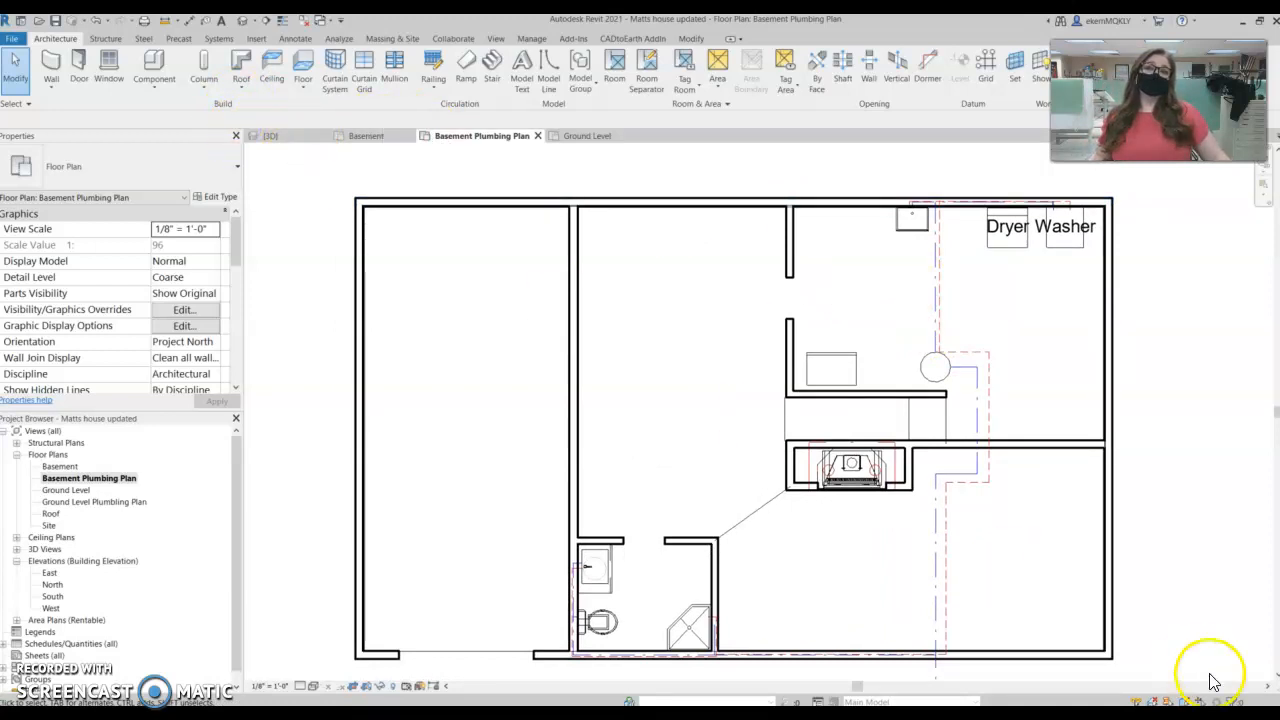